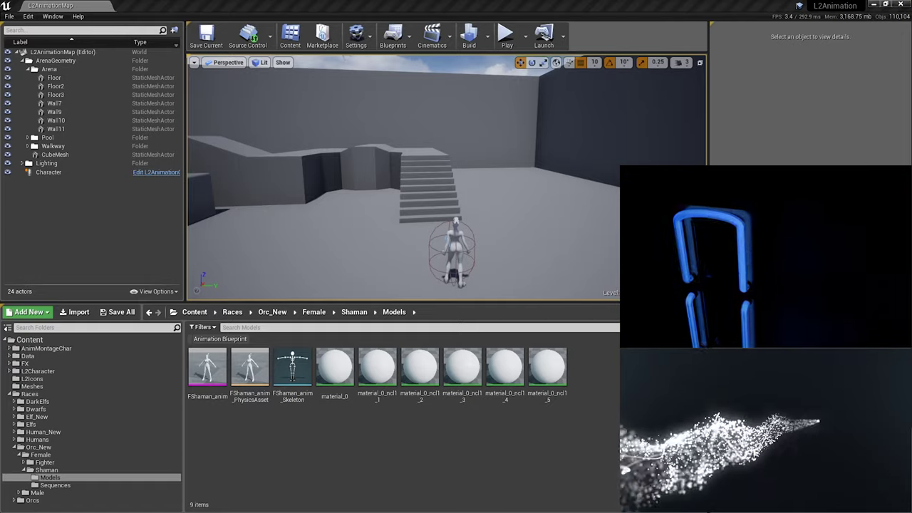
- Create an Anim Blueprint from the FShaman_anim mesh, keeping the default name
{"action": "right_click", "coordinate": [208, 369]}
{"action": "mouse_move", "coordinate": [252, 258]}
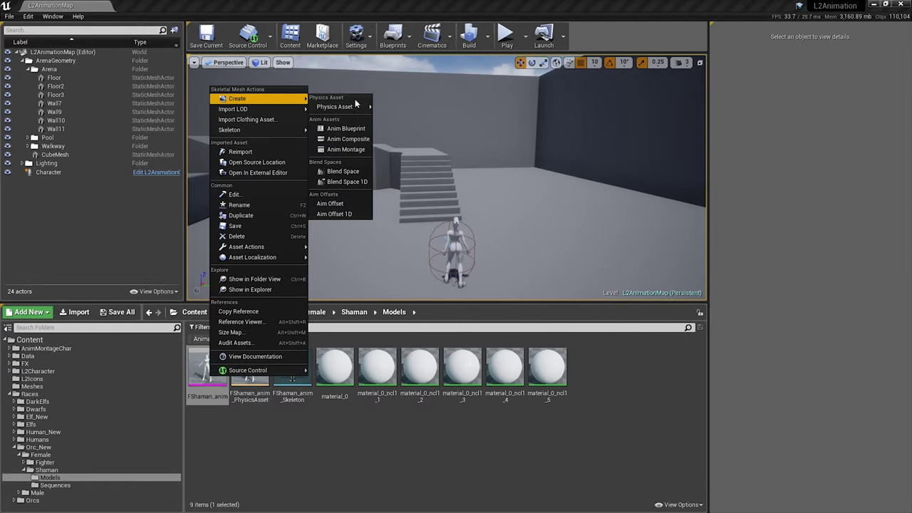
{"action": "left_click", "coordinate": [407, 126]}
{"action": "key", "text": "Return"}
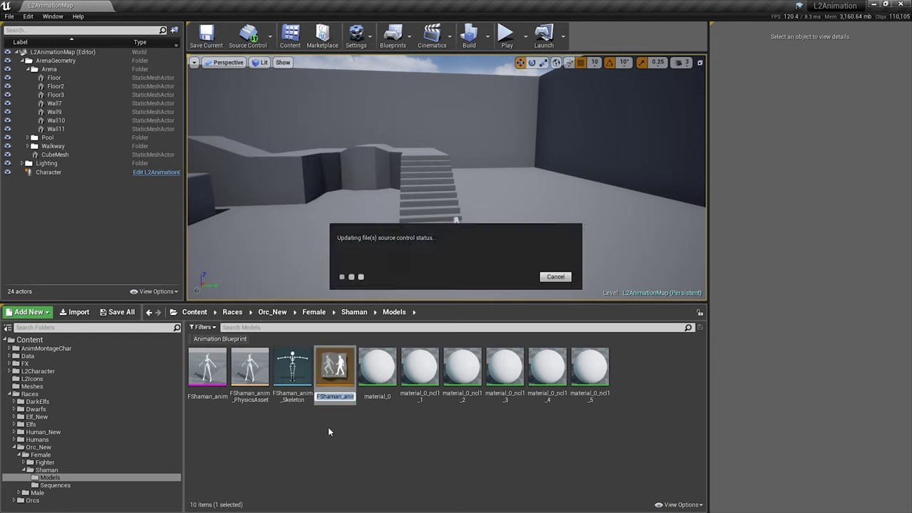
- Move FShaman_anim_Skeleton_AnimBlueprint into the Shaman folder and show that folder's contents
{"action": "left_click_drag", "start_coordinate": [335, 367], "coordinate": [57, 471]}
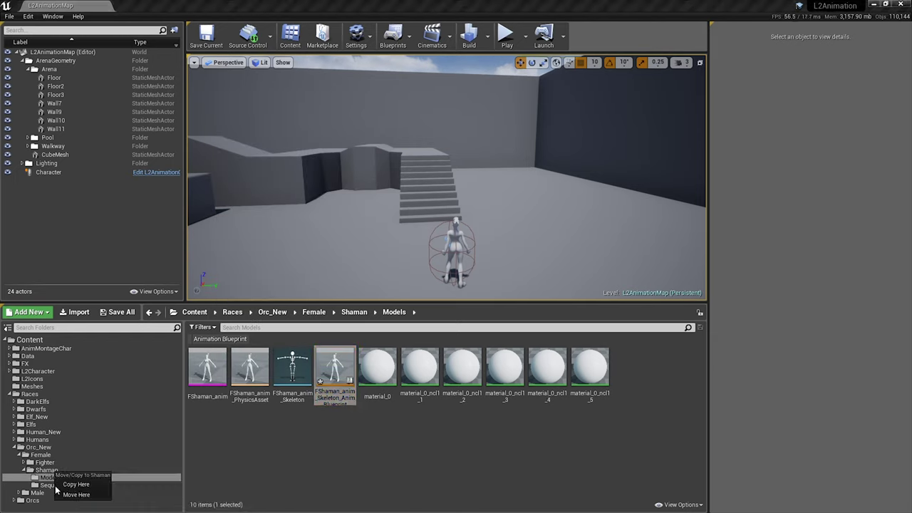
{"action": "left_click", "coordinate": [70, 499]}
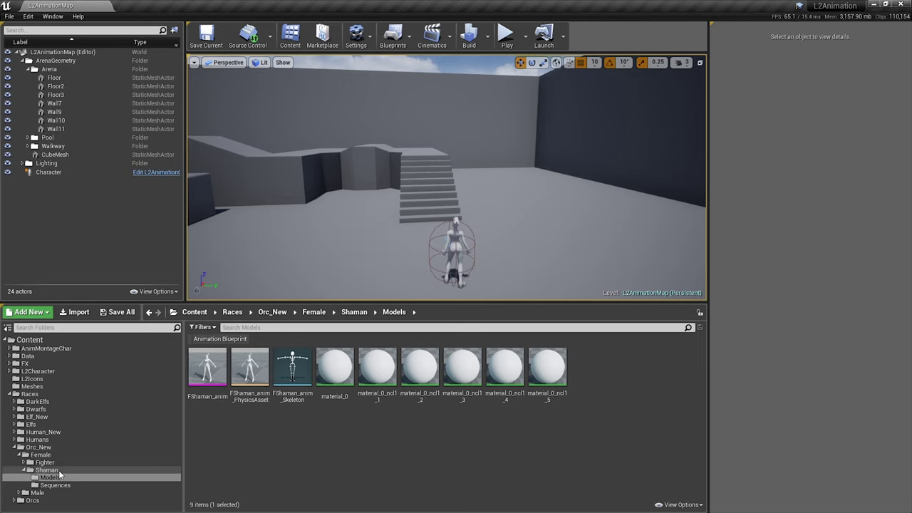
{"action": "left_click", "coordinate": [46, 470]}
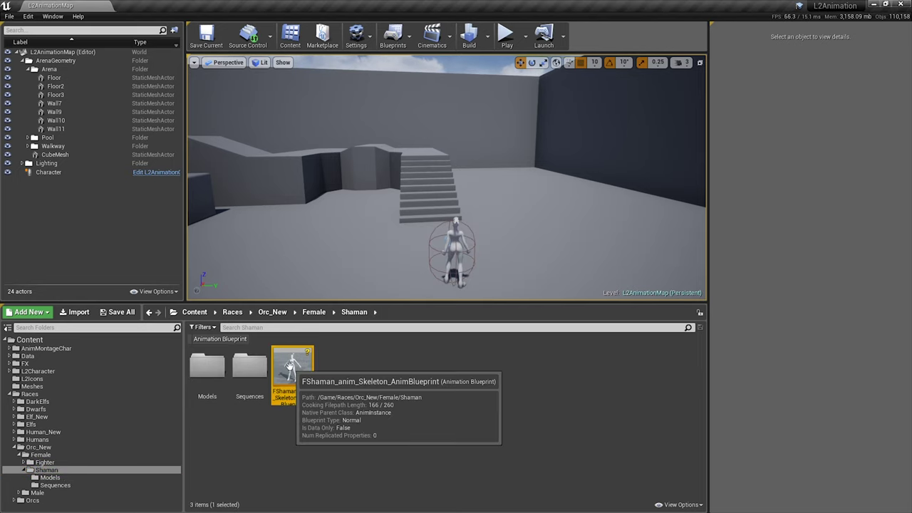
- Open the new FShaman blueprint, then list the animation blueprints in the Content root
{"action": "double_click", "coordinate": [292, 367]}
{"action": "left_click", "coordinate": [64, 5]}
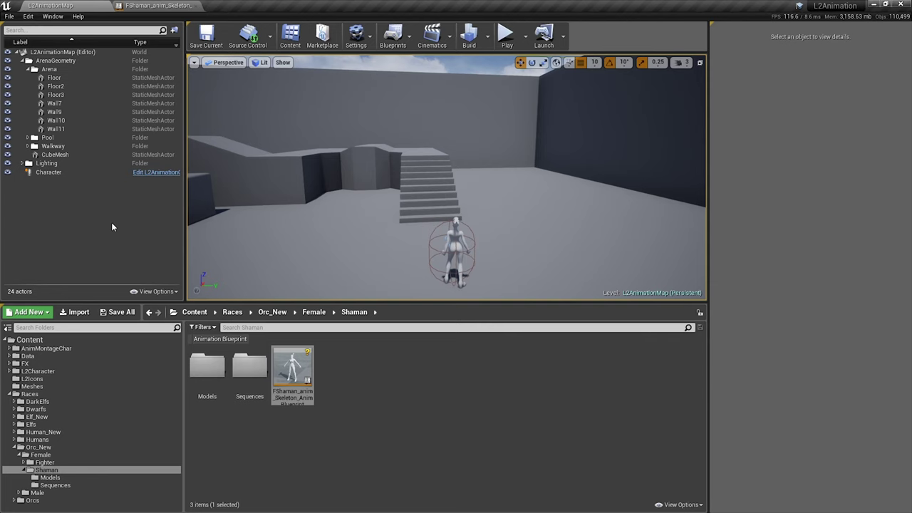
{"action": "left_click", "coordinate": [29, 340]}
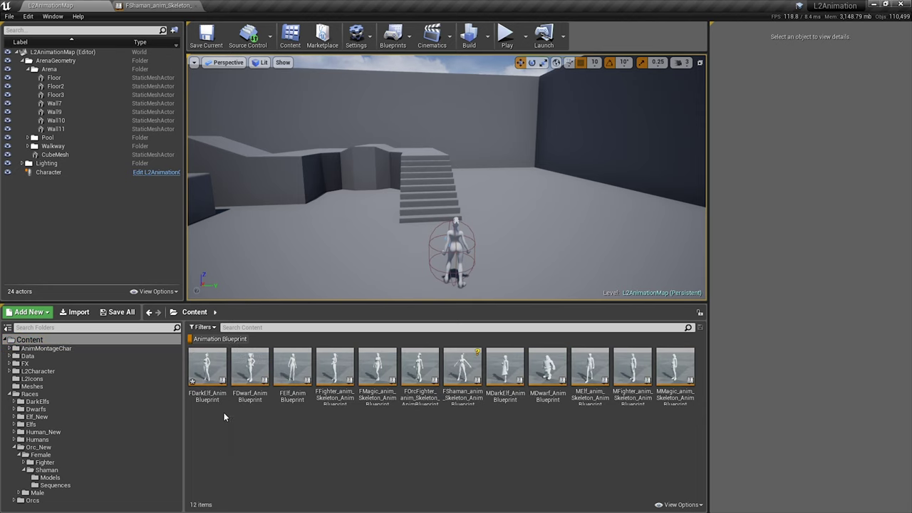
- Open FDarkElf_AnimBlueprint next to FShaman and display both blueprints' Event Graphs
{"action": "double_click", "coordinate": [207, 367]}
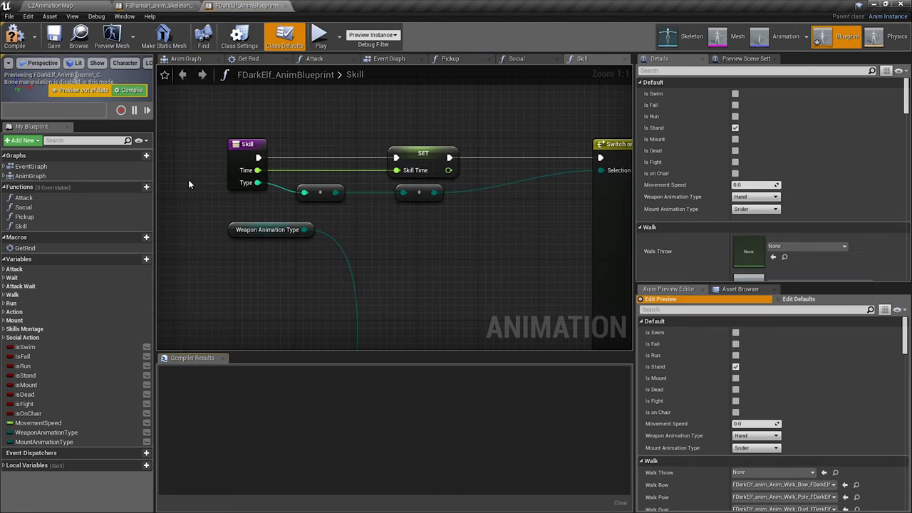
{"action": "left_click_drag", "start_coordinate": [245, 5], "coordinate": [156, 5]}
{"action": "left_click", "coordinate": [246, 5]}
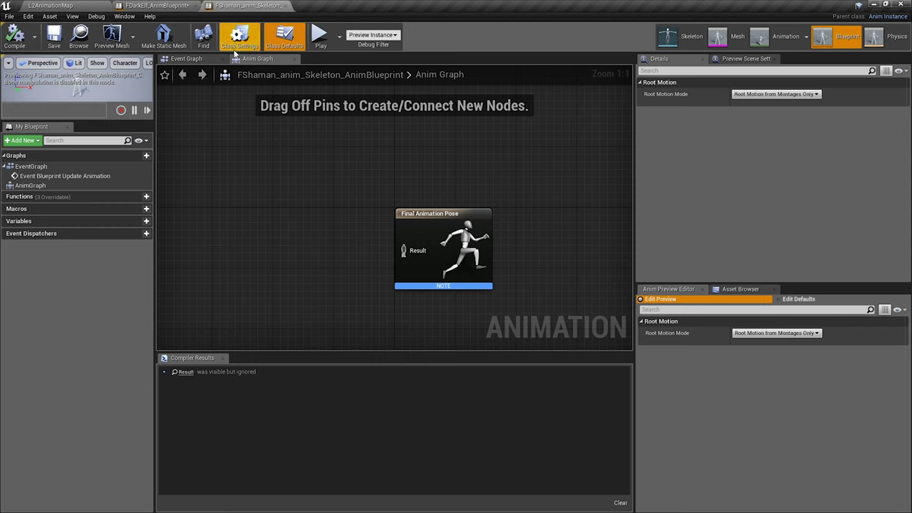
{"action": "scroll", "coordinate": [271, 168], "scroll_direction": "down", "scroll_amount": 4}
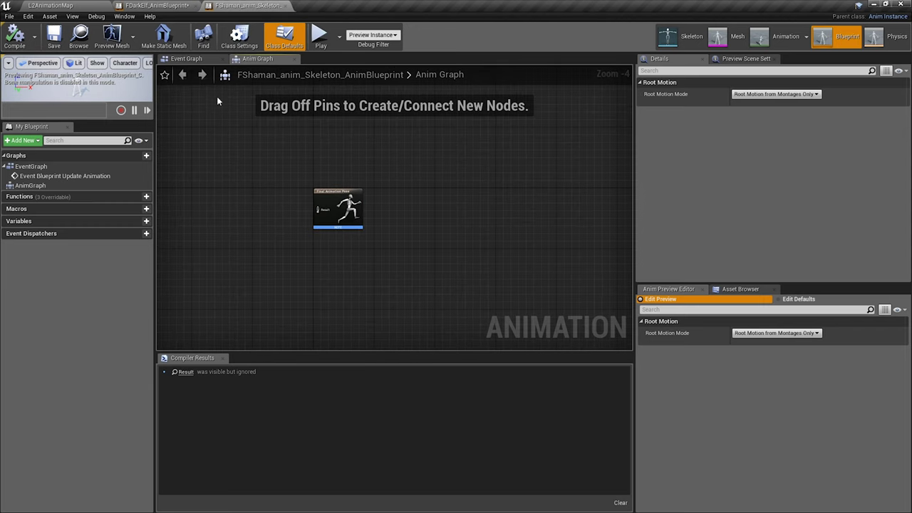
{"action": "left_click", "coordinate": [188, 59]}
{"action": "left_click", "coordinate": [156, 5]}
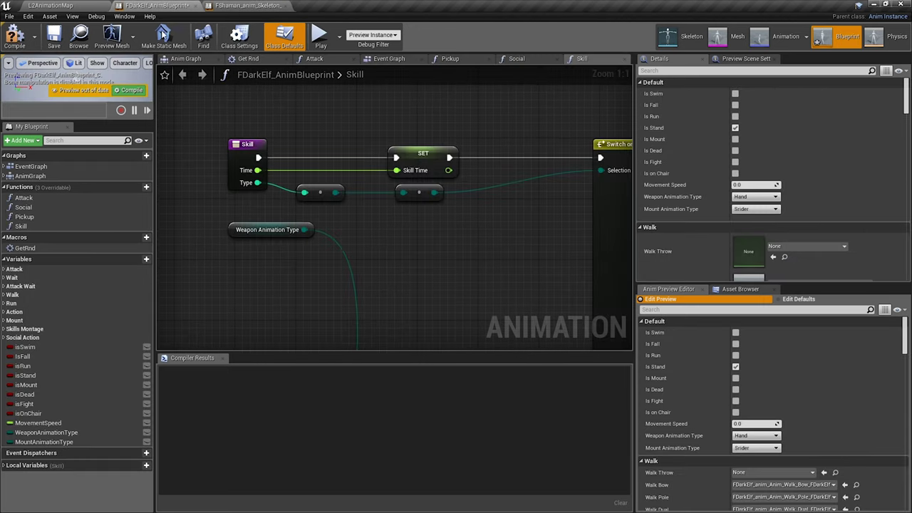
{"action": "left_click", "coordinate": [394, 59]}
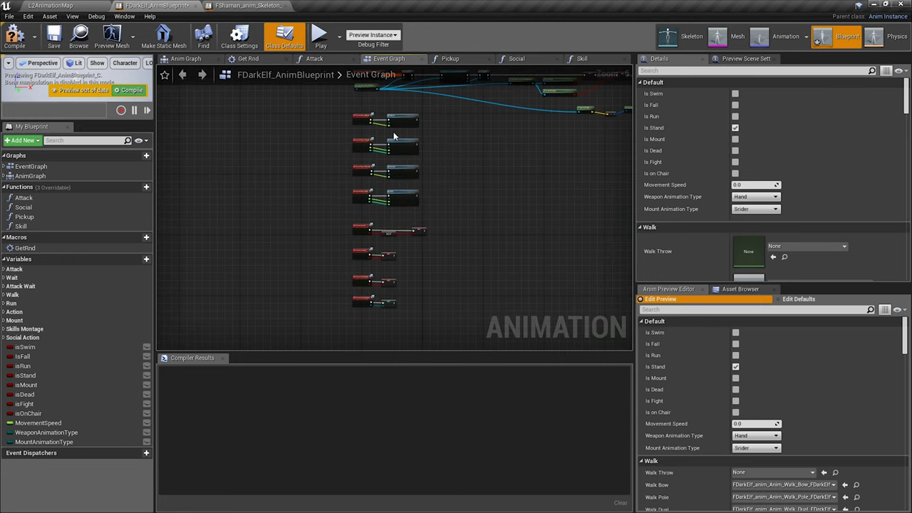
{"action": "scroll", "coordinate": [391, 217], "scroll_direction": "down", "scroll_amount": 4}
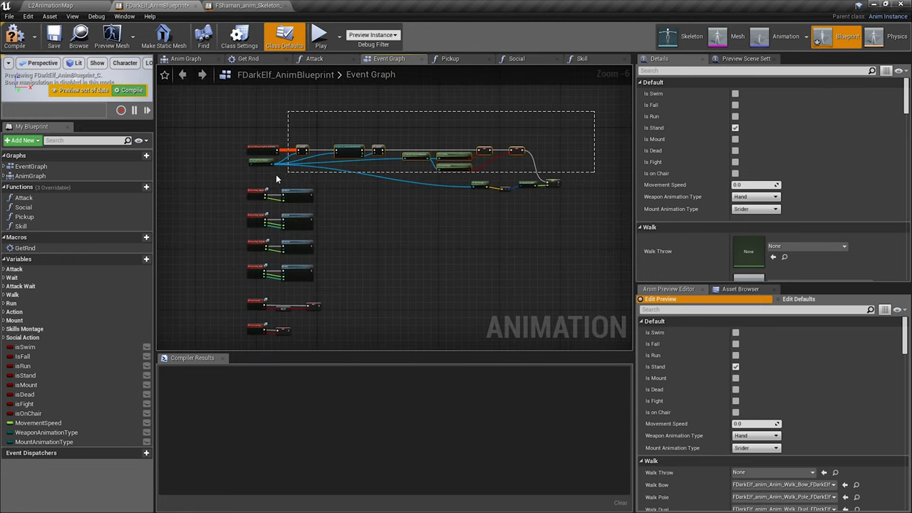
- Paste DarkElf's update-animation node chain into FShaman's Event Graph, deleting the duplicate Try Get Pawn Owner
{"action": "left_click_drag", "start_coordinate": [206, 186], "coordinate": [205, 187]}
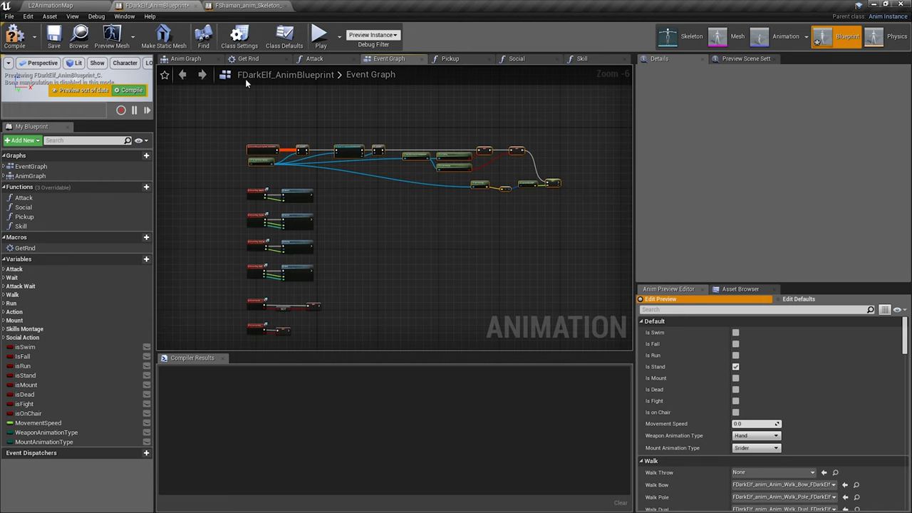
{"action": "left_click", "coordinate": [249, 5]}
{"action": "key", "text": "ctrl+v"}
{"action": "left_click", "coordinate": [364, 260]}
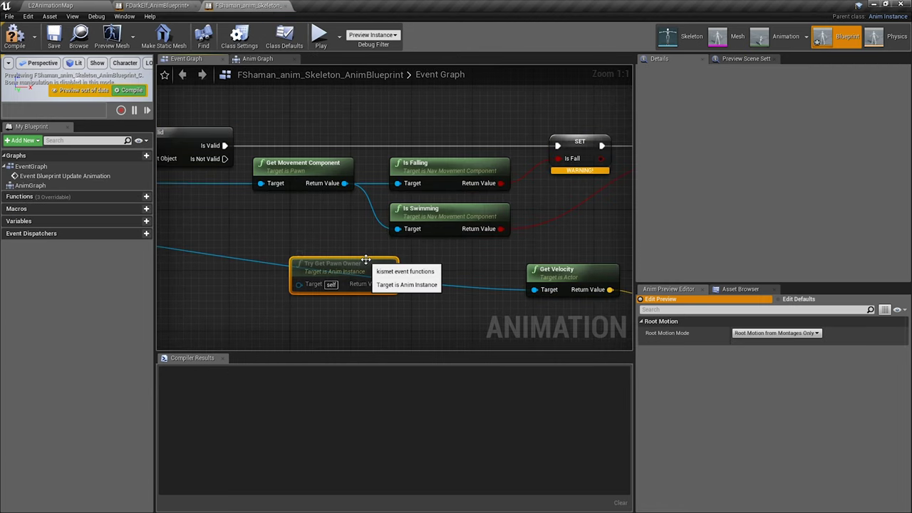
{"action": "key", "text": "Delete"}
{"action": "right_click_drag", "start_coordinate": [365, 263], "coordinate": [535, 275]}
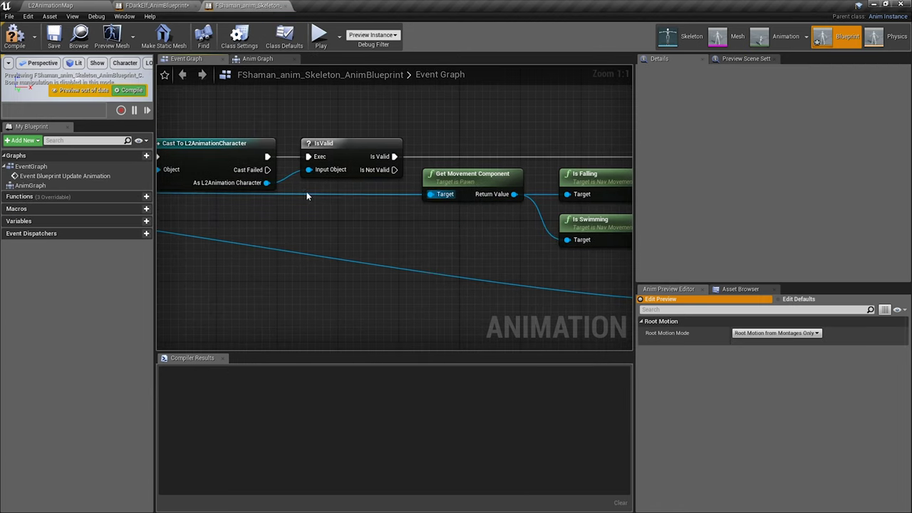
- Add the IAnimation interface to FShaman in Class Settings
{"action": "left_click", "coordinate": [239, 36]}
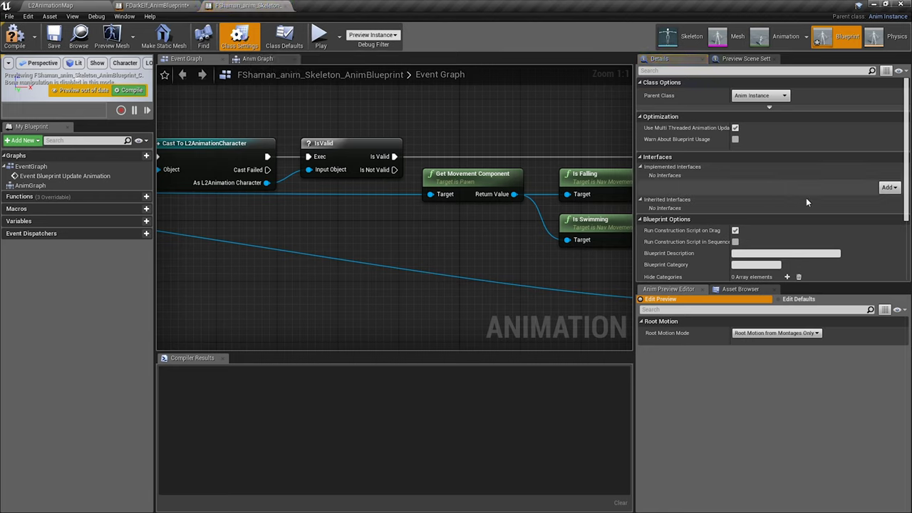
{"action": "left_click", "coordinate": [890, 187]}
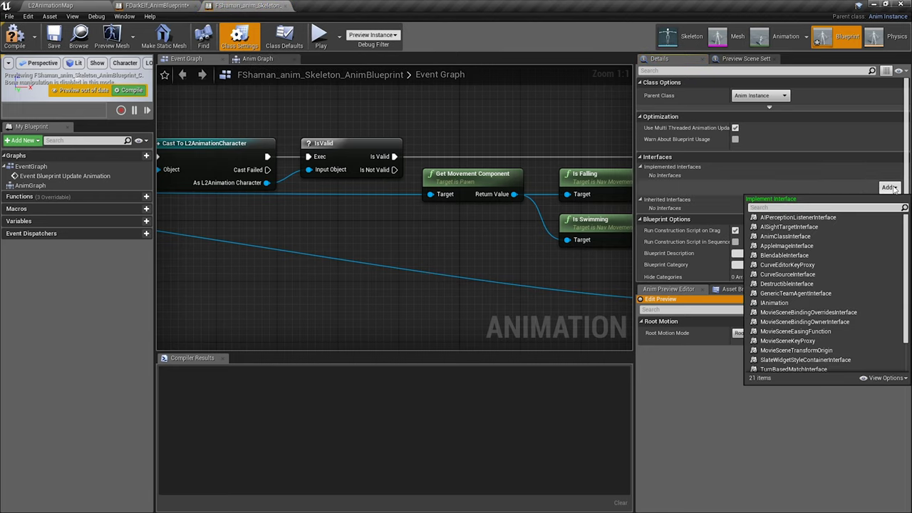
{"action": "type", "text": "IAnim"}
{"action": "left_click", "coordinate": [777, 217]}
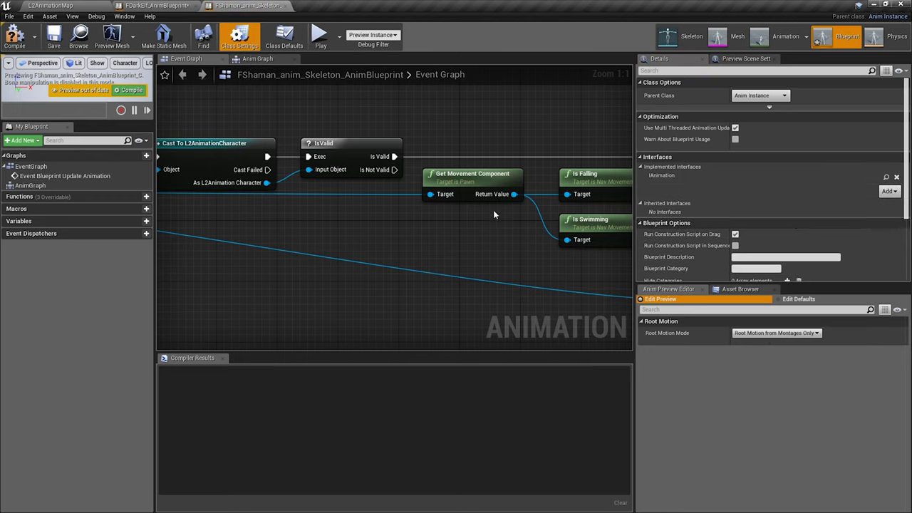
{"action": "right_click_drag", "start_coordinate": [217, 212], "coordinate": [339, 163]}
- Paste DarkElf's Event Set Sit, Run, Mount and Weapon node groups into FShaman's Event Graph
{"action": "left_click", "coordinate": [157, 5]}
{"action": "scroll", "coordinate": [377, 149], "scroll_direction": "up", "scroll_amount": 3}
{"action": "scroll", "coordinate": [428, 128], "scroll_direction": "up", "scroll_amount": 3}
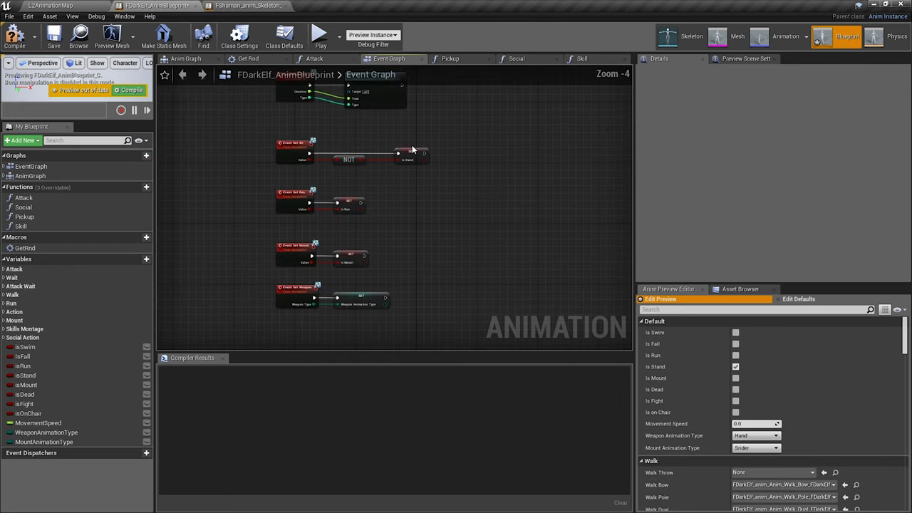
{"action": "scroll", "coordinate": [464, 106], "scroll_direction": "up", "scroll_amount": 3}
{"action": "left_click_drag", "start_coordinate": [524, 89], "coordinate": [230, 346]}
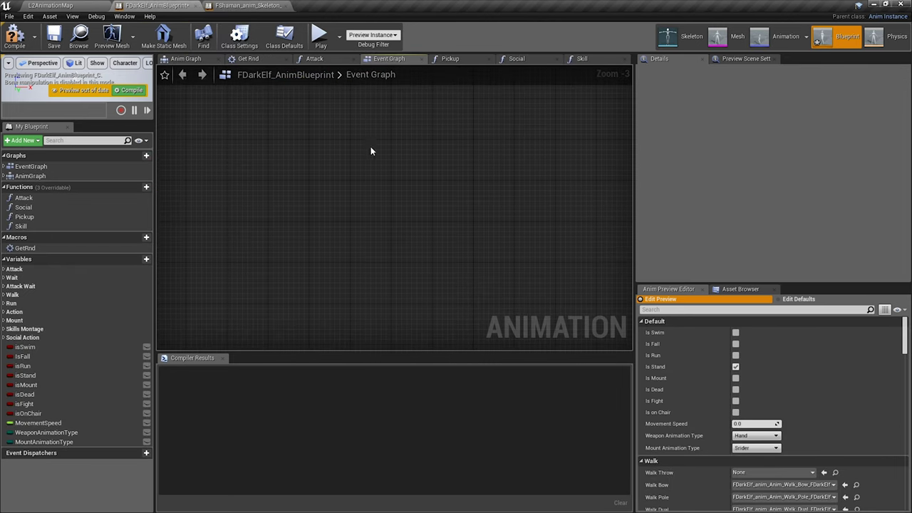
{"action": "right_click_drag", "start_coordinate": [377, 332], "coordinate": [344, 327]}
{"action": "left_click", "coordinate": [235, 5]}
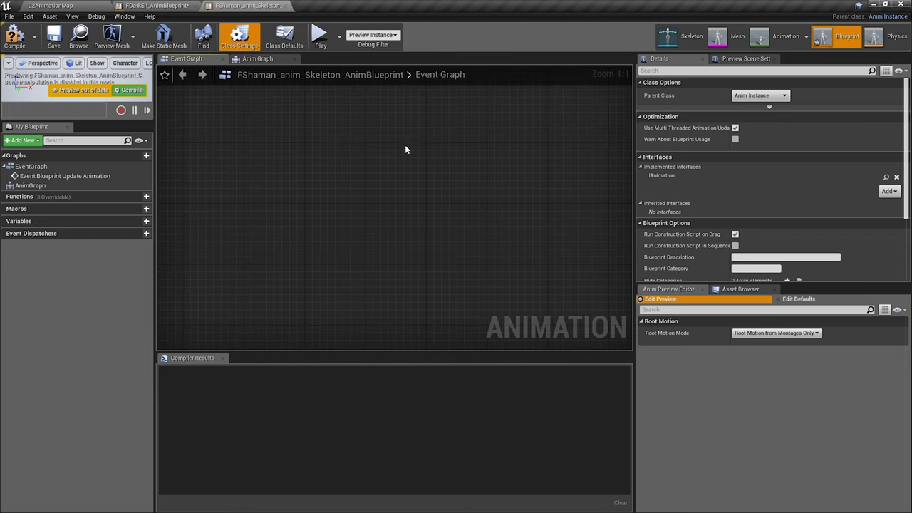
{"action": "key", "text": "ctrl+v"}
- Enlarge the graph area, narrow the overview panel, and frame the falling and swimming nodes
{"action": "scroll", "coordinate": [482, 290], "scroll_direction": "up", "scroll_amount": 2}
{"action": "scroll", "coordinate": [482, 290], "scroll_direction": "down", "scroll_amount": 3}
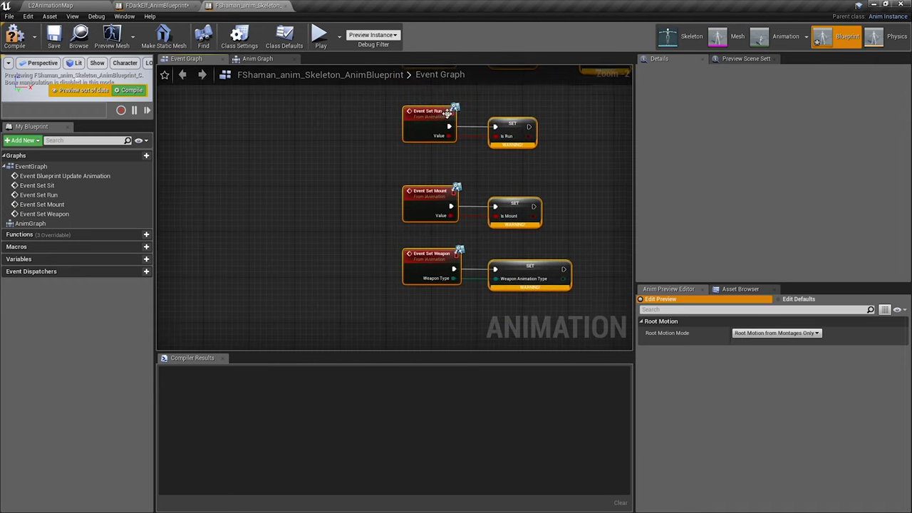
{"action": "scroll", "coordinate": [314, 157], "scroll_direction": "up", "scroll_amount": 1}
{"action": "mouse_move", "coordinate": [315, 157]}
{"action": "right_mouse_down"}
{"action": "mouse_move", "coordinate": [347, 247]}
{"action": "mouse_move", "coordinate": [260, 214]}
{"action": "right_mouse_up"}
{"action": "right_click", "coordinate": [307, 249]}
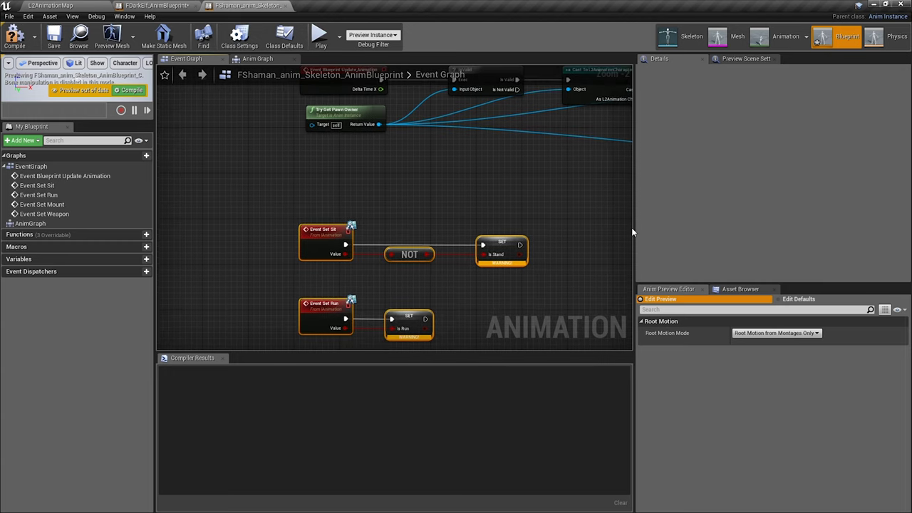
{"action": "left_click_drag", "start_coordinate": [633, 227], "coordinate": [743, 222]}
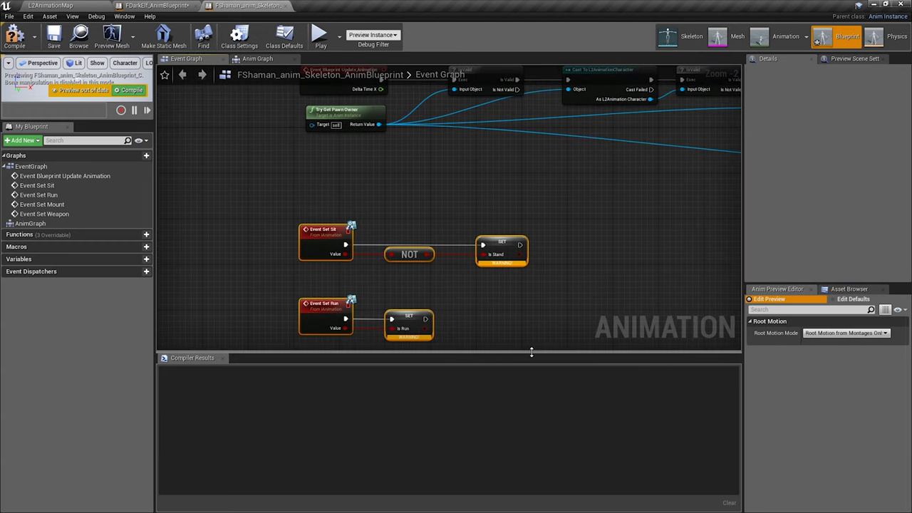
{"action": "left_click_drag", "start_coordinate": [531, 352], "coordinate": [531, 410]}
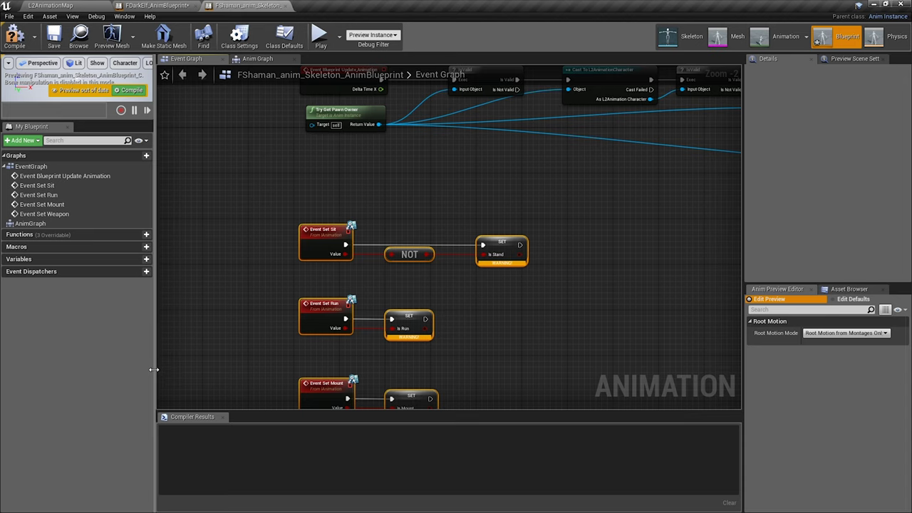
{"action": "left_click_drag", "start_coordinate": [154, 369], "coordinate": [131, 369]}
{"action": "mouse_move", "coordinate": [158, 349]}
{"action": "right_mouse_down"}
{"action": "mouse_move", "coordinate": [326, 295]}
{"action": "mouse_move", "coordinate": [254, 220]}
{"action": "mouse_move", "coordinate": [364, 217]}
{"action": "right_mouse_up"}
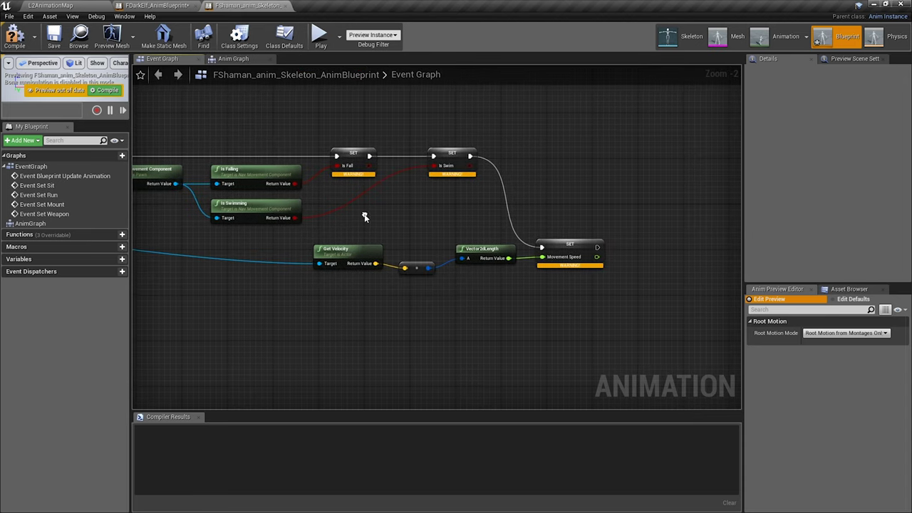
{"action": "right_click_drag", "start_coordinate": [443, 210], "coordinate": [437, 244]}
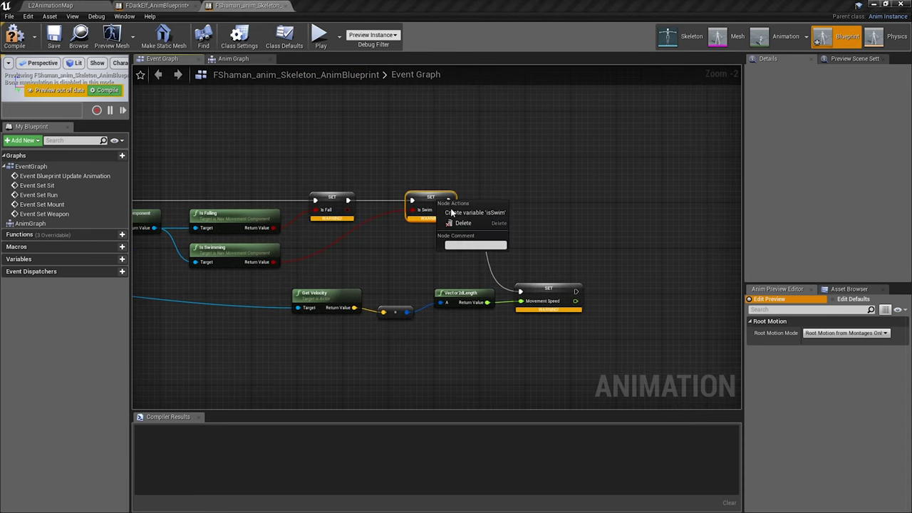
- Create the missing IsFall, isStand, isRun and isMount variables from their SET nodes
{"action": "left_click", "coordinate": [447, 208]}
{"action": "right_click", "coordinate": [329, 198]}
{"action": "left_click", "coordinate": [356, 206]}
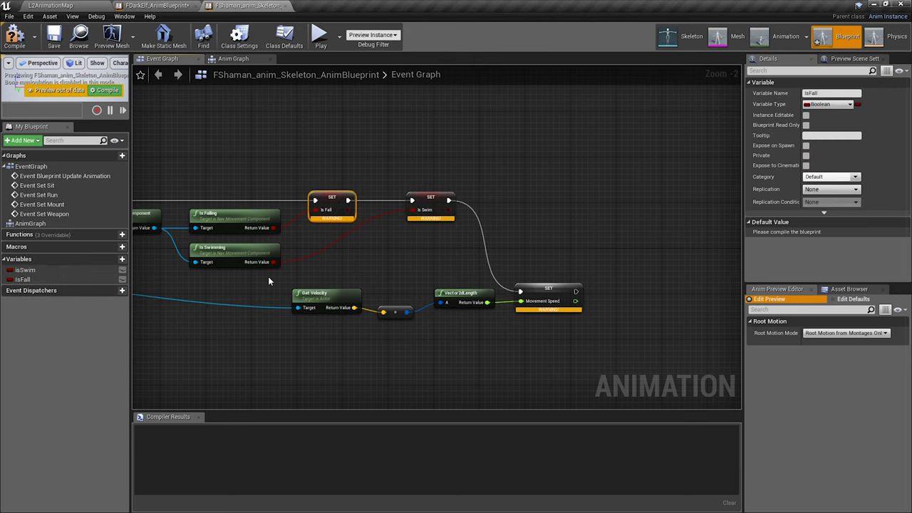
{"action": "mouse_move", "coordinate": [268, 276]}
{"action": "right_mouse_down"}
{"action": "mouse_move", "coordinate": [533, 141]}
{"action": "mouse_move", "coordinate": [517, 204]}
{"action": "right_mouse_up"}
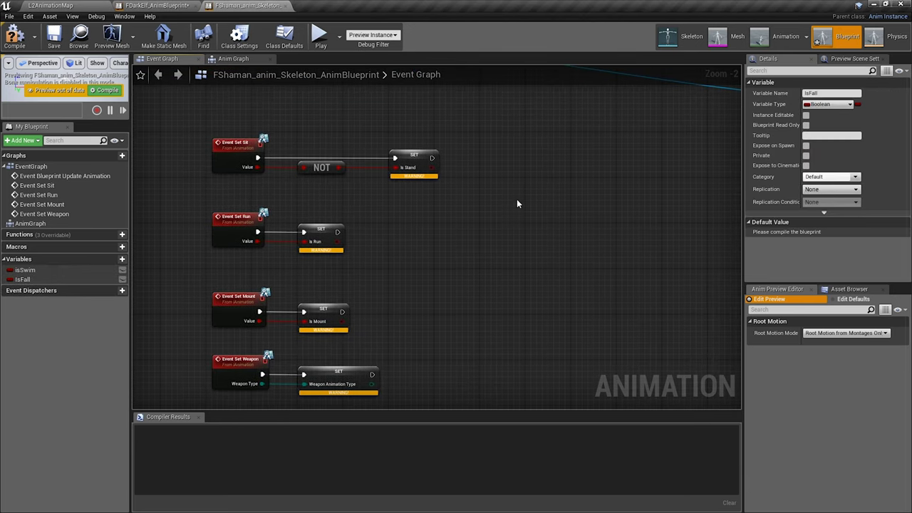
{"action": "right_click", "coordinate": [415, 156]}
{"action": "left_click", "coordinate": [445, 167]}
{"action": "right_click", "coordinate": [325, 235]}
{"action": "left_click", "coordinate": [353, 240]}
{"action": "right_click_drag", "start_coordinate": [346, 277], "coordinate": [360, 236]}
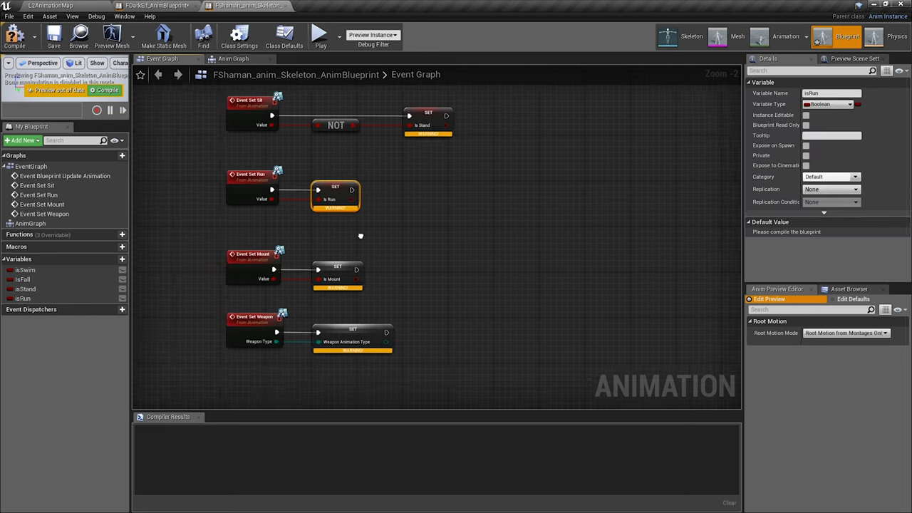
{"action": "scroll", "coordinate": [360, 236], "scroll_direction": "up", "scroll_amount": 2}
{"action": "right_click", "coordinate": [390, 229]}
{"action": "left_click", "coordinate": [421, 235]}
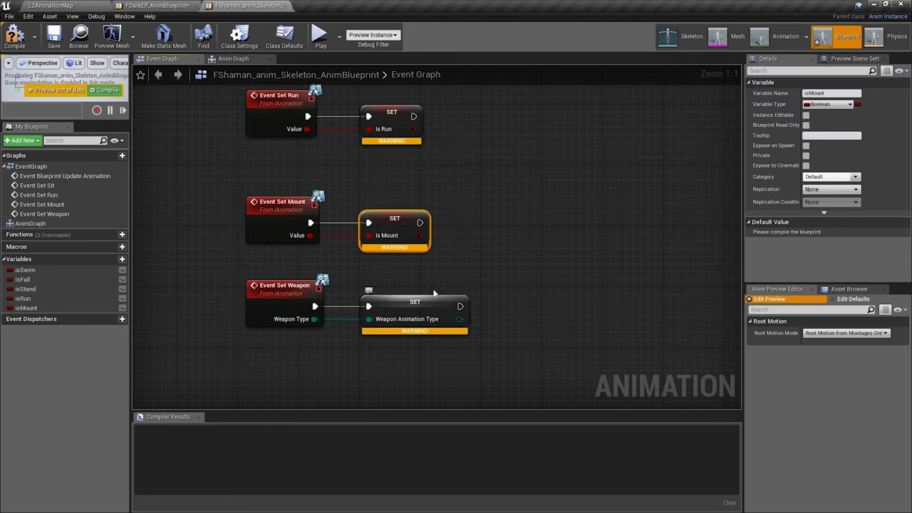
- Duplicate the boolean into new variables isDead, isFight and isOnChair
{"action": "key", "text": "ctrl+w"}
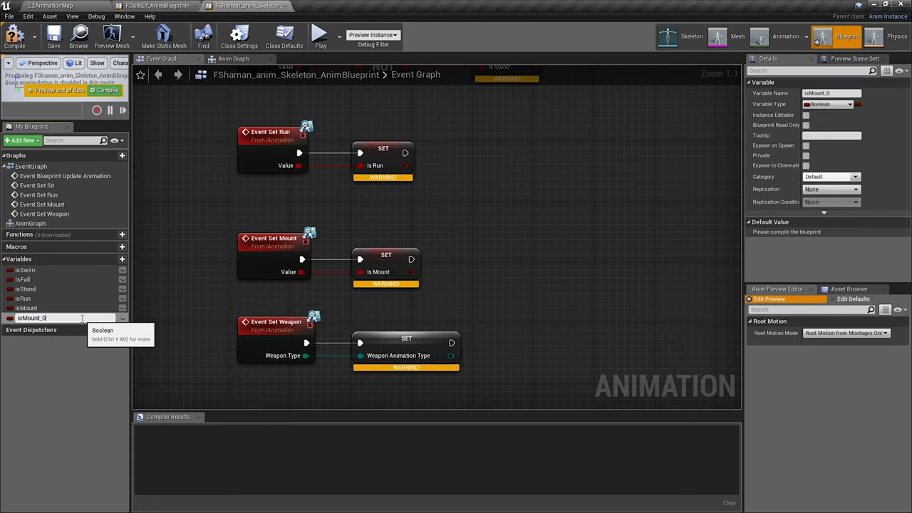
{"action": "left_click_drag", "start_coordinate": [82, 319], "coordinate": [23, 318]}
{"action": "type", "text": "isDead"}
{"action": "key", "text": "Return"}
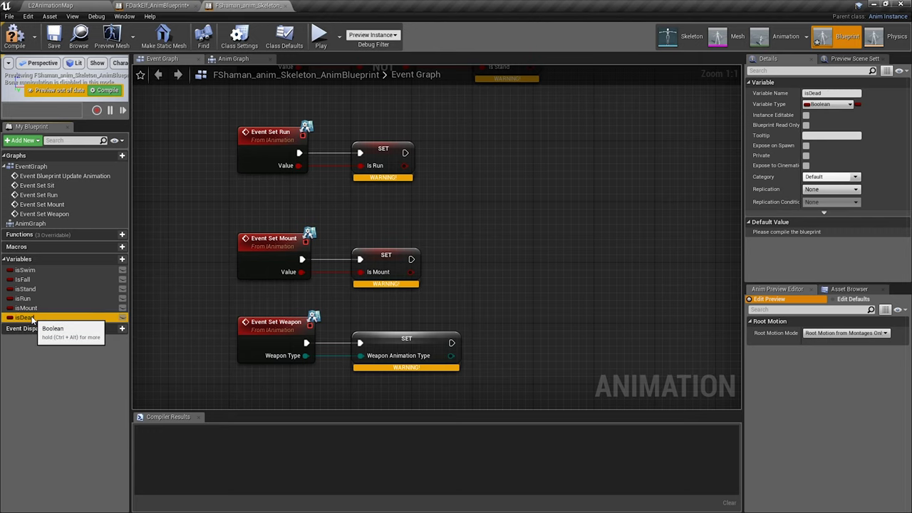
{"action": "key", "text": "ctrl+w"}
{"action": "type", "text": "isFigh"}
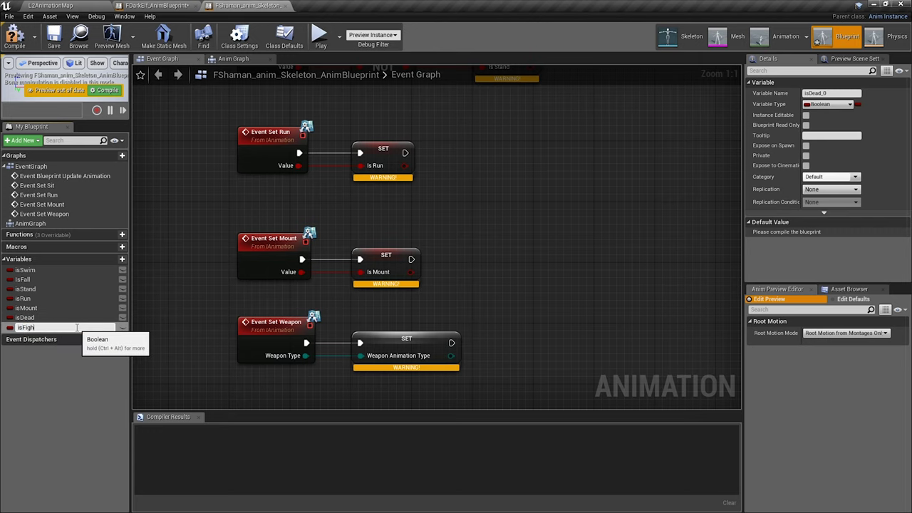
{"action": "type", "text": "t"}
{"action": "key", "text": "Return"}
{"action": "key", "text": "ctrl+w"}
{"action": "type", "text": "isOnChair"}
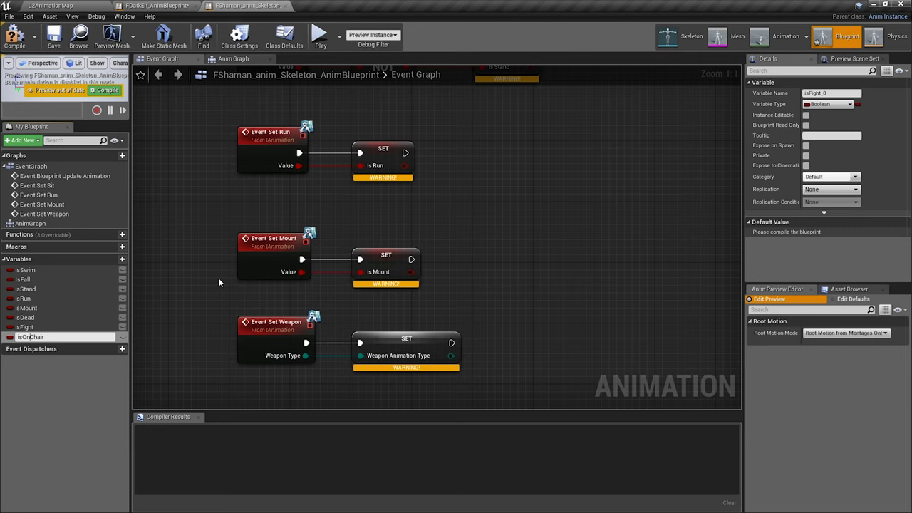
{"action": "key", "text": "Return"}
- Create the missing MovementSpeed and WeaponAnimationType variables from their SET nodes
{"action": "mouse_move", "coordinate": [606, 247]}
{"action": "right_mouse_down"}
{"action": "mouse_move", "coordinate": [271, 339]}
{"action": "mouse_move", "coordinate": [141, 323]}
{"action": "right_mouse_up"}
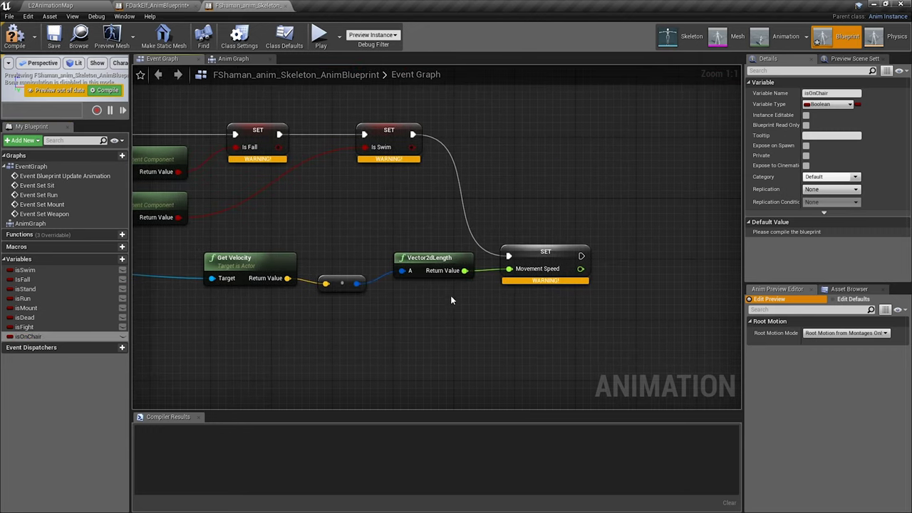
{"action": "right_click", "coordinate": [551, 250]}
{"action": "left_click", "coordinate": [582, 262]}
{"action": "right_click_drag", "start_coordinate": [347, 300], "coordinate": [538, 276]}
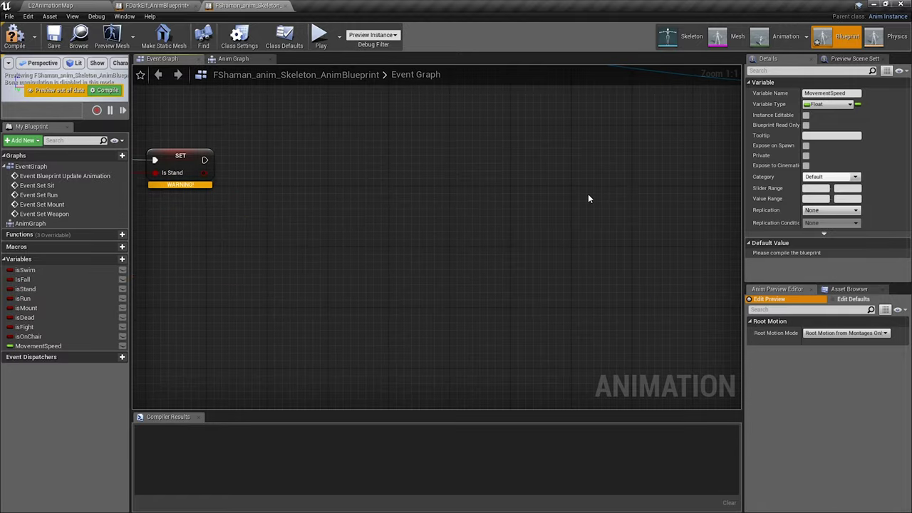
{"action": "right_click", "coordinate": [538, 277]}
{"action": "left_click", "coordinate": [547, 289]}
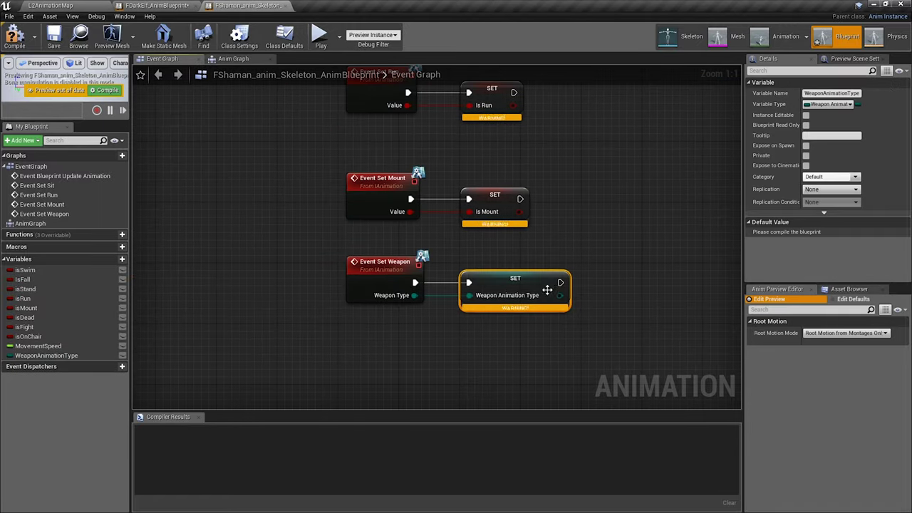
- Add a MountAnimationType variable of type Mount Type, matching FDarkElf's variable
{"action": "left_click", "coordinate": [161, 6]}
{"action": "left_click", "coordinate": [50, 441]}
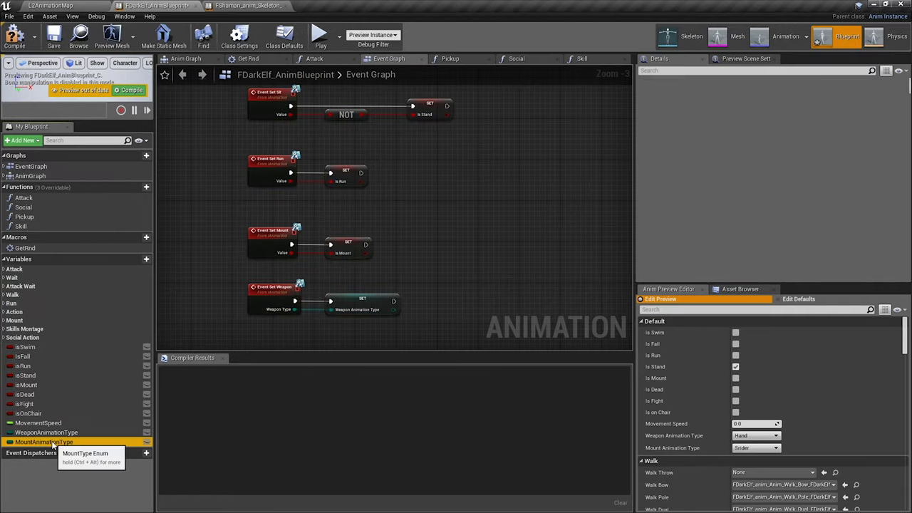
{"action": "left_click", "coordinate": [246, 5]}
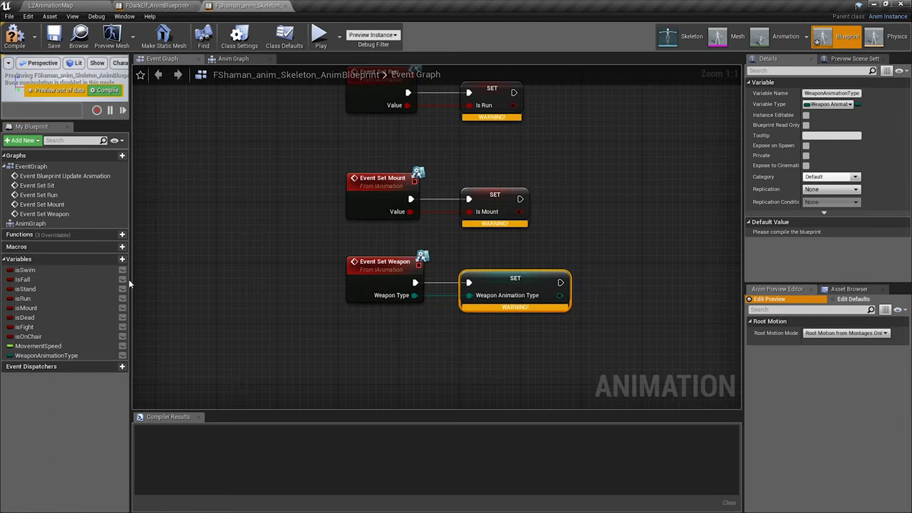
{"action": "key", "text": "ctrl+w"}
{"action": "type", "text": "MountAnimationType"}
{"action": "key", "text": "Return"}
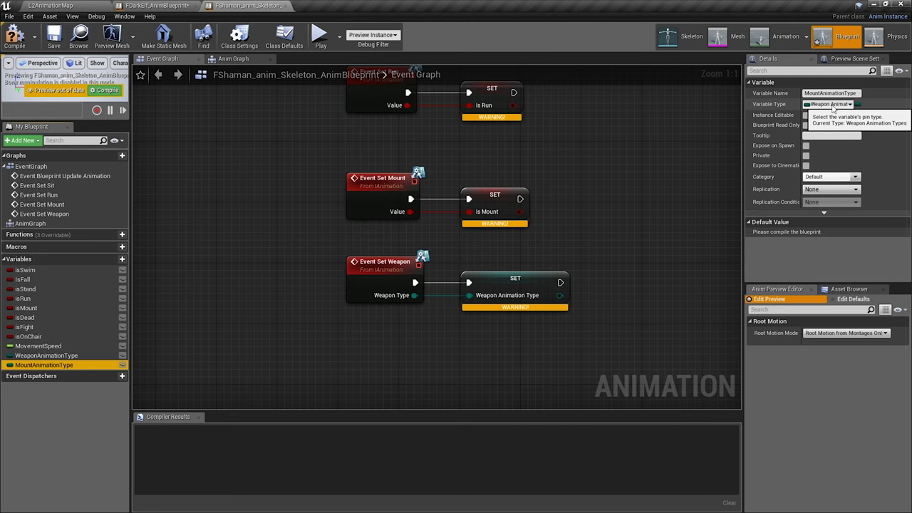
{"action": "left_click", "coordinate": [833, 106]}
{"action": "type", "text": "weap"}
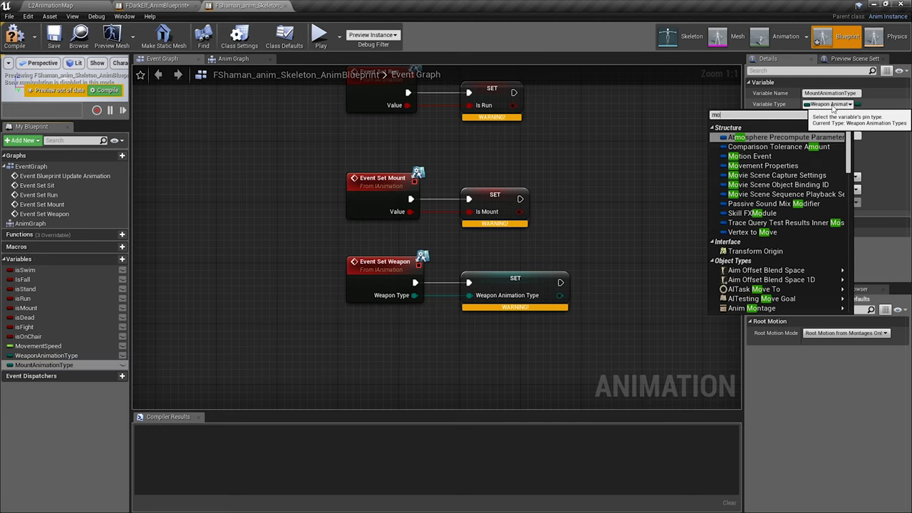
{"action": "left_click", "coordinate": [758, 206]}
- Move the four lower event node groups further down the graph
{"action": "scroll", "coordinate": [560, 195], "scroll_direction": "down", "scroll_amount": 1}
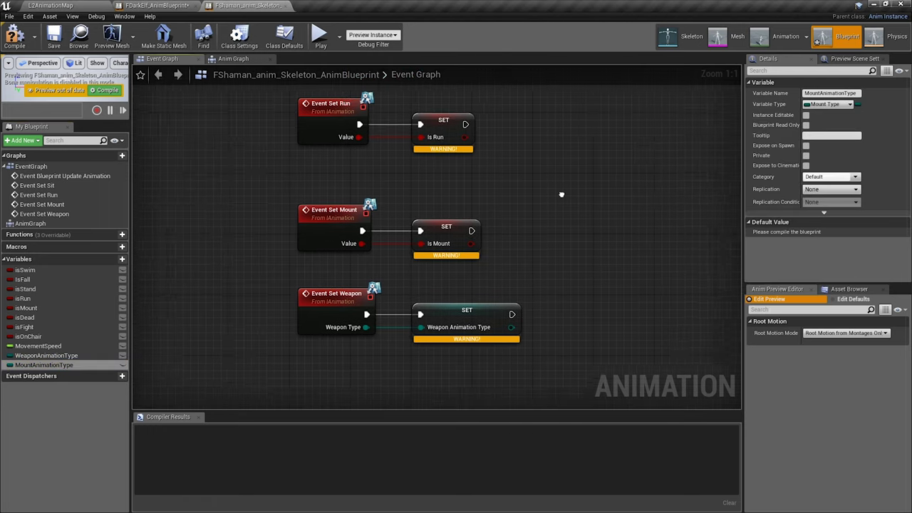
{"action": "scroll", "coordinate": [533, 206], "scroll_direction": "down", "scroll_amount": 2}
{"action": "scroll", "coordinate": [464, 318], "scroll_direction": "down", "scroll_amount": 2}
{"action": "scroll", "coordinate": [436, 339], "scroll_direction": "down", "scroll_amount": 1}
{"action": "right_click_drag", "start_coordinate": [461, 302], "coordinate": [466, 226]}
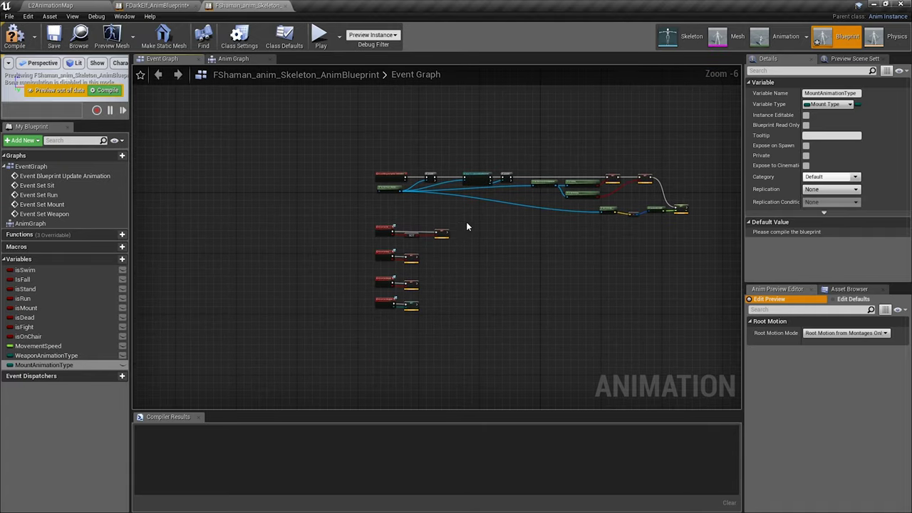
{"action": "left_click_drag", "start_coordinate": [466, 226], "coordinate": [364, 317]}
{"action": "left_click_drag", "start_coordinate": [382, 233], "coordinate": [383, 316]}
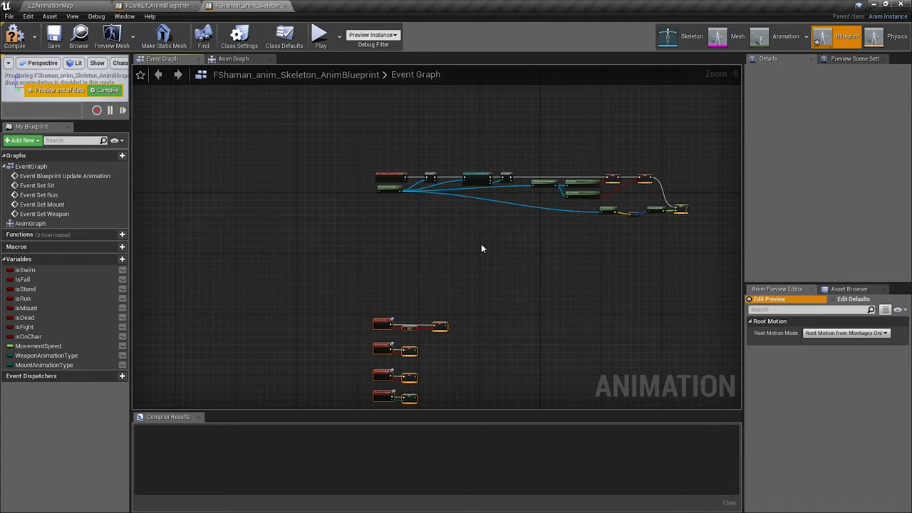
{"action": "scroll", "coordinate": [403, 261], "scroll_direction": "up", "scroll_amount": 2}
{"action": "scroll", "coordinate": [388, 265], "scroll_direction": "up", "scroll_amount": 2}
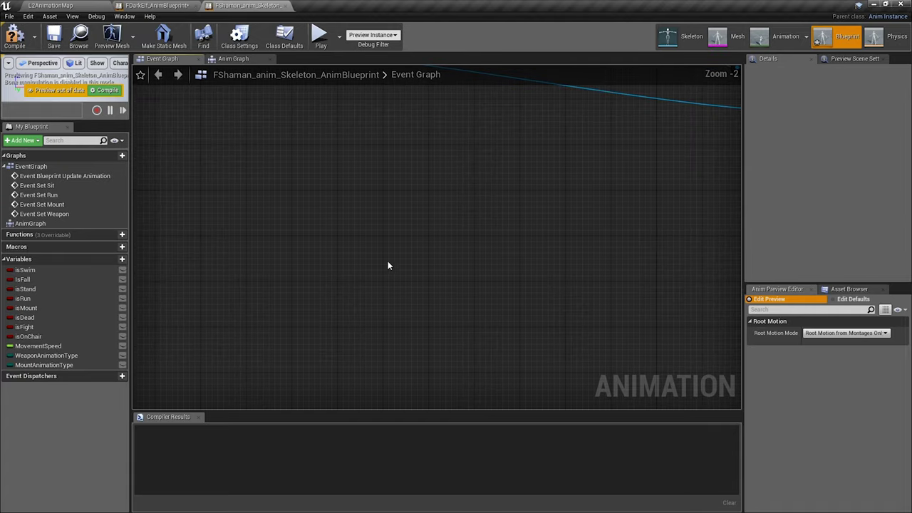
- Add a new macro named GetRnd
{"action": "left_click", "coordinate": [116, 247]}
{"action": "type", "text": "GetRnd"}
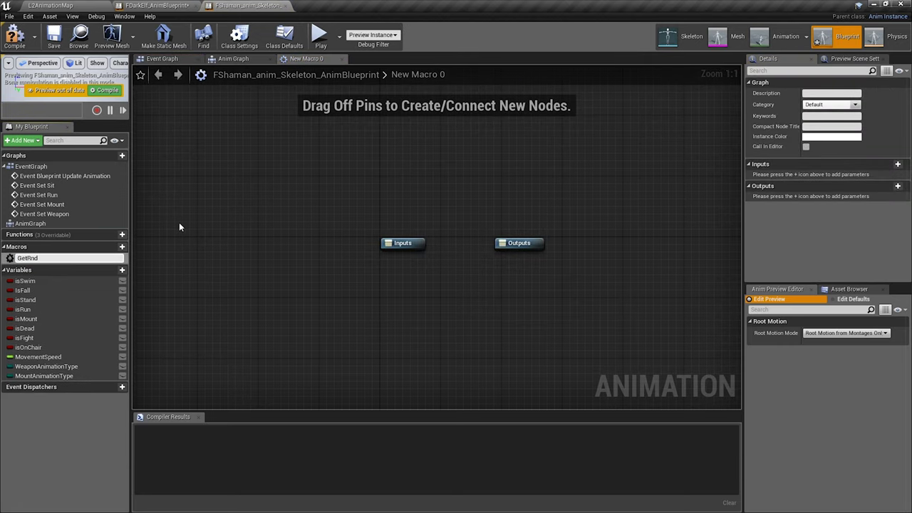
{"action": "key", "text": "Return"}
- Paste the LENGTH, Random Integer and GET nodes from FDarkElf's Get Rnd into GetRnd
{"action": "left_click", "coordinate": [171, 7]}
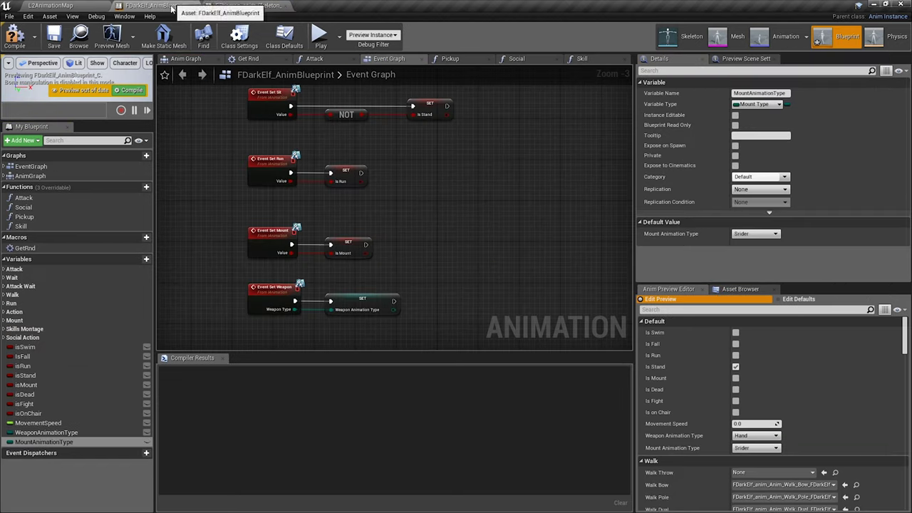
{"action": "left_click", "coordinate": [265, 58]}
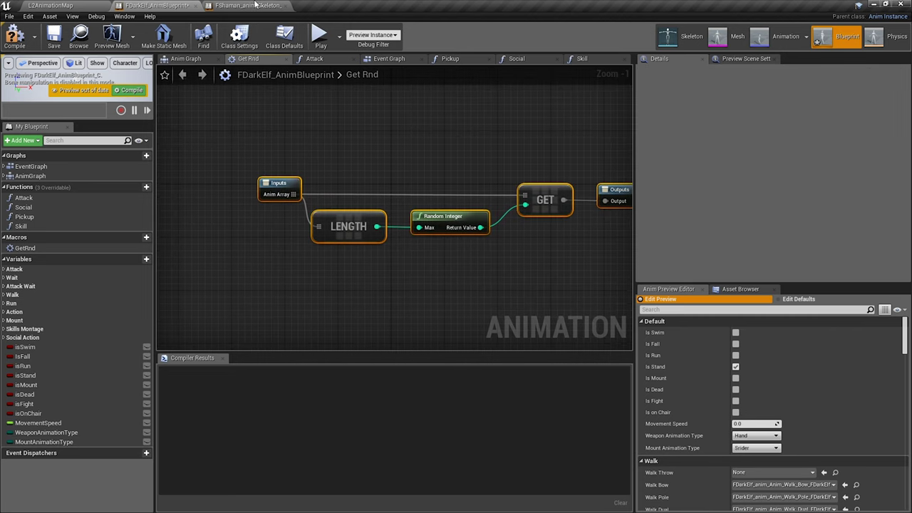
{"action": "left_click", "coordinate": [255, 5]}
{"action": "key", "text": "ctrl+v"}
{"action": "mouse_move", "coordinate": [295, 212]}
{"action": "left_mouse_down"}
{"action": "mouse_move", "coordinate": [382, 295]}
{"action": "mouse_move", "coordinate": [488, 310]}
{"action": "left_mouse_up"}
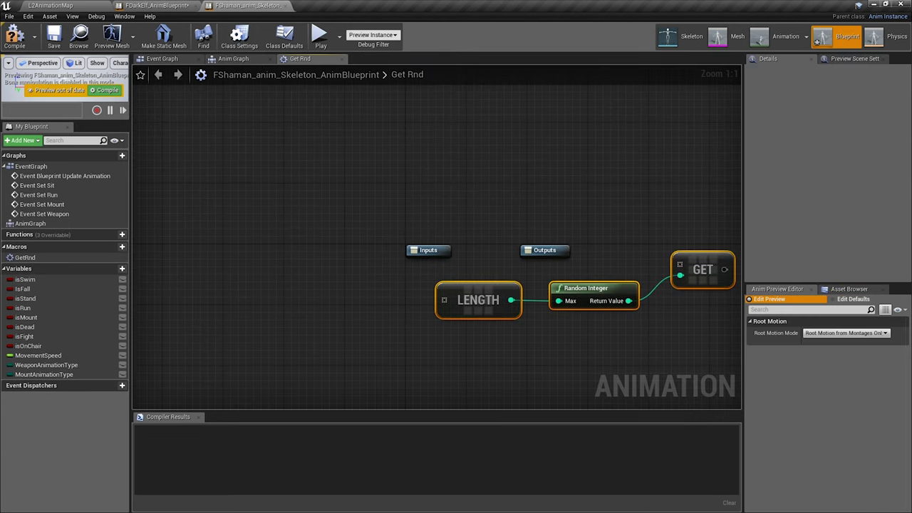
{"action": "right_click_drag", "start_coordinate": [498, 299], "coordinate": [414, 270]}
{"action": "right_click_drag", "start_coordinate": [426, 208], "coordinate": [368, 203]}
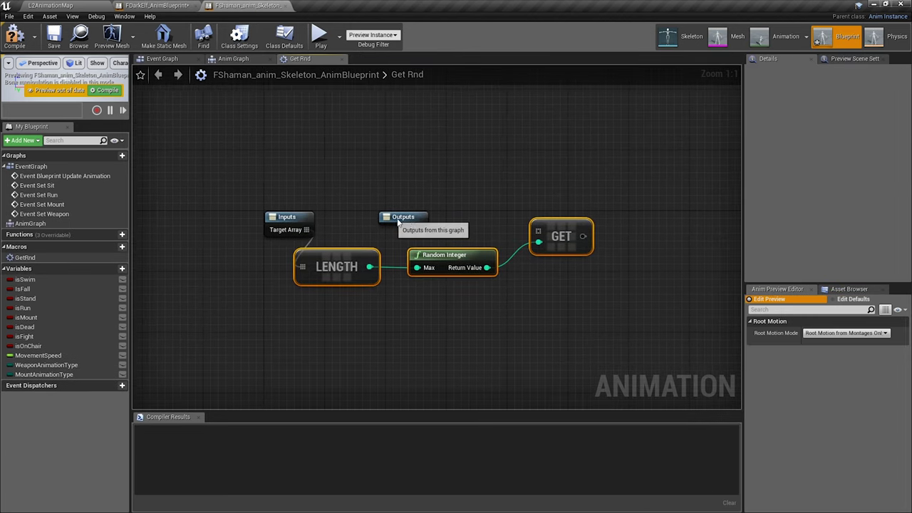
- Wire GET to Outputs, feed the array input in, and rename it Anim Array
{"action": "mouse_move", "coordinate": [402, 217]}
{"action": "left_mouse_down"}
{"action": "mouse_move", "coordinate": [653, 232]}
{"action": "mouse_move", "coordinate": [634, 235]}
{"action": "left_mouse_up"}
{"action": "left_click_drag", "start_coordinate": [306, 229], "coordinate": [537, 230]}
{"action": "right_click_drag", "start_coordinate": [346, 224], "coordinate": [314, 212]}
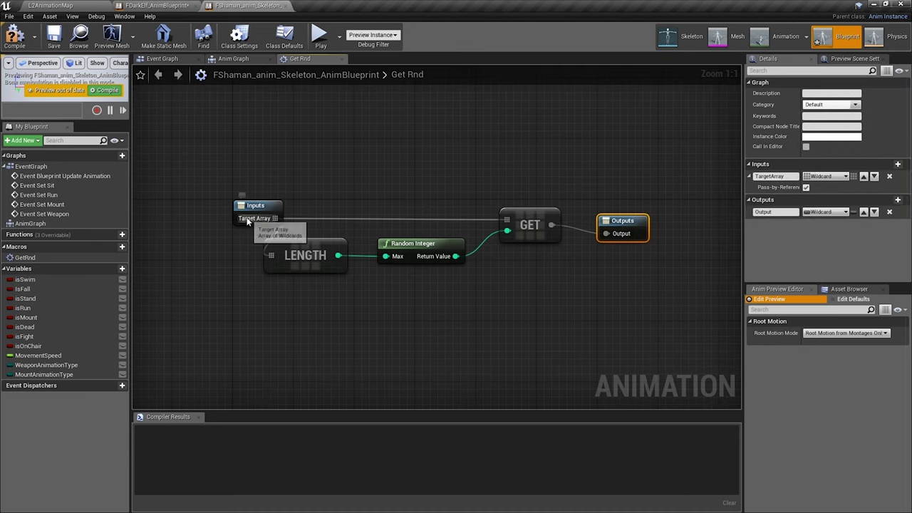
{"action": "left_click", "coordinate": [786, 176]}
{"action": "type", "text": "An"}
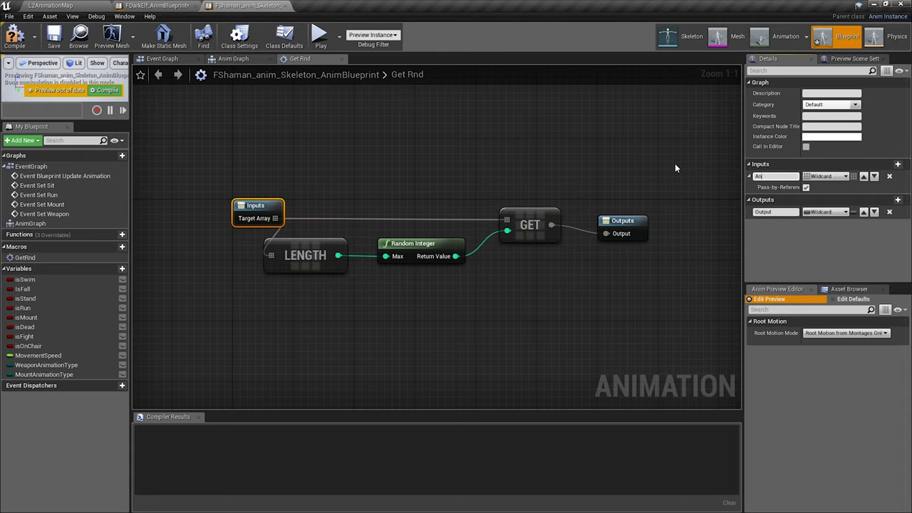
{"action": "type", "text": "im Array"}
{"action": "right_click_drag", "start_coordinate": [600, 159], "coordinate": [610, 154]}
{"action": "left_click", "coordinate": [446, 164]}
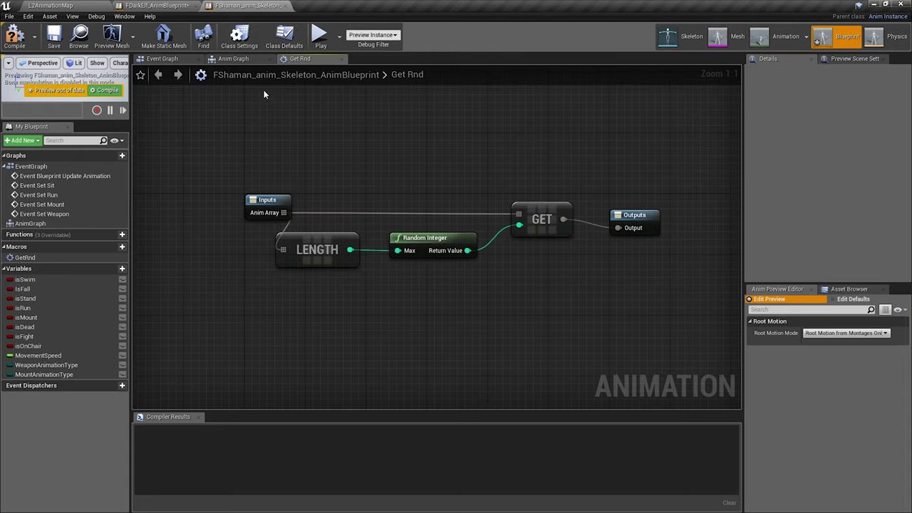
- Return to the Event Graph and frame the update-animation nodes
{"action": "left_click", "coordinate": [235, 59]}
{"action": "left_click", "coordinate": [171, 59]}
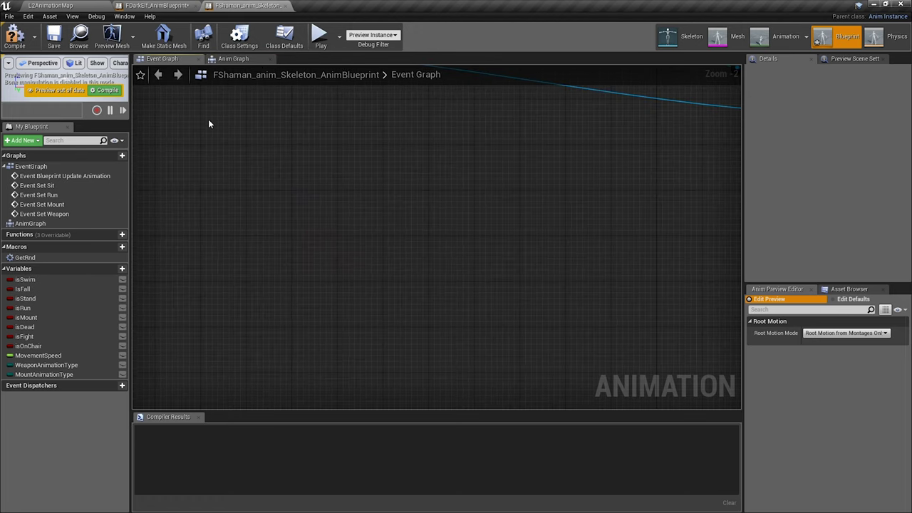
{"action": "right_click_drag", "start_coordinate": [200, 319], "coordinate": [399, 274]}
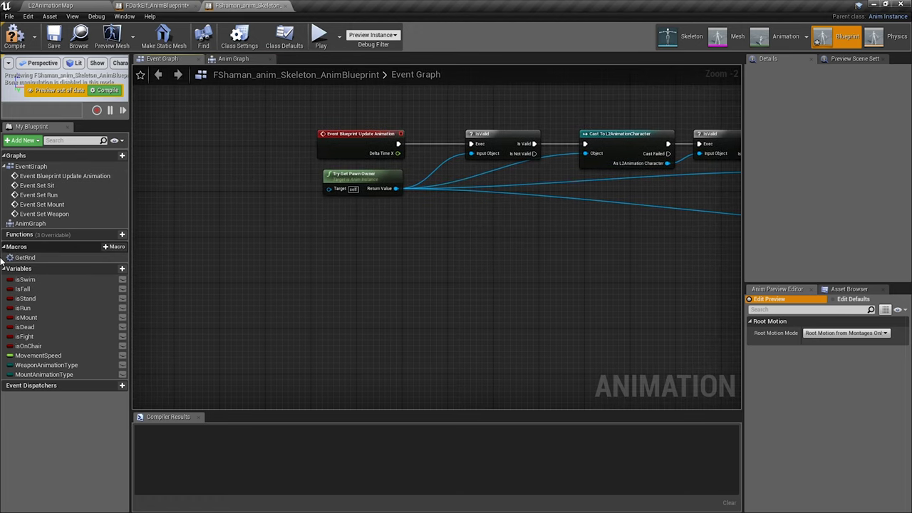
- Add a new function named Attack to the FShaman blueprint
{"action": "left_click", "coordinate": [6, 168]}
{"action": "left_click", "coordinate": [114, 189]}
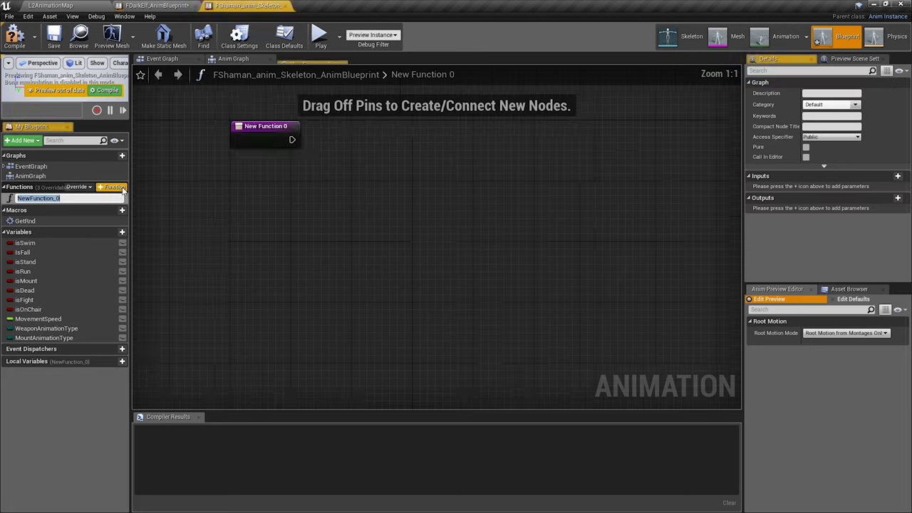
{"action": "type", "text": "Attack"}
{"action": "key", "text": "Return"}
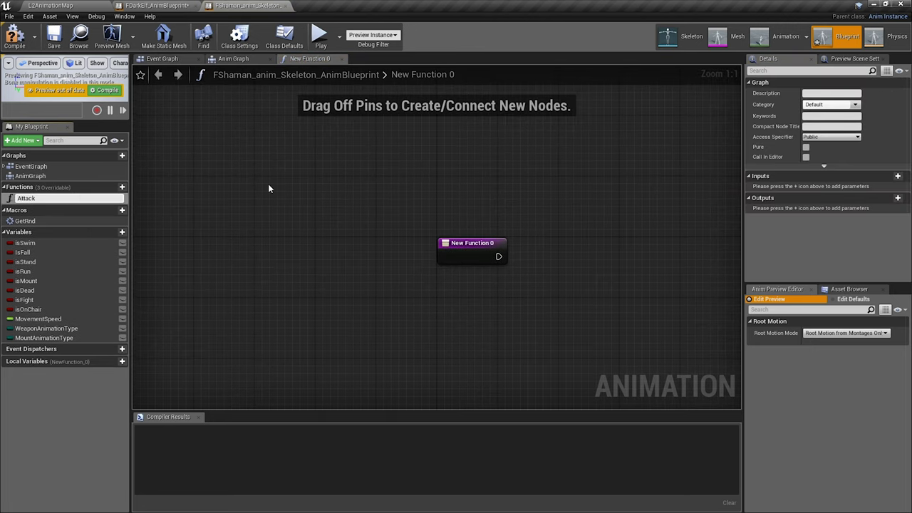
- Paste the DarkElf Attack function's nodes into FShaman's Attack graph
{"action": "left_click", "coordinate": [157, 5]}
{"action": "left_click", "coordinate": [314, 58]}
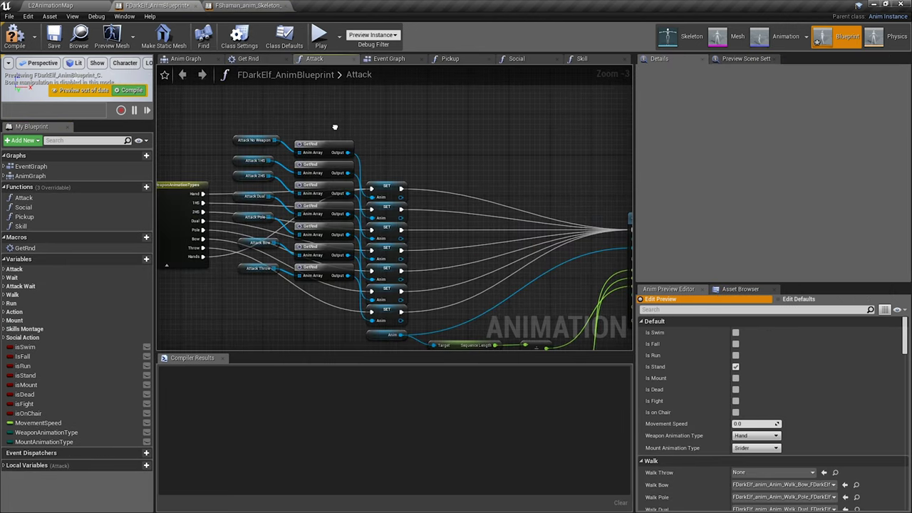
{"action": "right_click", "coordinate": [335, 127]}
{"action": "left_click", "coordinate": [288, 114]}
{"action": "left_click", "coordinate": [233, 5]}
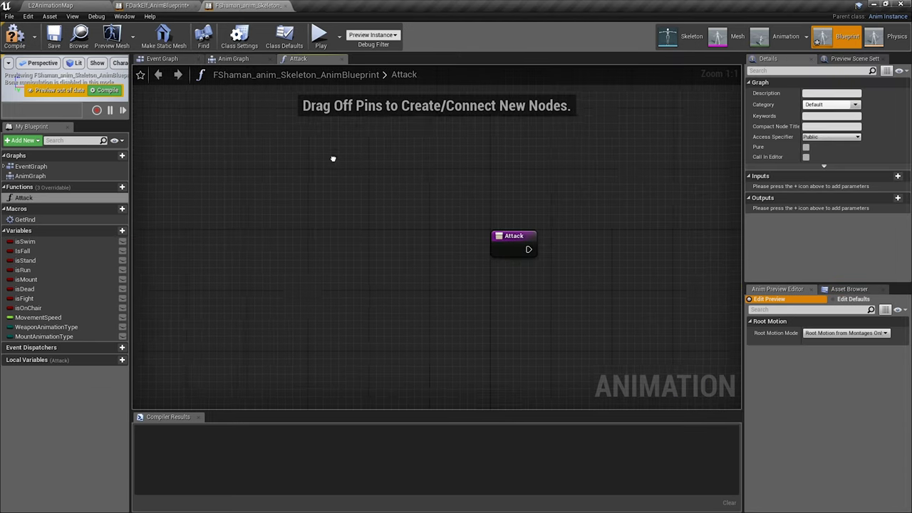
{"action": "key", "text": "ctrl+v"}
- Move the pasted nodes clear of the entry and wire Attack's entry to SET Duration
{"action": "scroll", "coordinate": [319, 186], "scroll_direction": "down", "scroll_amount": 2}
{"action": "left_click_drag", "start_coordinate": [198, 113], "coordinate": [690, 222]}
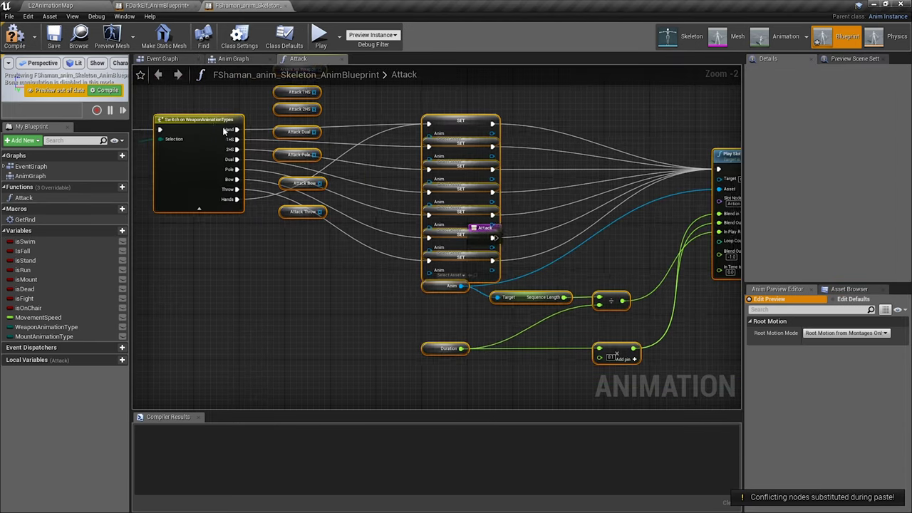
{"action": "right_click_drag", "start_coordinate": [690, 222], "coordinate": [592, 191]}
{"action": "scroll", "coordinate": [404, 201], "scroll_direction": "up", "scroll_amount": 1}
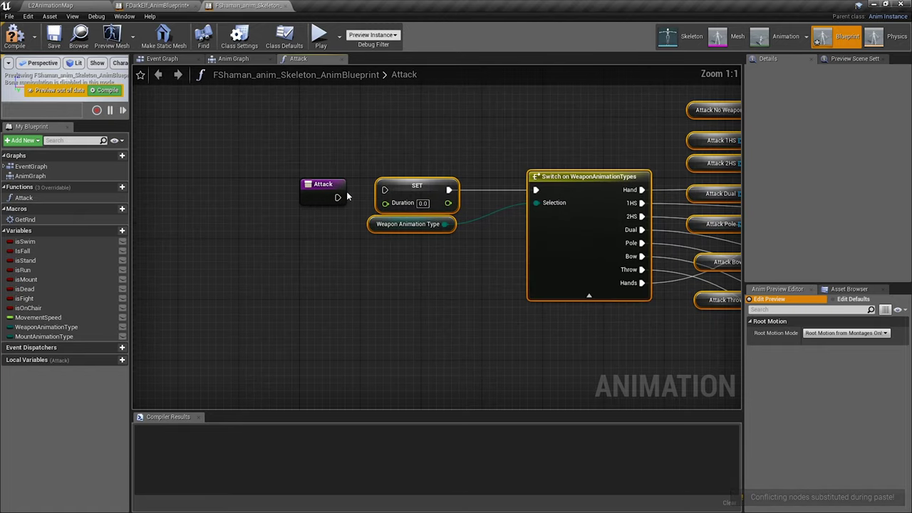
{"action": "scroll", "coordinate": [290, 246], "scroll_direction": "up", "scroll_amount": 1}
{"action": "left_click_drag", "start_coordinate": [282, 245], "coordinate": [329, 237]}
{"action": "left_click", "coordinate": [156, 5]}
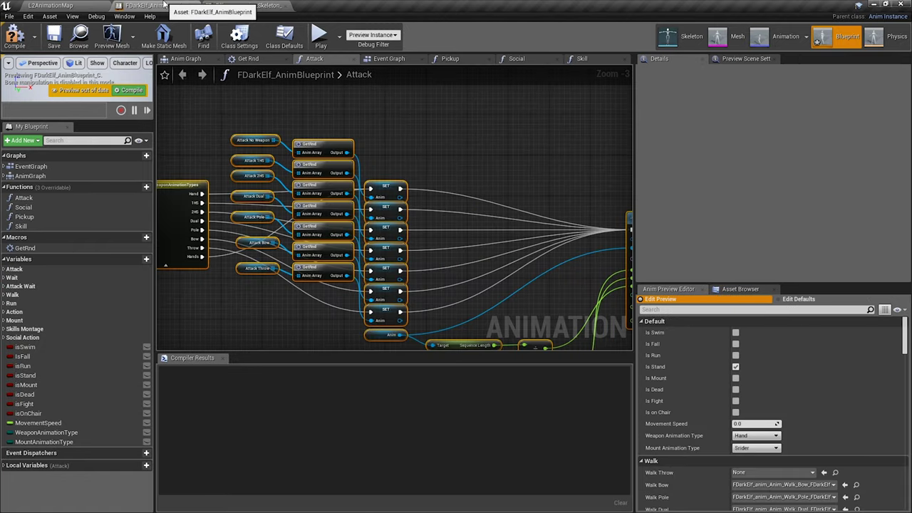
{"action": "scroll", "coordinate": [369, 227], "scroll_direction": "up", "scroll_amount": 4}
- Give the shaman's Attack function a Float input named Time
{"action": "left_click", "coordinate": [248, 5]}
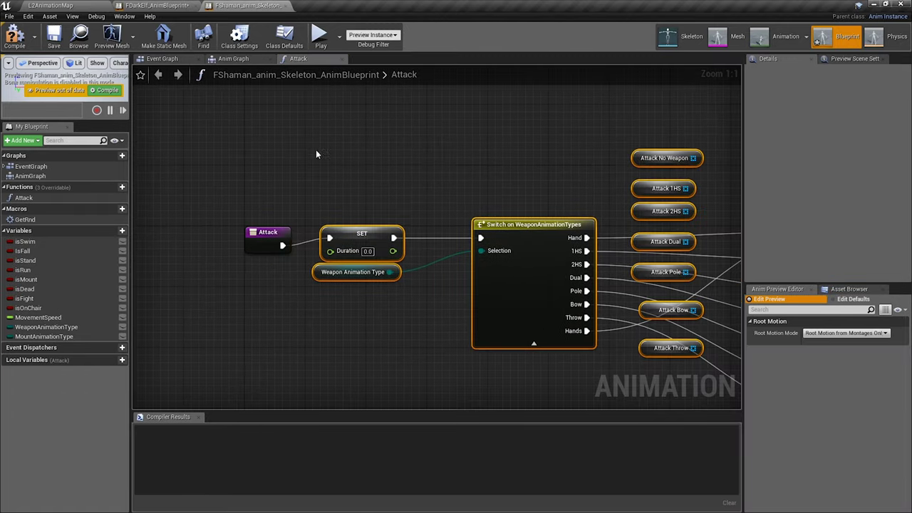
{"action": "left_click", "coordinate": [897, 176]}
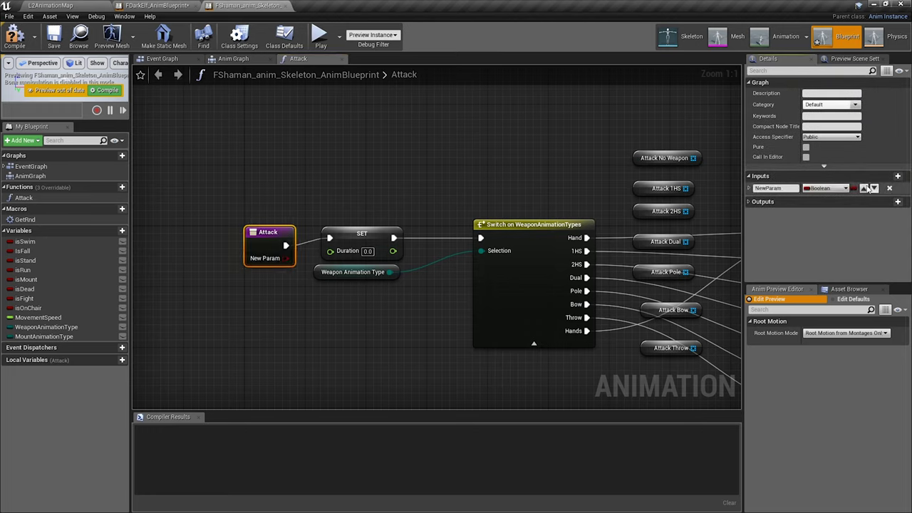
{"action": "type", "text": "Time"}
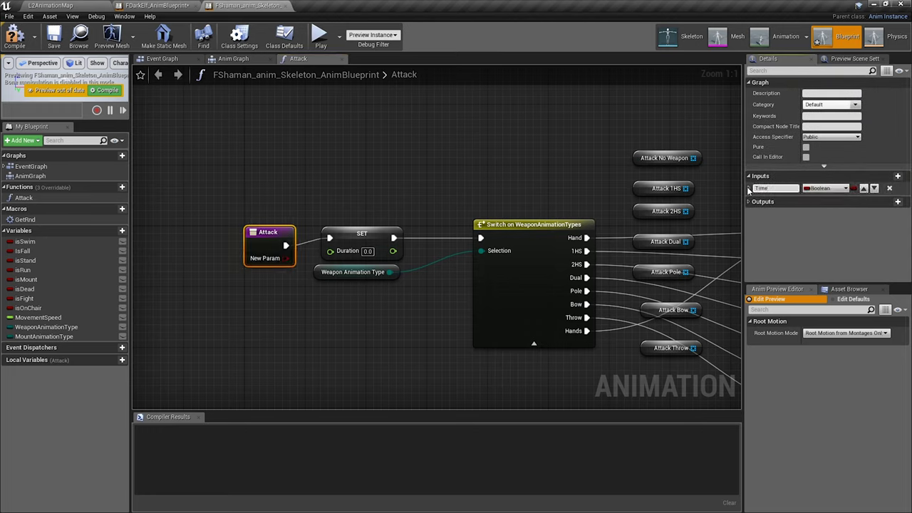
{"action": "left_click", "coordinate": [835, 188]}
{"action": "left_click", "coordinate": [733, 240]}
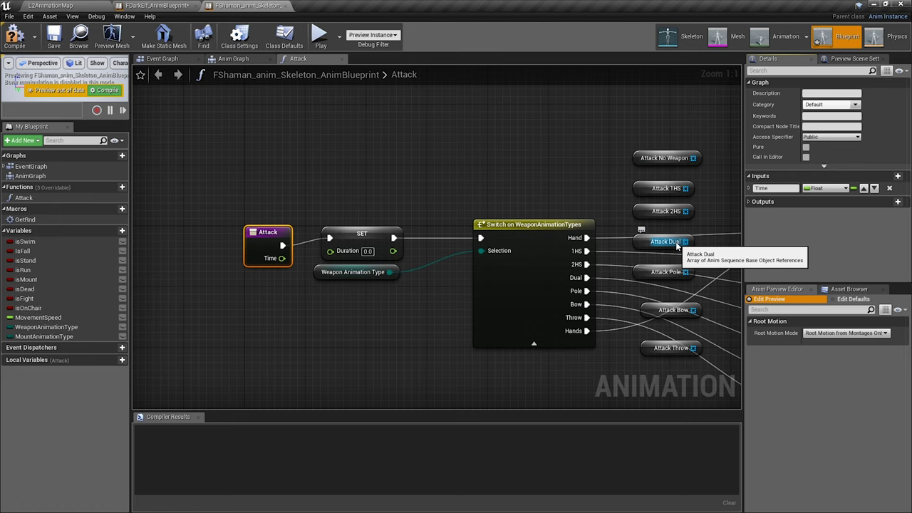
- Convert the Duration variable node into a local variable of Attack
{"action": "right_click_drag", "start_coordinate": [478, 267], "coordinate": [395, 234]}
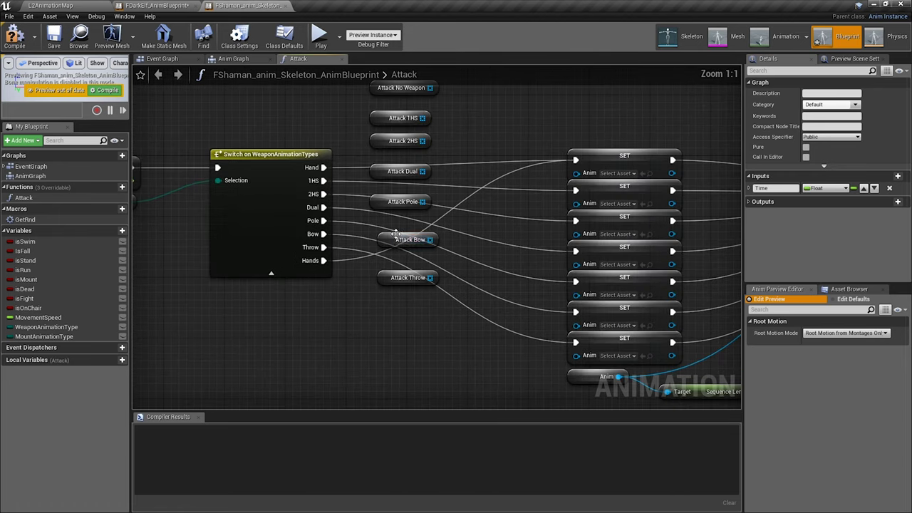
{"action": "left_click", "coordinate": [399, 238]}
{"action": "left_click", "coordinate": [407, 277]}
{"action": "scroll", "coordinate": [407, 277], "scroll_direction": "down", "scroll_amount": 3}
{"action": "right_click_drag", "start_coordinate": [408, 277], "coordinate": [280, 332]}
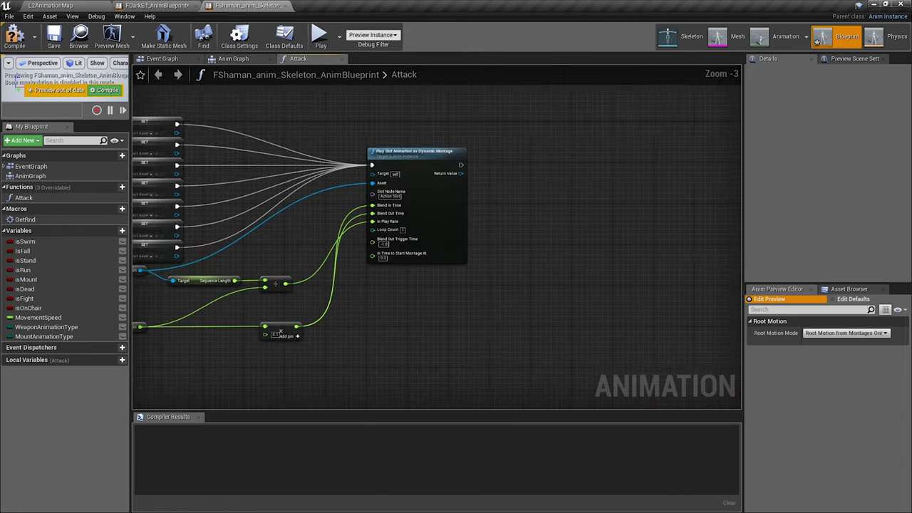
{"action": "scroll", "coordinate": [377, 214], "scroll_direction": "up", "scroll_amount": 2}
{"action": "right_click", "coordinate": [385, 313]}
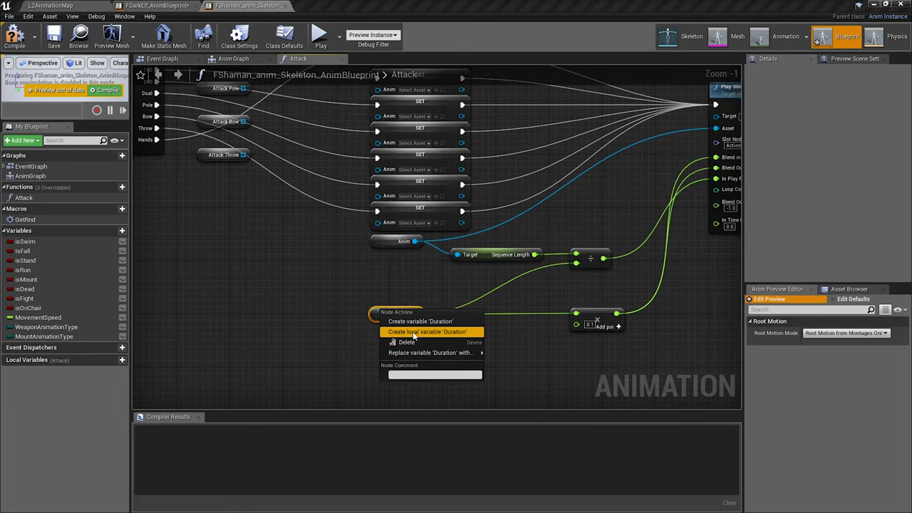
{"action": "left_click", "coordinate": [414, 332]}
- Convert Anim into a local variable too and confirm both appear under local variables
{"action": "right_click", "coordinate": [391, 242]}
{"action": "left_click", "coordinate": [410, 260]}
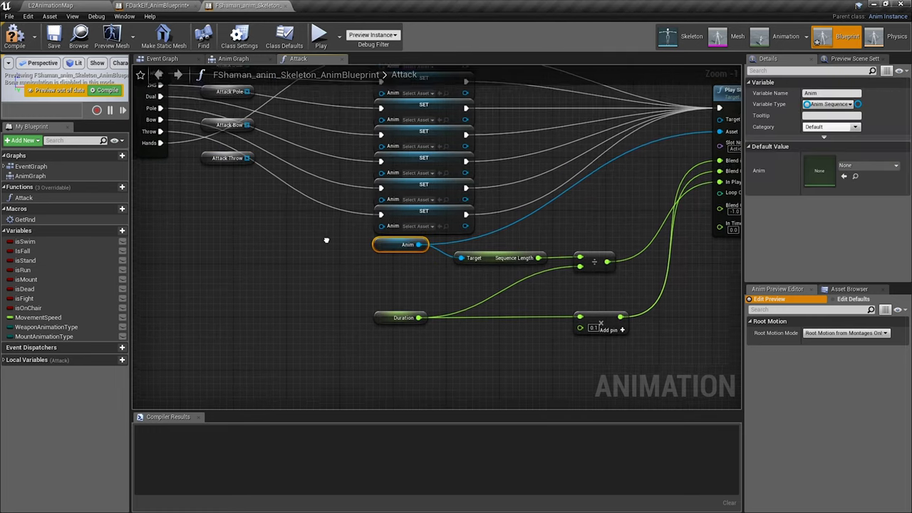
{"action": "left_click", "coordinate": [4, 360]}
{"action": "right_click_drag", "start_coordinate": [330, 202], "coordinate": [437, 319]}
{"action": "scroll", "coordinate": [485, 184], "scroll_direction": "up", "scroll_amount": 1}
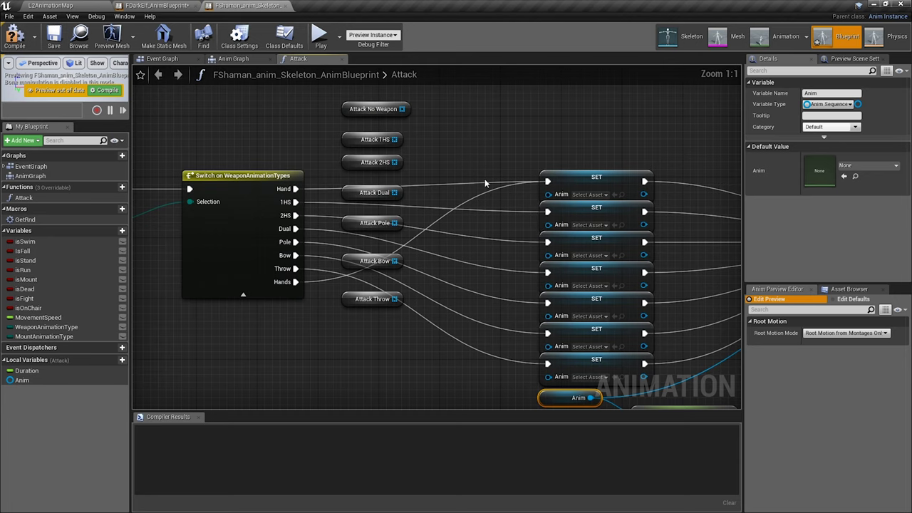
{"action": "right_click_drag", "start_coordinate": [484, 184], "coordinate": [476, 224]}
- Add a GetRnd node fed by Attack No Weapon, its output driving the first SET's Anim
{"action": "right_click", "coordinate": [460, 163]}
{"action": "type", "text": "get"}
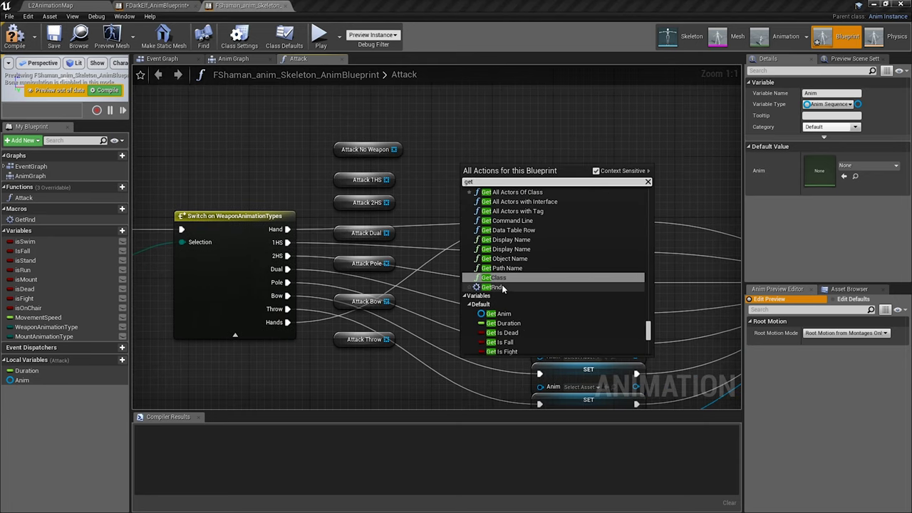
{"action": "left_click", "coordinate": [494, 287]}
{"action": "left_click_drag", "start_coordinate": [396, 149], "coordinate": [433, 168]}
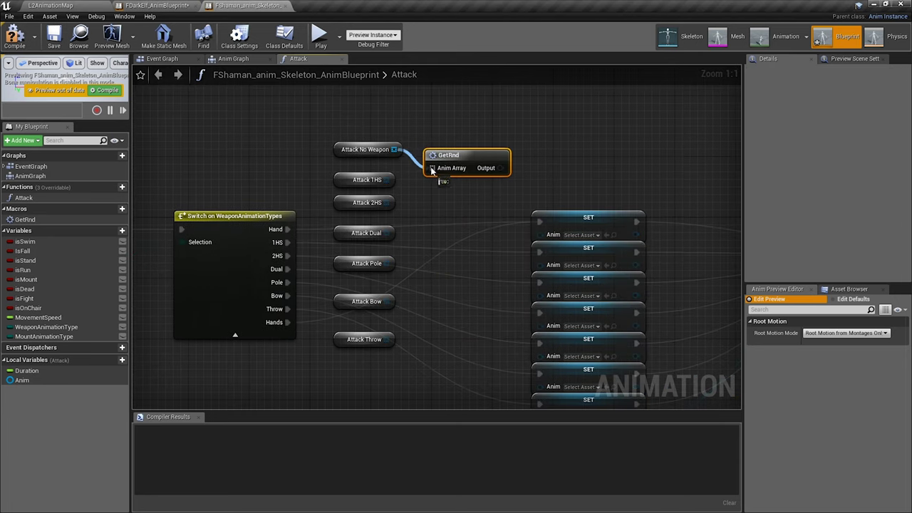
{"action": "left_click_drag", "start_coordinate": [507, 166], "coordinate": [514, 167]}
{"action": "right_click_drag", "start_coordinate": [514, 167], "coordinate": [462, 140]}
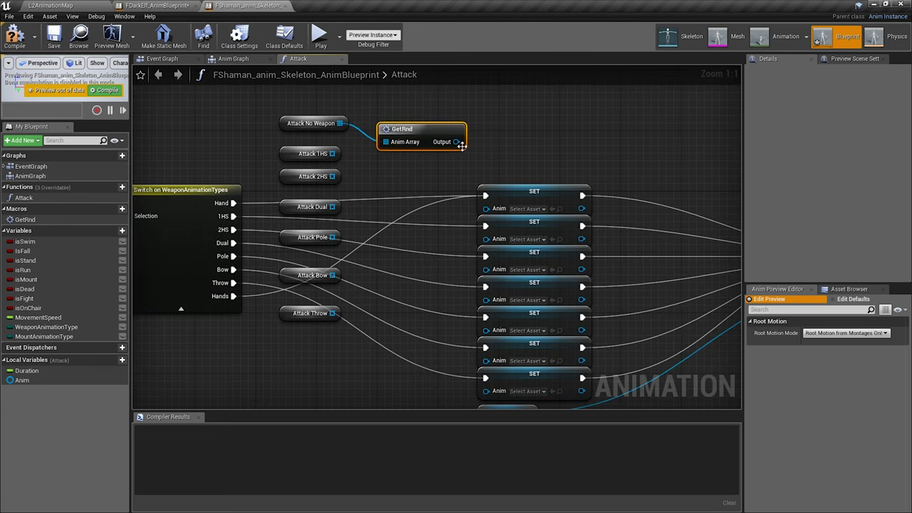
{"action": "left_click_drag", "start_coordinate": [455, 142], "coordinate": [485, 208]}
- Duplicate GetRnd for Attack 1HS, Attack 2HS and Attack Dual, each wired into its SET Anim
{"action": "key", "text": "ctrl+c"}
{"action": "key", "text": "ctrl+v"}
{"action": "mouse_move", "coordinate": [418, 174]}
{"action": "left_mouse_down"}
{"action": "mouse_move", "coordinate": [395, 157]}
{"action": "mouse_move", "coordinate": [403, 168]}
{"action": "left_mouse_up"}
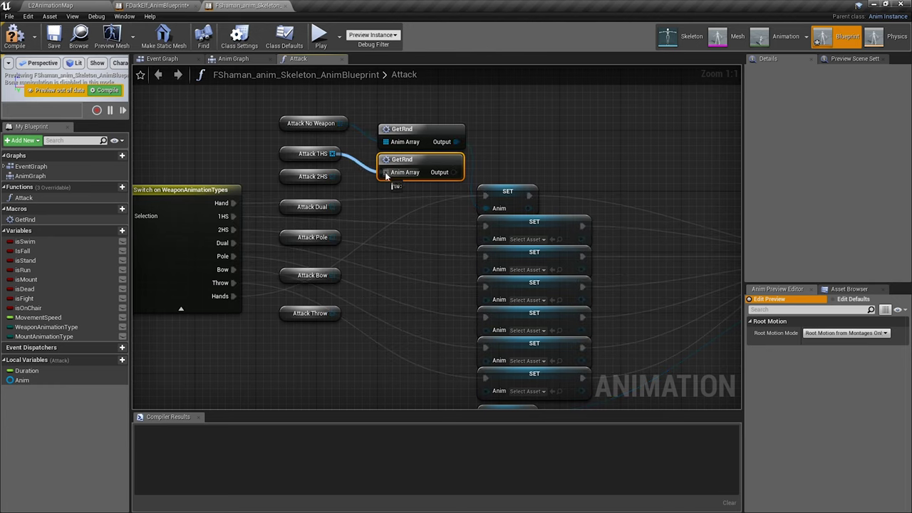
{"action": "left_click_drag", "start_coordinate": [332, 153], "coordinate": [385, 172]}
{"action": "right_click_drag", "start_coordinate": [428, 204], "coordinate": [453, 160]}
{"action": "left_click_drag", "start_coordinate": [452, 156], "coordinate": [478, 223]}
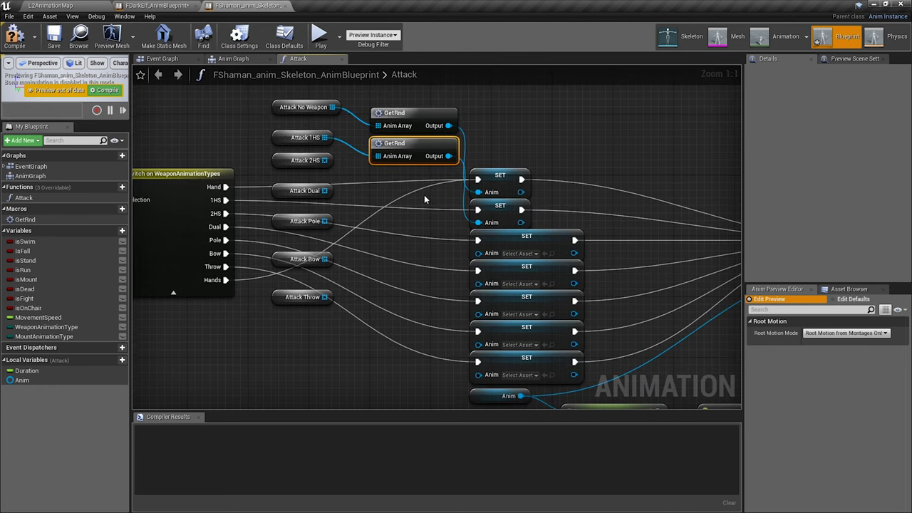
{"action": "key", "text": "ctrl+c"}
{"action": "key", "text": "ctrl+v"}
{"action": "mouse_move", "coordinate": [410, 191]}
{"action": "left_mouse_down"}
{"action": "mouse_move", "coordinate": [366, 170]}
{"action": "mouse_move", "coordinate": [378, 186]}
{"action": "left_mouse_up"}
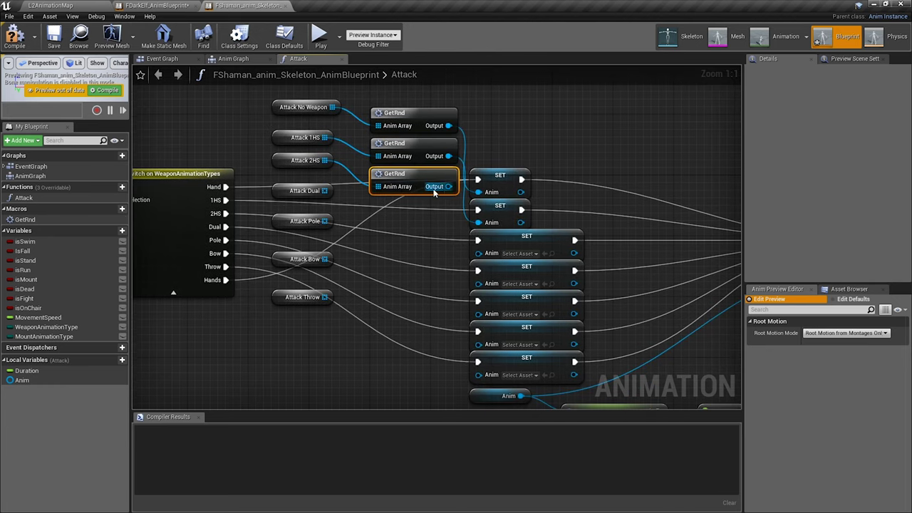
{"action": "mouse_move", "coordinate": [446, 186]}
{"action": "left_mouse_down"}
{"action": "mouse_move", "coordinate": [478, 253]}
{"action": "mouse_move", "coordinate": [394, 205]}
{"action": "left_mouse_up"}
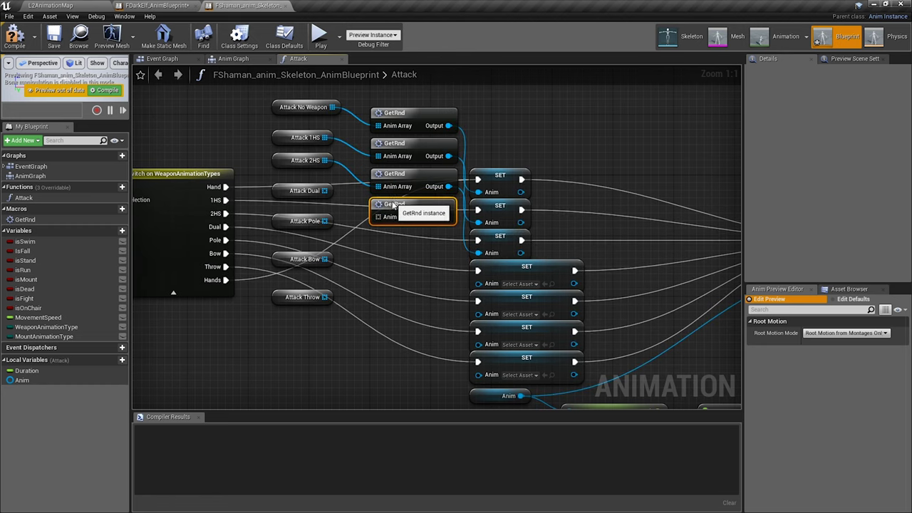
{"action": "left_click_drag", "start_coordinate": [324, 191], "coordinate": [378, 217]}
{"action": "left_click_drag", "start_coordinate": [446, 217], "coordinate": [478, 283]}
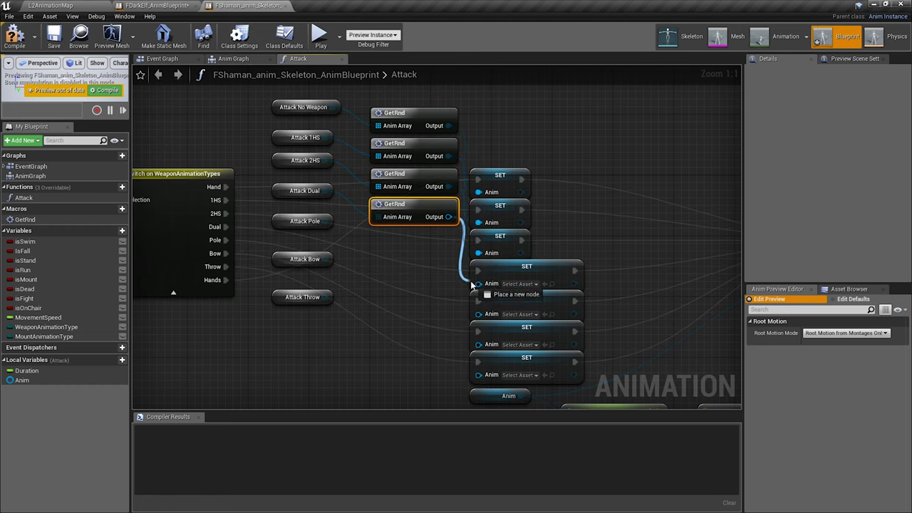
- Route Attack Pole, Attack Bow and Attack Throw through their own GetRnd nodes, then compile
{"action": "left_click_drag", "start_coordinate": [433, 247], "coordinate": [394, 235]}
{"action": "left_click_drag", "start_coordinate": [324, 221], "coordinate": [378, 247]}
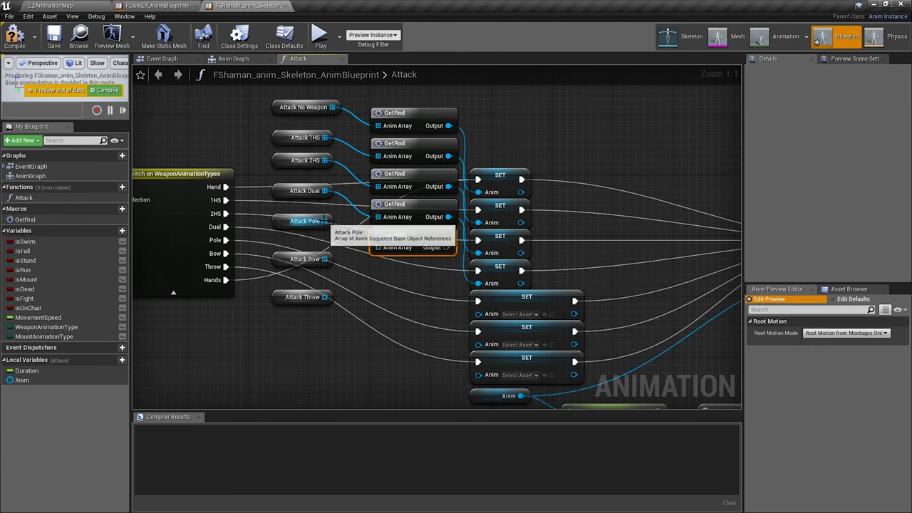
{"action": "mouse_move", "coordinate": [448, 247]}
{"action": "left_mouse_down"}
{"action": "mouse_move", "coordinate": [478, 313]}
{"action": "mouse_move", "coordinate": [375, 265]}
{"action": "mouse_move", "coordinate": [378, 277]}
{"action": "left_mouse_up"}
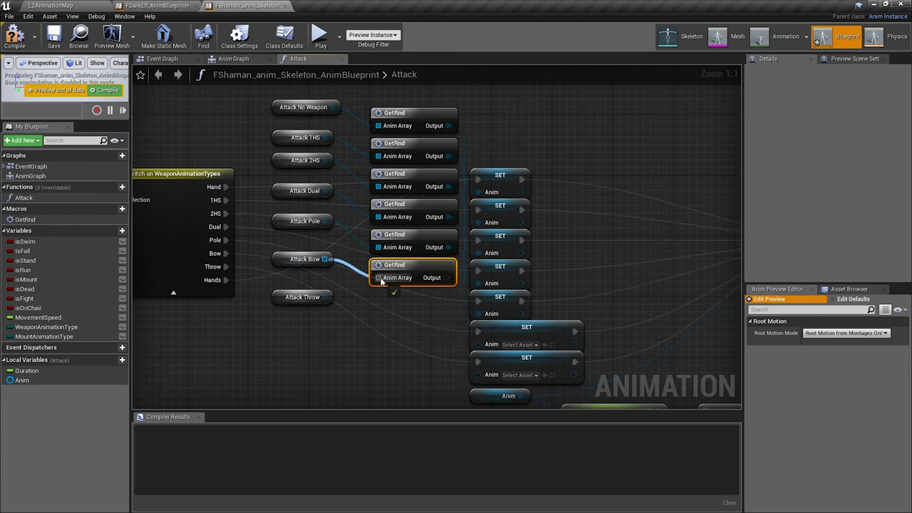
{"action": "mouse_move", "coordinate": [448, 278]}
{"action": "left_mouse_down"}
{"action": "mouse_move", "coordinate": [478, 344]}
{"action": "mouse_move", "coordinate": [387, 296]}
{"action": "left_mouse_up"}
{"action": "key", "text": "ctrl+v"}
{"action": "left_click_drag", "start_coordinate": [324, 297], "coordinate": [378, 307]}
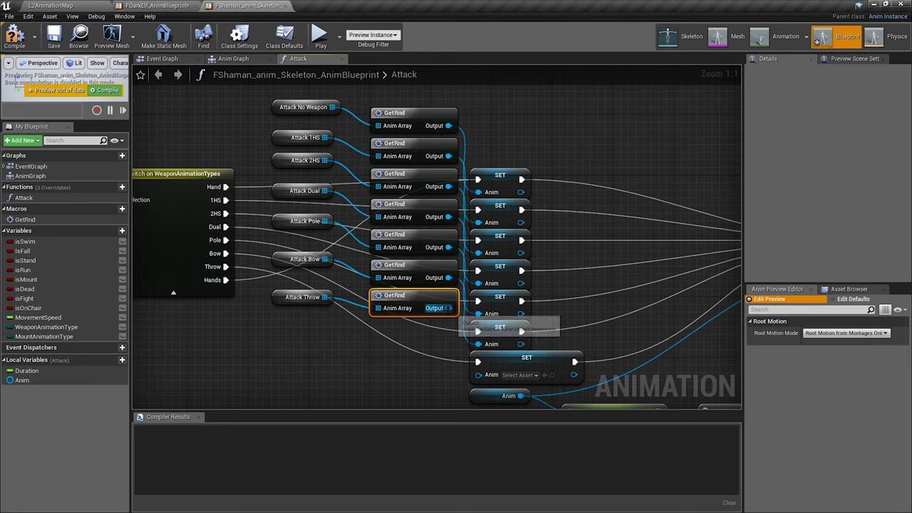
{"action": "left_click_drag", "start_coordinate": [448, 308], "coordinate": [477, 379]}
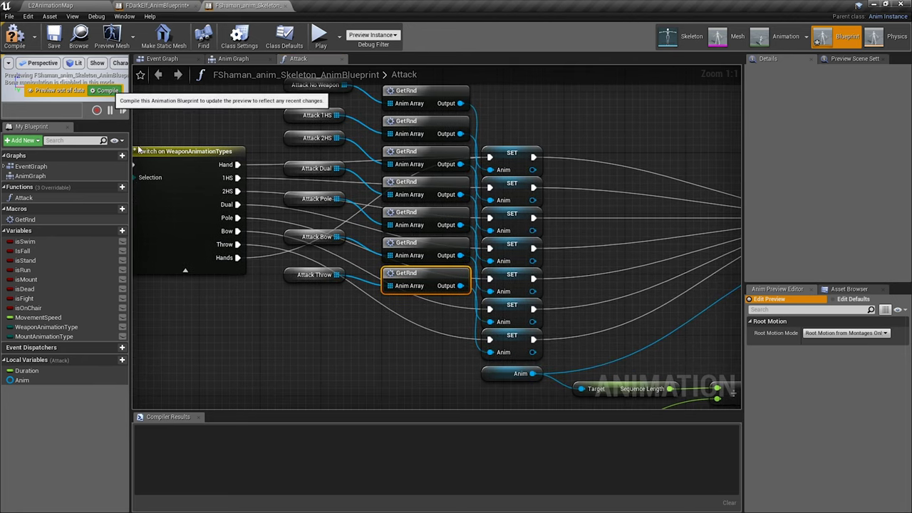
{"action": "left_click", "coordinate": [105, 90]}
- Create the missing variables Attack_NoWeapon, Attack_1HS, Attack_2HS and Attack_Dual from their error nodes
{"action": "right_click_drag", "start_coordinate": [406, 274], "coordinate": [449, 353]}
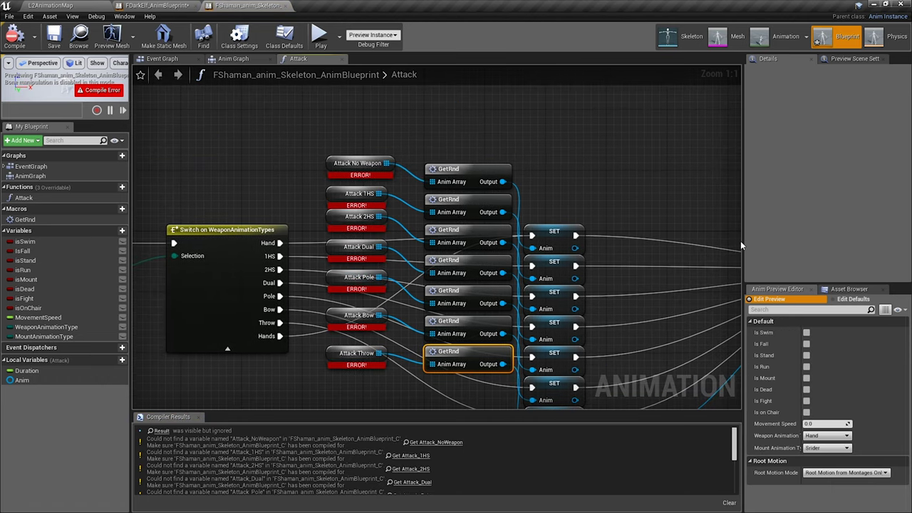
{"action": "left_click_drag", "start_coordinate": [743, 243], "coordinate": [769, 242]}
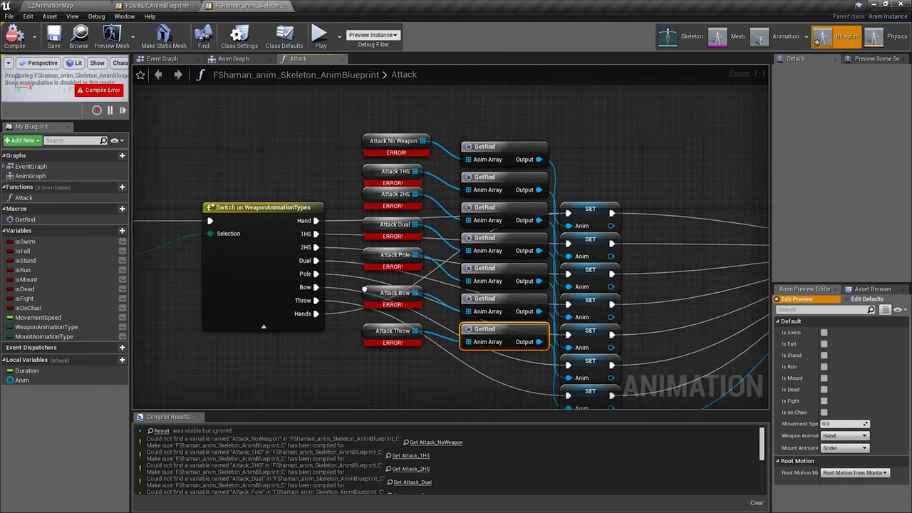
{"action": "right_click_drag", "start_coordinate": [314, 327], "coordinate": [408, 292]}
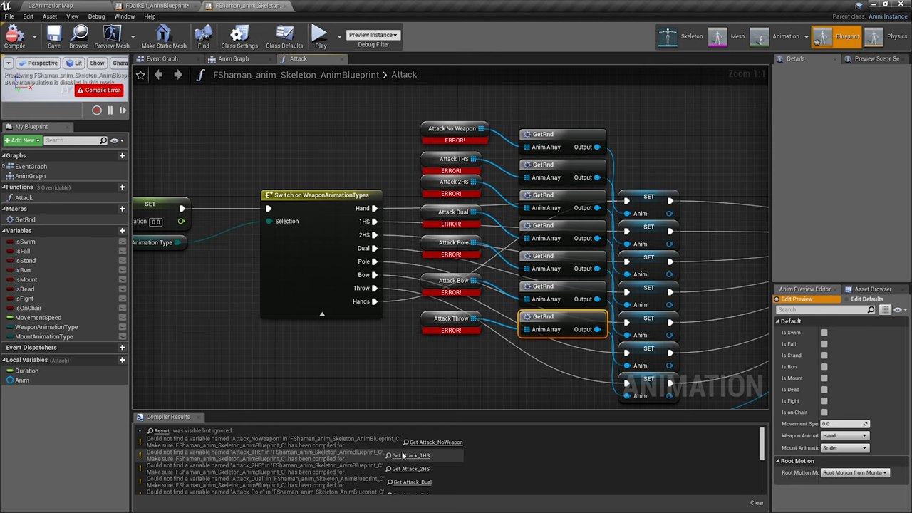
{"action": "right_click_drag", "start_coordinate": [457, 280], "coordinate": [457, 287]}
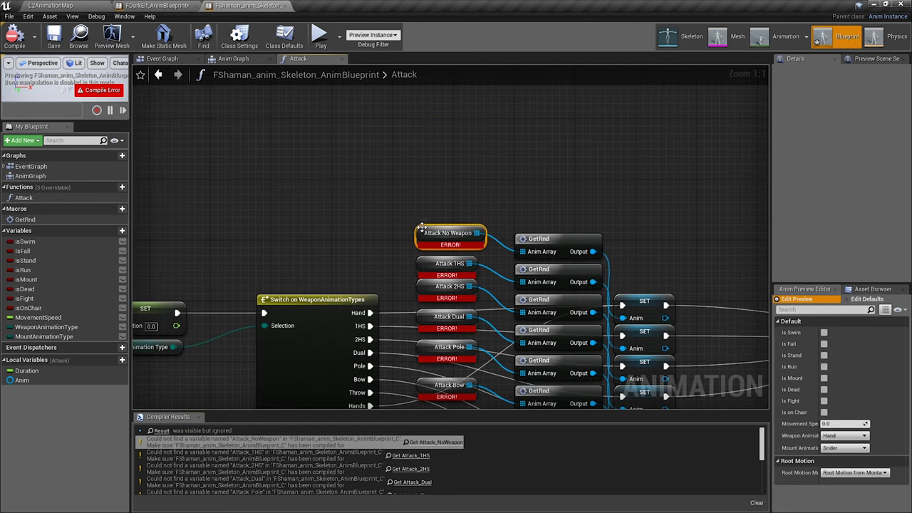
{"action": "right_click", "coordinate": [423, 232]}
{"action": "left_click", "coordinate": [463, 240]}
{"action": "right_click", "coordinate": [425, 262]}
{"action": "left_click", "coordinate": [444, 273]}
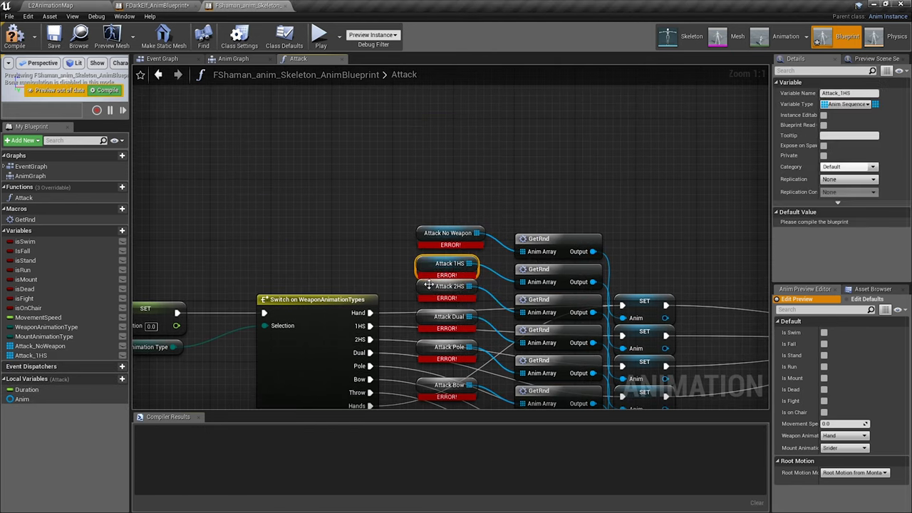
{"action": "right_click", "coordinate": [426, 286]}
{"action": "left_click", "coordinate": [445, 296]}
{"action": "right_click", "coordinate": [418, 321]}
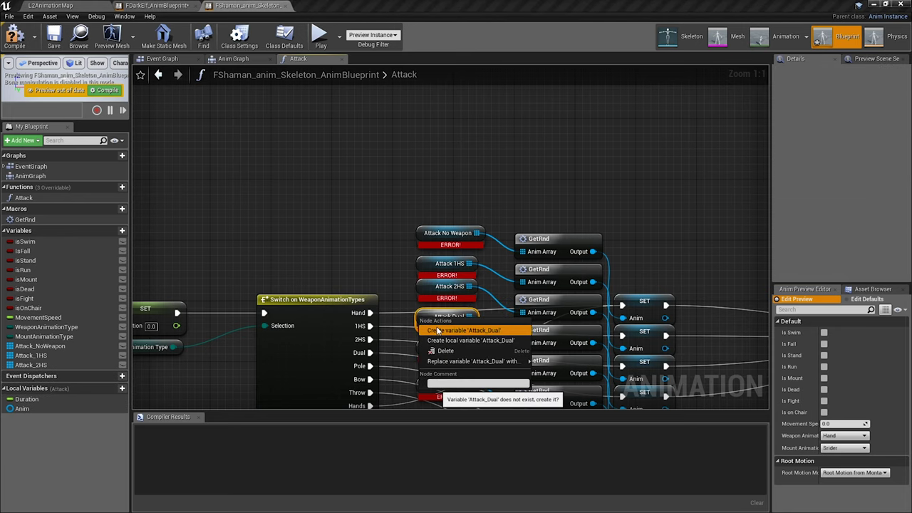
{"action": "left_click", "coordinate": [437, 334]}
- Create the remaining variables Attack_Pole, Attack_Bow and Attack_Throw
{"action": "right_click_drag", "start_coordinate": [427, 349], "coordinate": [413, 264]}
{"action": "right_click", "coordinate": [409, 262]}
{"action": "left_click", "coordinate": [427, 273]}
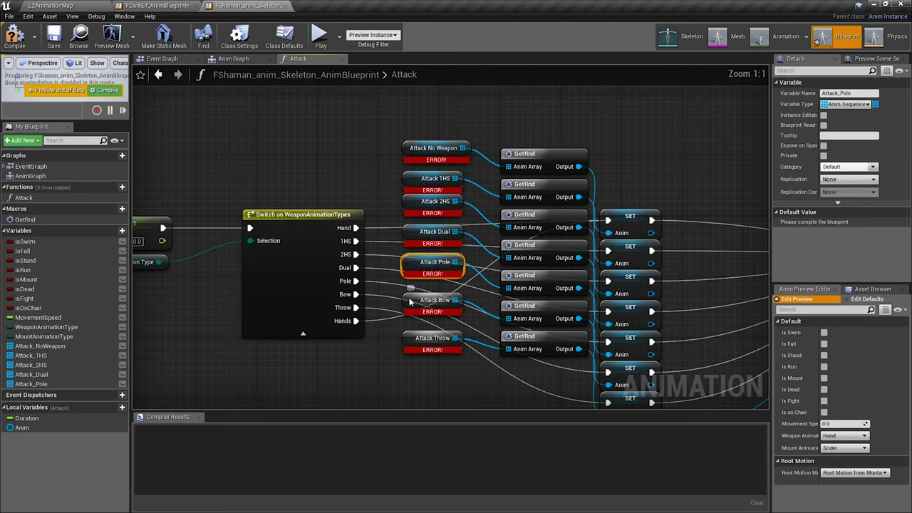
{"action": "right_click", "coordinate": [410, 302]}
{"action": "left_click", "coordinate": [427, 313]}
{"action": "right_click", "coordinate": [412, 339]}
{"action": "left_click", "coordinate": [430, 350]}
- Compile FShaman successfully, review the Attack graph, and move to the FDarkElf blueprint
{"action": "scroll", "coordinate": [438, 321], "scroll_direction": "down", "scroll_amount": 1}
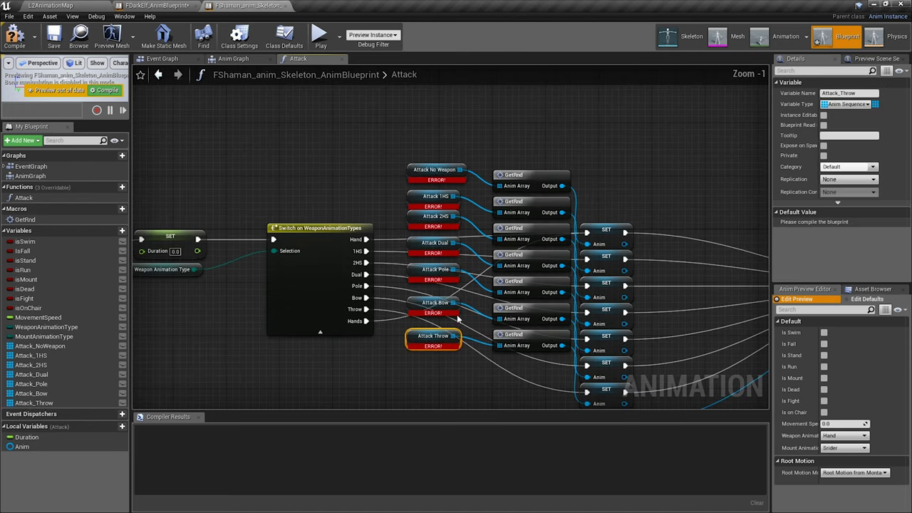
{"action": "right_click_drag", "start_coordinate": [458, 320], "coordinate": [292, 128]}
{"action": "left_click", "coordinate": [107, 90]}
{"action": "mouse_move", "coordinate": [324, 154]}
{"action": "right_mouse_down"}
{"action": "mouse_move", "coordinate": [383, 242]}
{"action": "mouse_move", "coordinate": [123, 131]}
{"action": "right_mouse_up"}
{"action": "right_click_drag", "start_coordinate": [110, 175], "coordinate": [230, 241]}
{"action": "right_click_drag", "start_coordinate": [142, 114], "coordinate": [266, 144]}
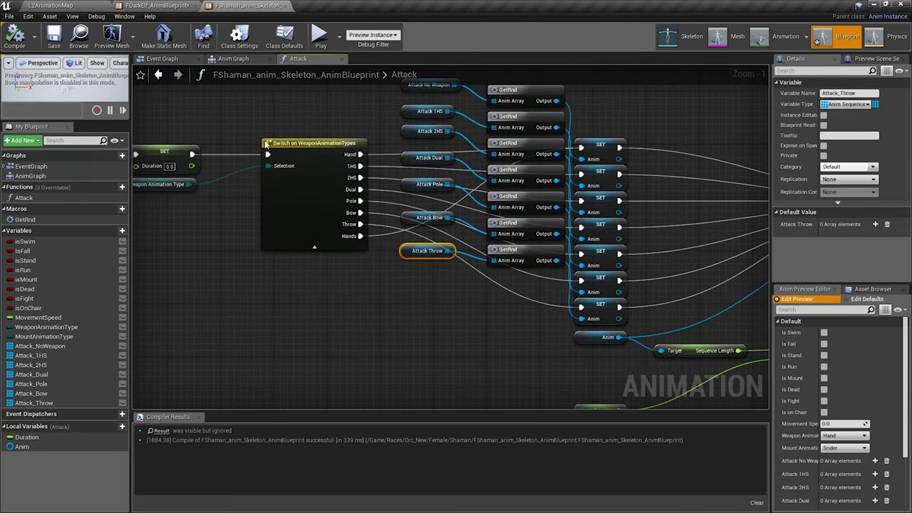
{"action": "left_click", "coordinate": [167, 6]}
- Open DarkElf's Social function graph and select all its nodes
{"action": "left_click", "coordinate": [6, 467]}
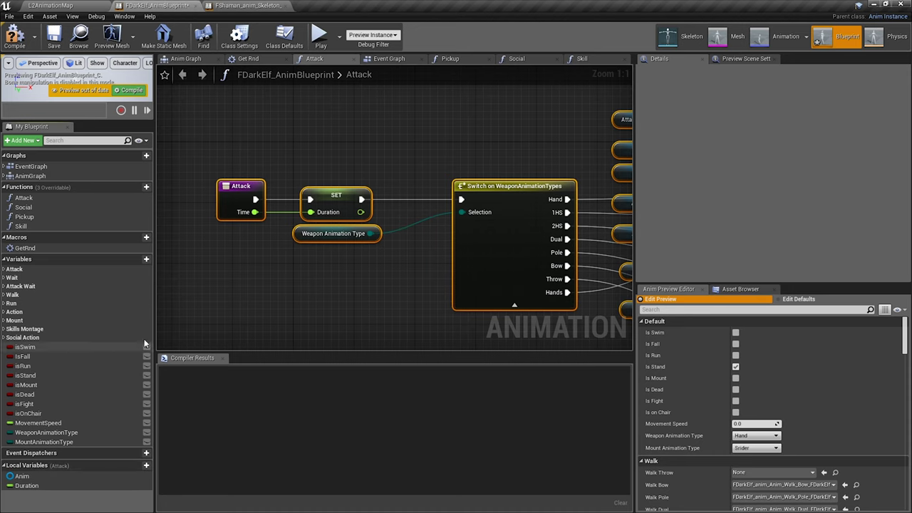
{"action": "key", "text": "ctrl+Tab"}
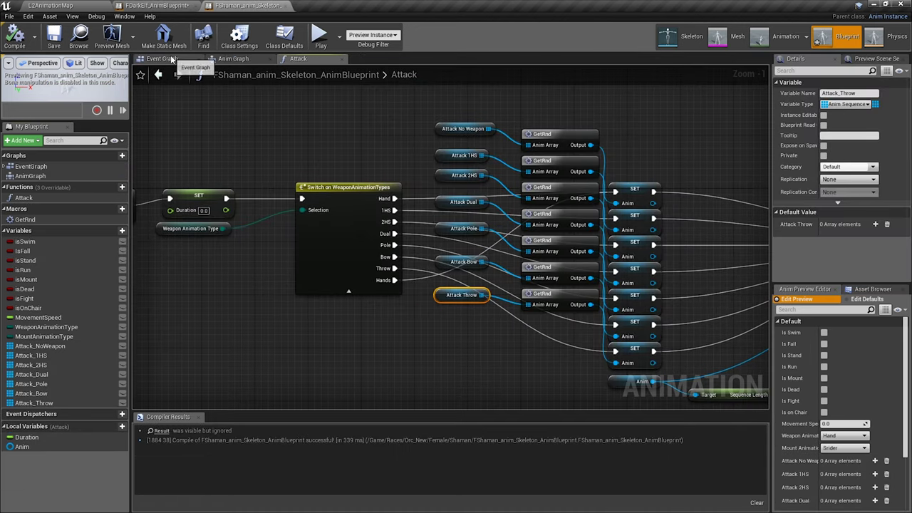
{"action": "left_click", "coordinate": [171, 60]}
{"action": "key", "text": "ctrl+Tab"}
{"action": "double_click", "coordinate": [132, 206]}
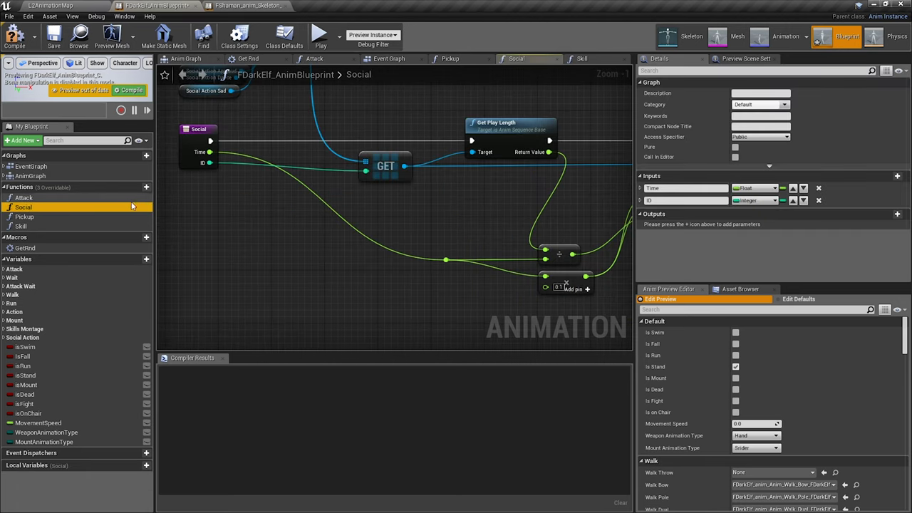
{"action": "left_click", "coordinate": [278, 94]}
{"action": "key", "text": "ctrl+a"}
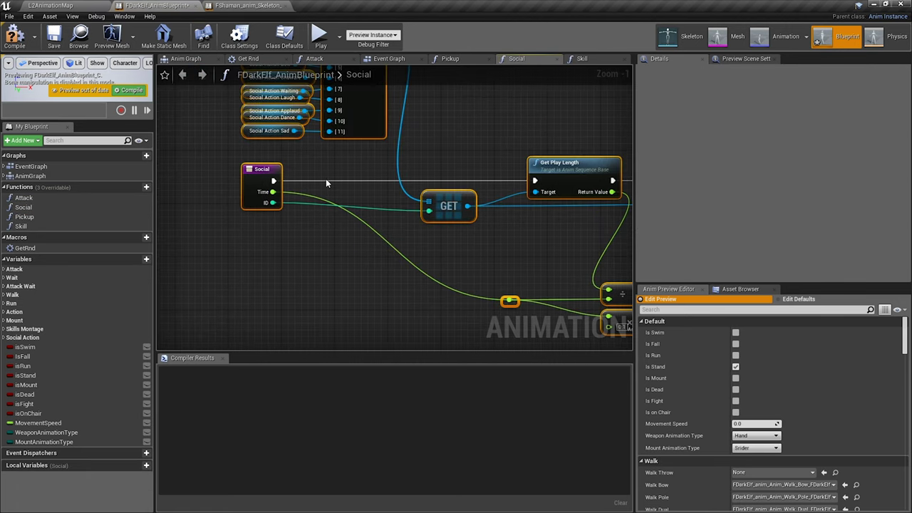
- Create a new function named Social in FShaman and paste the DarkElf Social nodes into it
{"action": "left_click", "coordinate": [244, 5]}
{"action": "left_click", "coordinate": [125, 189]}
{"action": "type", "text": "Social"}
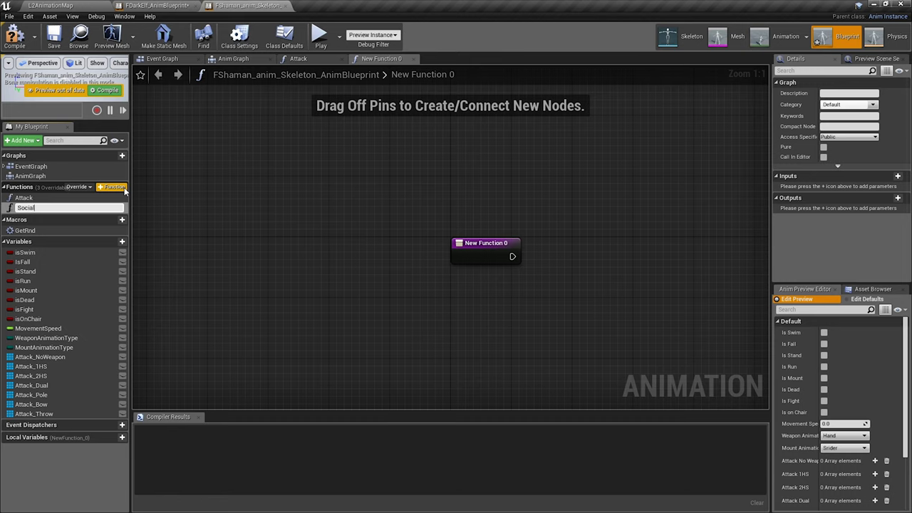
{"action": "key", "text": "Return"}
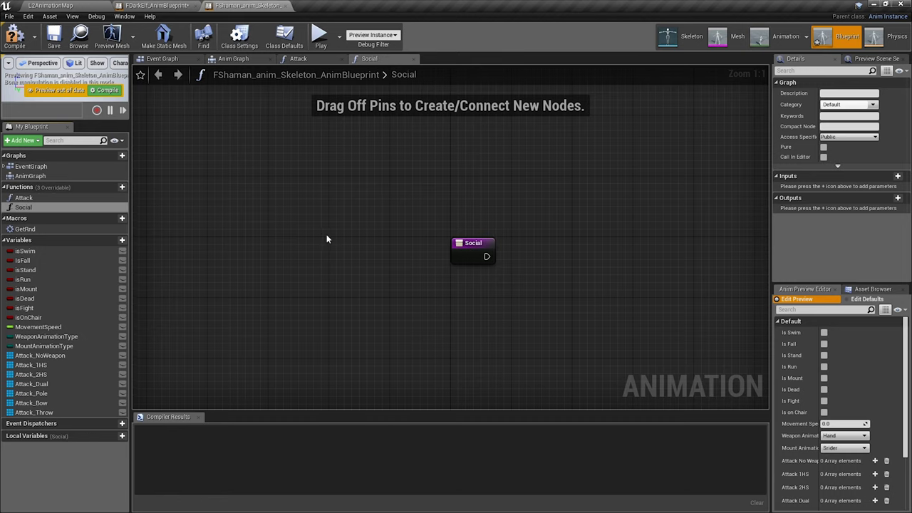
{"action": "right_click_drag", "start_coordinate": [326, 238], "coordinate": [387, 226]}
{"action": "key", "text": "ctrl+v"}
- Compare against DarkElf's wired Social graph, then select FShaman's Social entry node
{"action": "scroll", "coordinate": [389, 162], "scroll_direction": "down", "scroll_amount": 3}
{"action": "scroll", "coordinate": [389, 163], "scroll_direction": "up", "scroll_amount": 1}
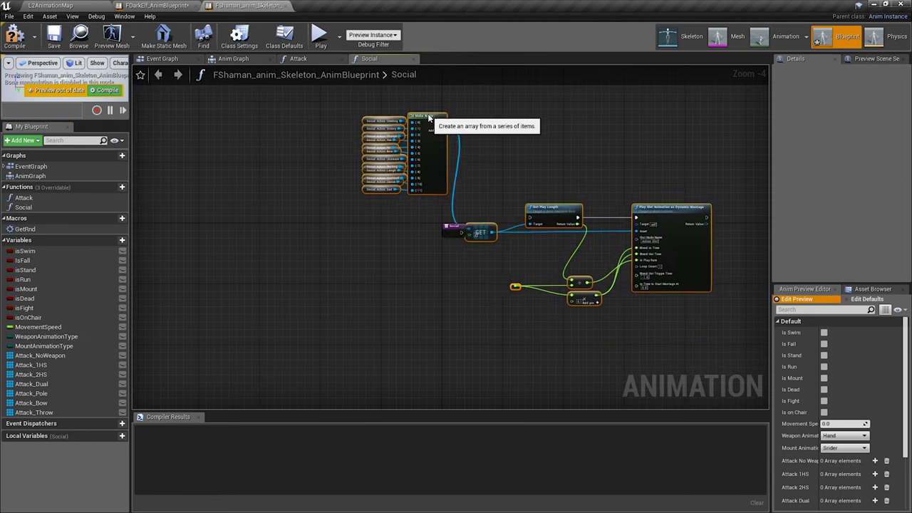
{"action": "scroll", "coordinate": [485, 245], "scroll_direction": "up", "scroll_amount": 2}
{"action": "scroll", "coordinate": [513, 197], "scroll_direction": "up", "scroll_amount": 1}
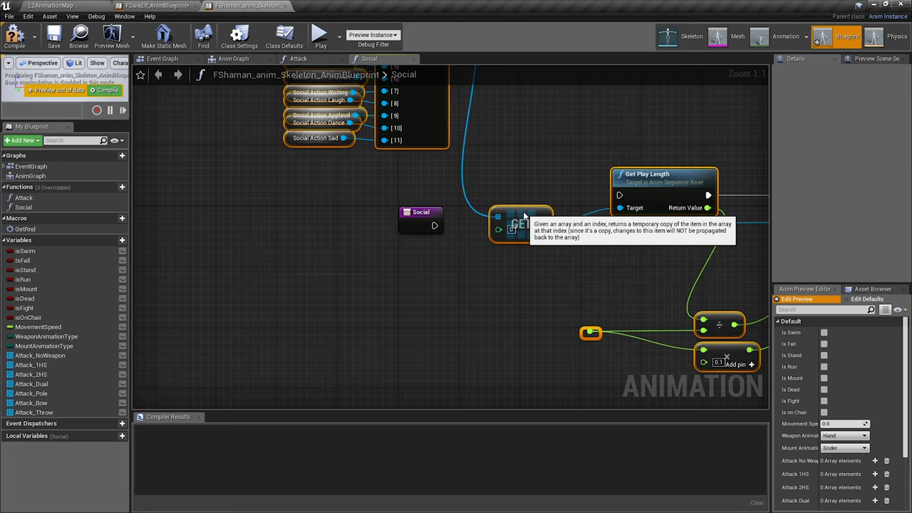
{"action": "left_click", "coordinate": [153, 5]}
{"action": "left_click", "coordinate": [253, 7]}
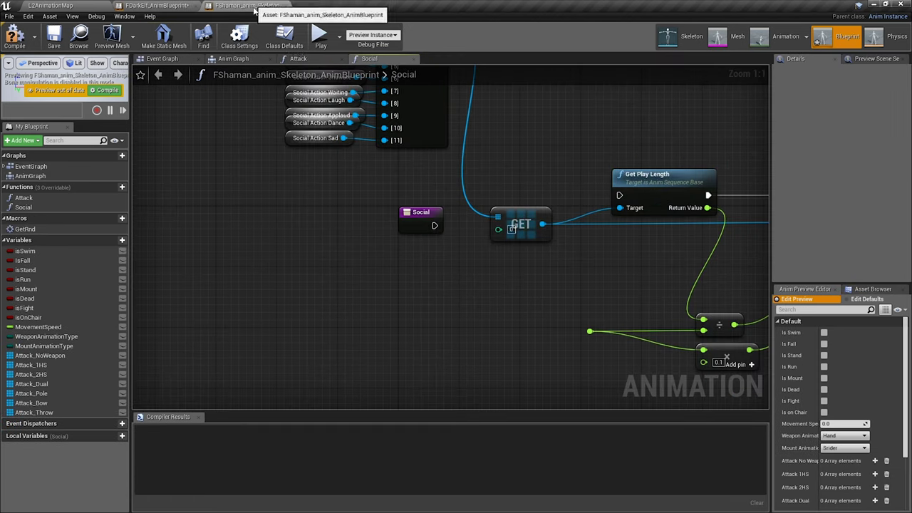
{"action": "left_click", "coordinate": [429, 212]}
{"action": "right_click_drag", "start_coordinate": [564, 194], "coordinate": [496, 213]}
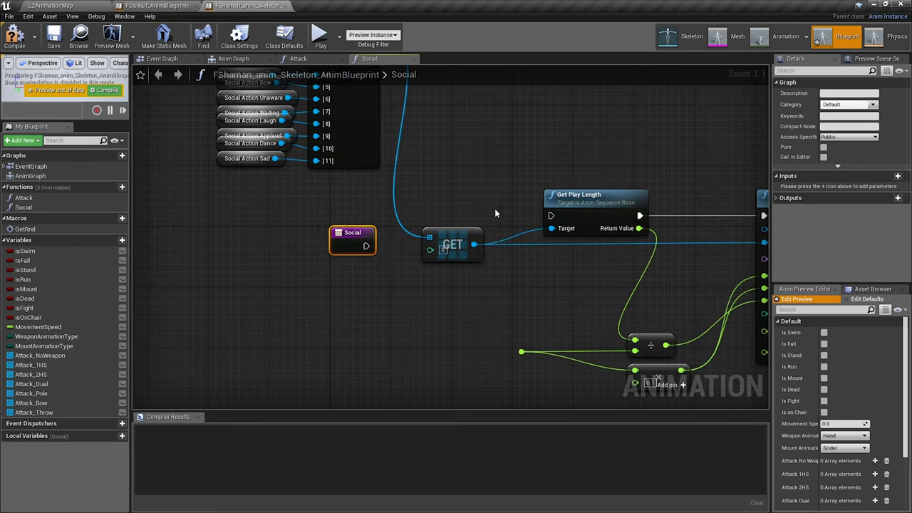
- Give the Social function inputs Time (Float) and Type (Integer)
{"action": "left_click", "coordinate": [897, 176]}
{"action": "type", "text": "Time"}
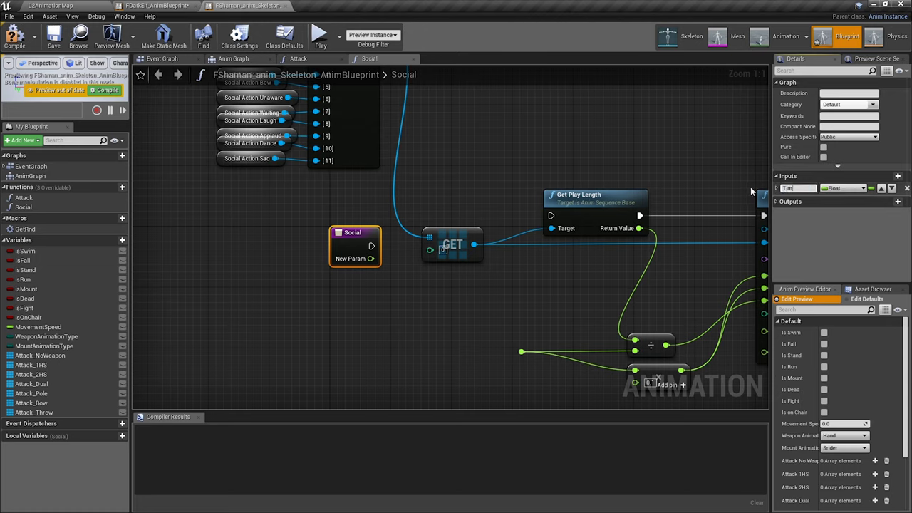
{"action": "key", "text": "Return"}
{"action": "left_click", "coordinate": [897, 176]}
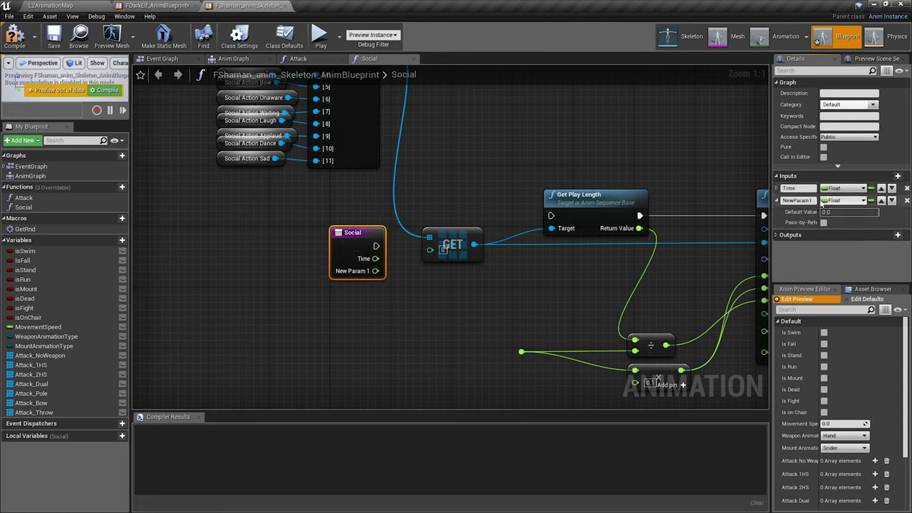
{"action": "type", "text": "Type"}
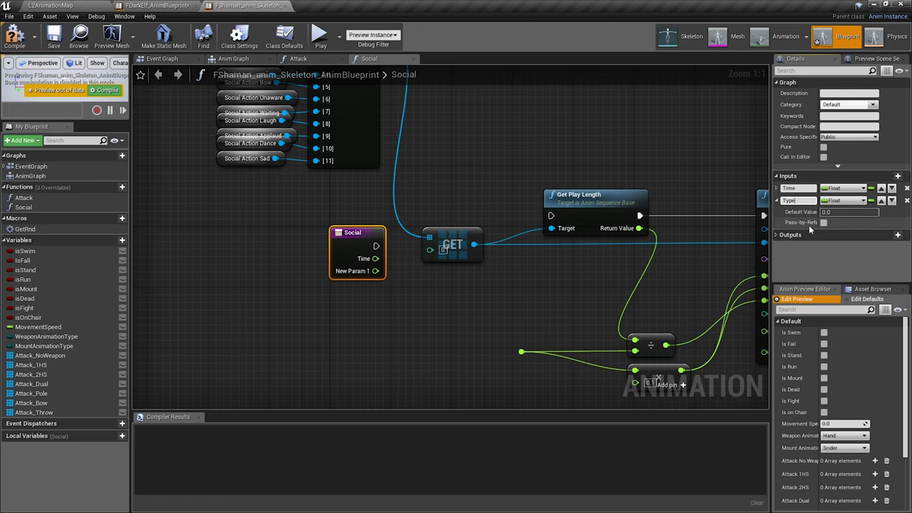
{"action": "key", "text": "Return"}
{"action": "left_click", "coordinate": [844, 200]}
{"action": "left_click", "coordinate": [744, 245]}
{"action": "right_click_drag", "start_coordinate": [591, 208], "coordinate": [526, 205]}
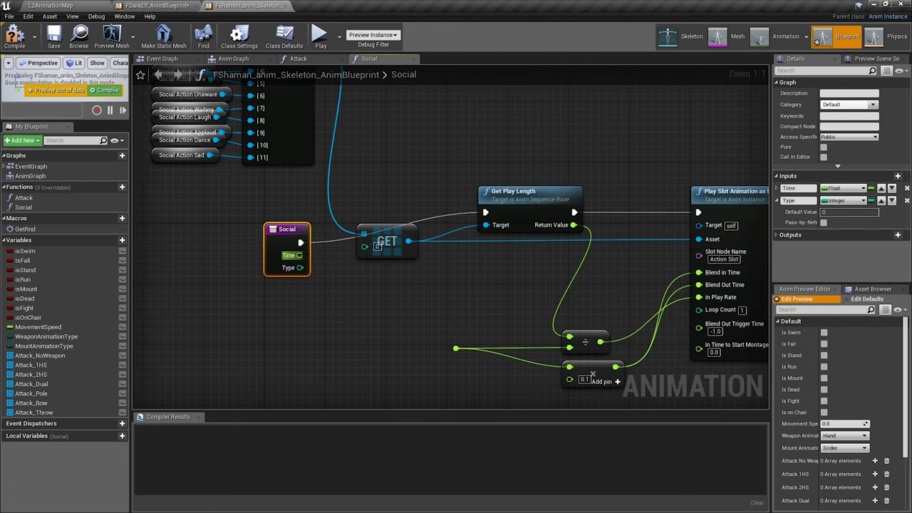
- Wire Time into the divide and lower math nodes, and Type into GET's index
{"action": "left_click_drag", "start_coordinate": [300, 255], "coordinate": [573, 349]}
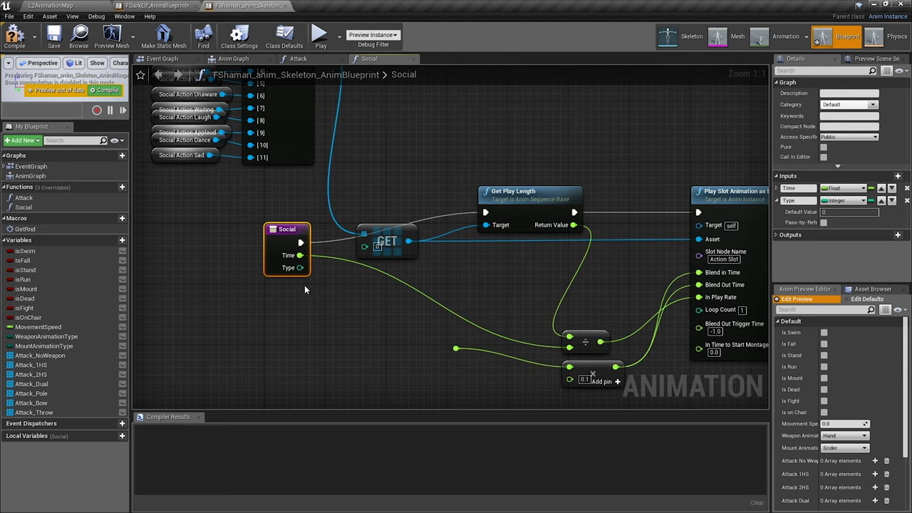
{"action": "left_click_drag", "start_coordinate": [300, 255], "coordinate": [570, 366]}
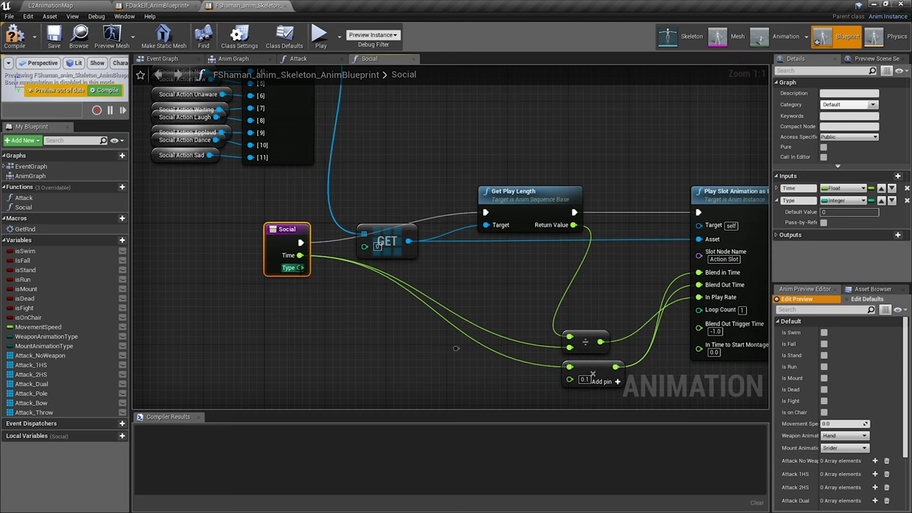
{"action": "left_click_drag", "start_coordinate": [299, 267], "coordinate": [364, 246]}
{"action": "left_click", "coordinate": [411, 328]}
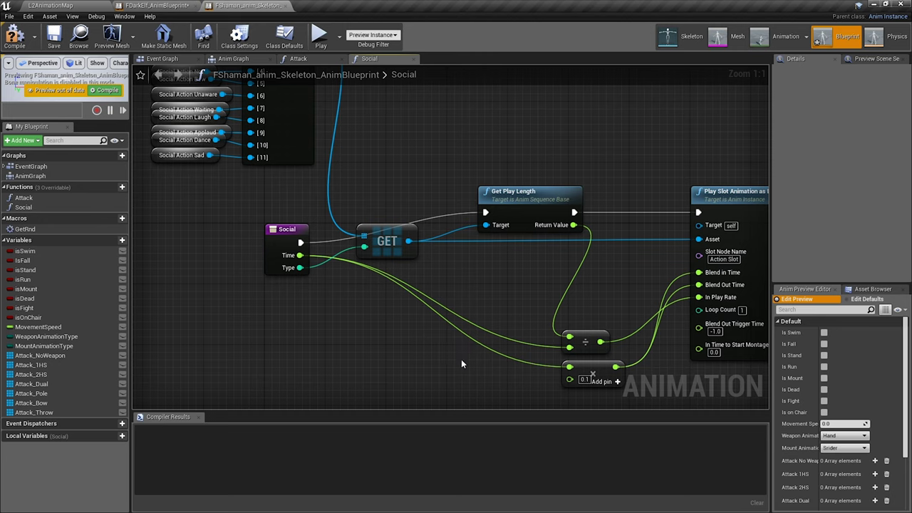
{"action": "scroll", "coordinate": [461, 363], "scroll_direction": "down", "scroll_amount": 2}
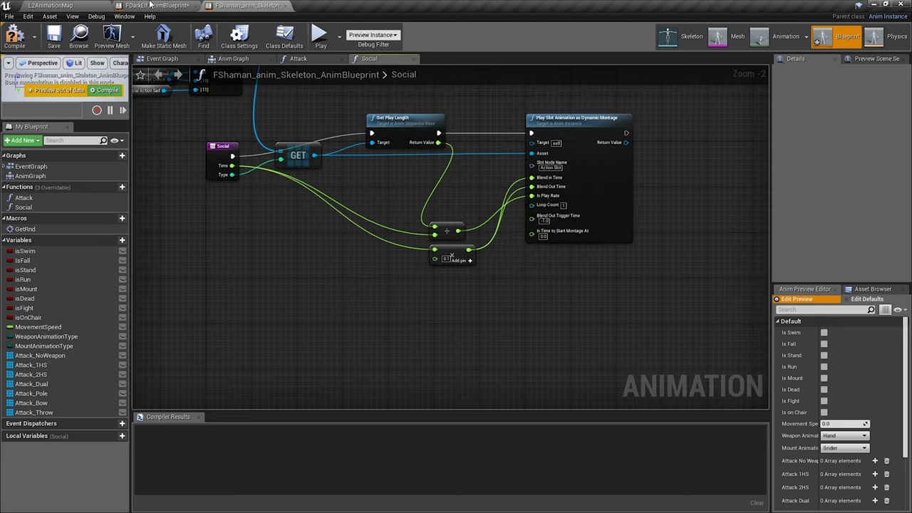
- Compile FShaman after checking FDarkElf, and jump to the Social Action Greeting error
{"action": "left_click", "coordinate": [150, 4]}
{"action": "right_click_drag", "start_coordinate": [357, 208], "coordinate": [345, 223]}
{"action": "mouse_move", "coordinate": [332, 146]}
{"action": "right_mouse_down"}
{"action": "mouse_move", "coordinate": [336, 203]}
{"action": "mouse_move", "coordinate": [424, 321]}
{"action": "right_mouse_up"}
{"action": "left_click", "coordinate": [14, 37]}
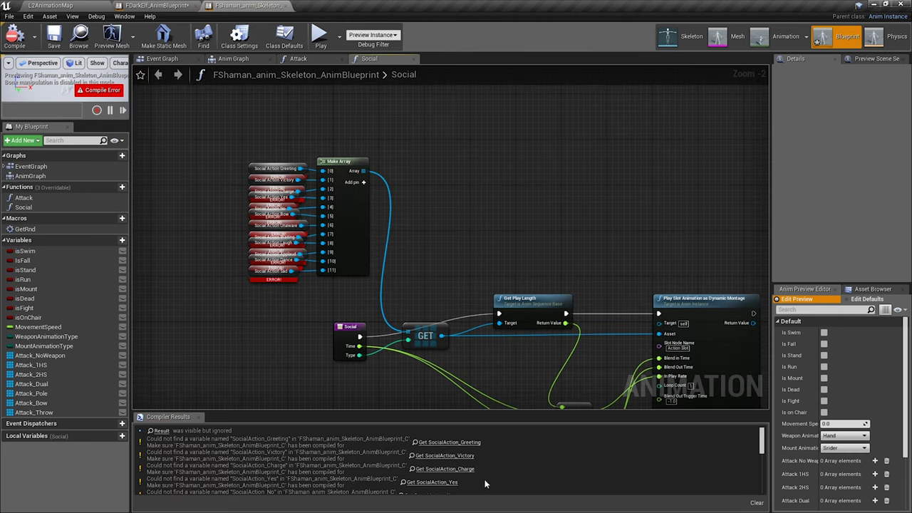
{"action": "left_click", "coordinate": [459, 442]}
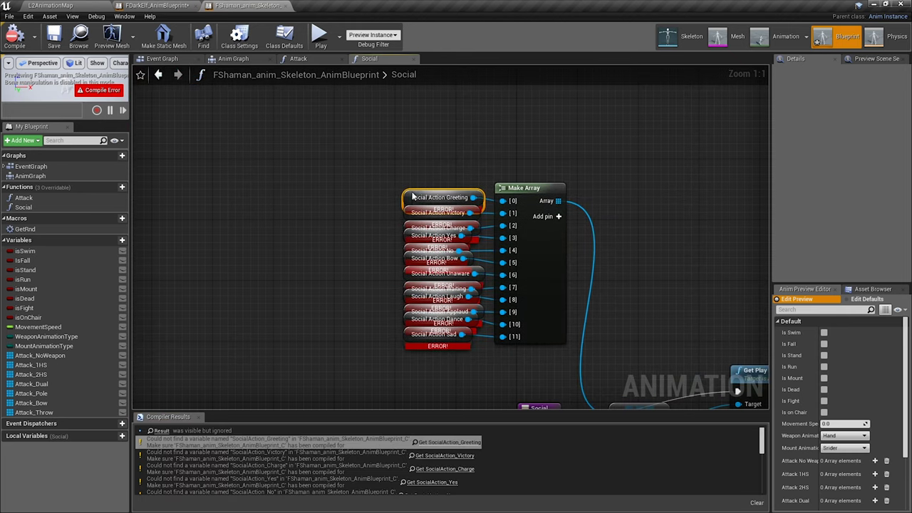
- Create the missing SocialAction variables Greeting, Victory, Yes and No
{"action": "right_click", "coordinate": [412, 197]}
{"action": "left_click", "coordinate": [456, 208]}
{"action": "right_click", "coordinate": [407, 207]}
{"action": "right_click", "coordinate": [406, 214]}
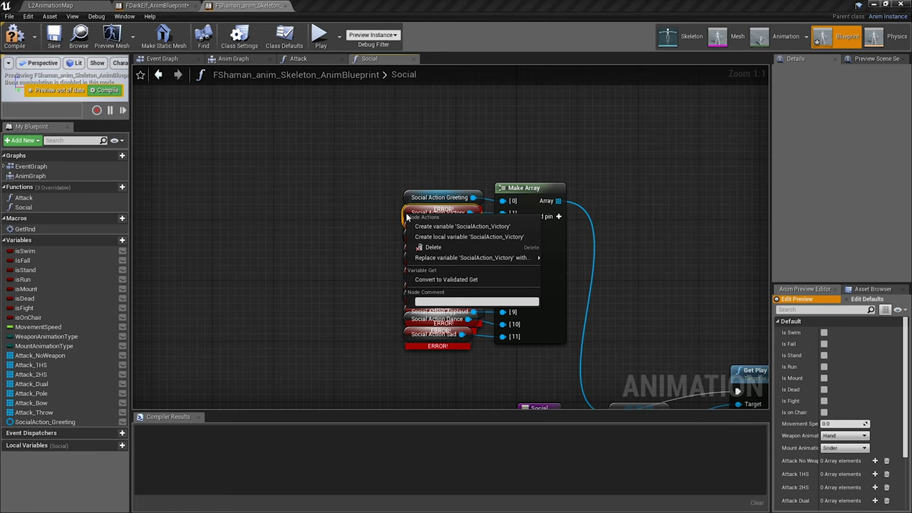
{"action": "left_click", "coordinate": [430, 226]}
{"action": "right_click", "coordinate": [409, 227]}
{"action": "key", "text": "Escape"}
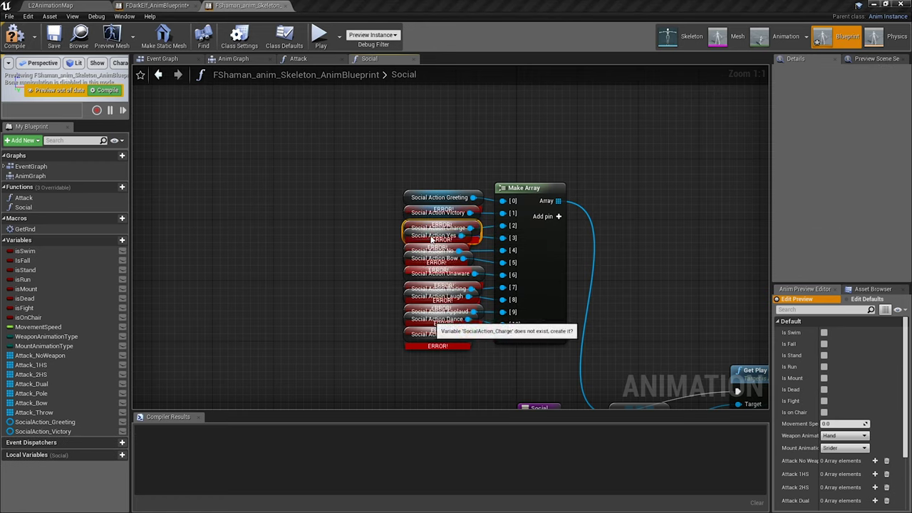
{"action": "right_click", "coordinate": [409, 236]}
{"action": "left_click", "coordinate": [434, 243]}
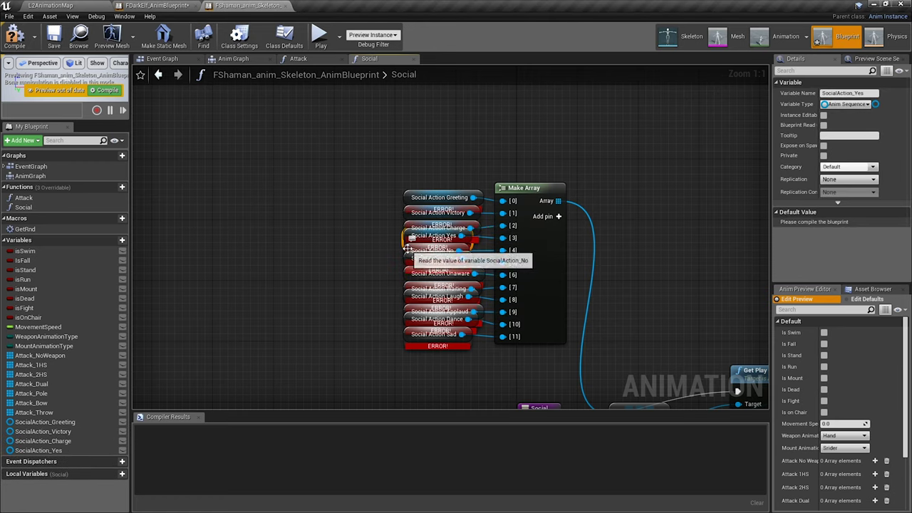
{"action": "right_click", "coordinate": [408, 250]}
{"action": "left_click", "coordinate": [433, 261]}
- Create the missing SocialAction variables Bow, Unaware, Waiting, Laugh, Applaud, Dance and Sad
{"action": "right_click", "coordinate": [410, 258]}
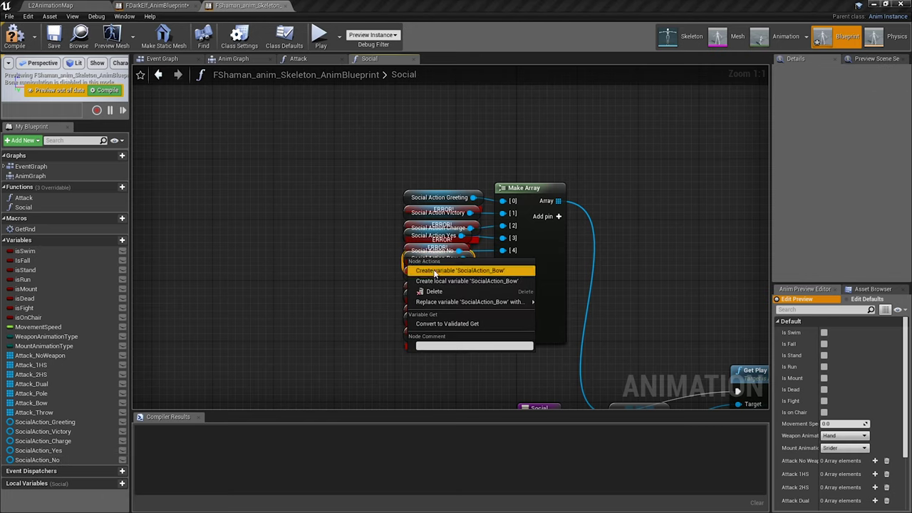
{"action": "left_click", "coordinate": [433, 271]}
{"action": "right_click", "coordinate": [410, 275]}
{"action": "left_click", "coordinate": [436, 286]}
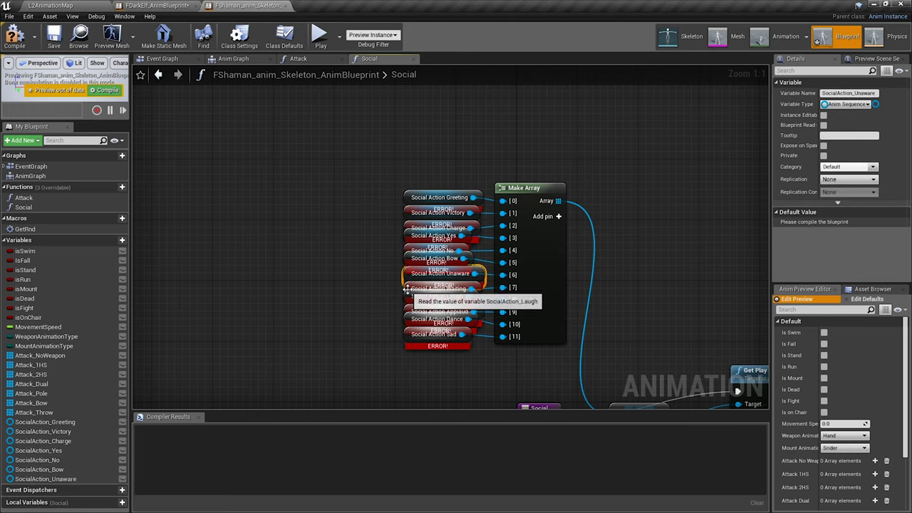
{"action": "right_click", "coordinate": [407, 287]}
{"action": "left_click", "coordinate": [433, 299]}
{"action": "right_click", "coordinate": [408, 297]}
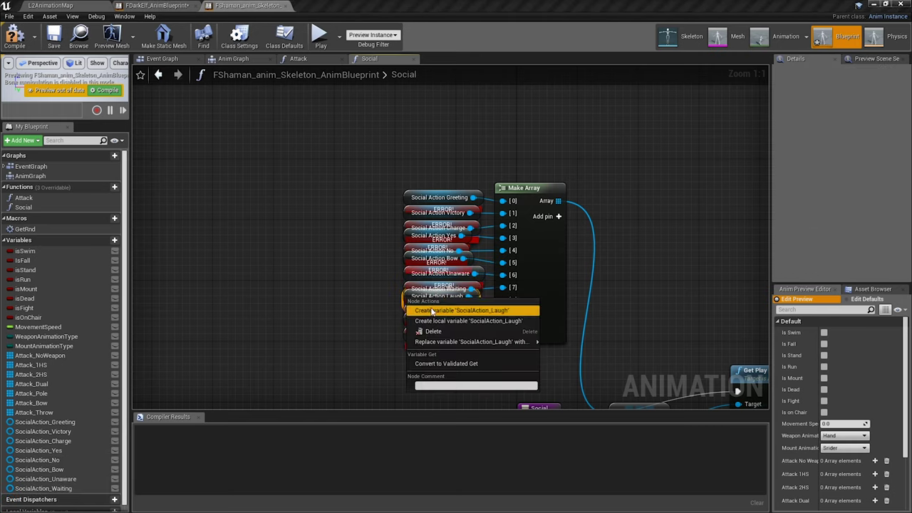
{"action": "left_click", "coordinate": [430, 311]}
{"action": "right_click", "coordinate": [408, 311]}
{"action": "left_click", "coordinate": [432, 319]}
{"action": "right_click", "coordinate": [408, 320]}
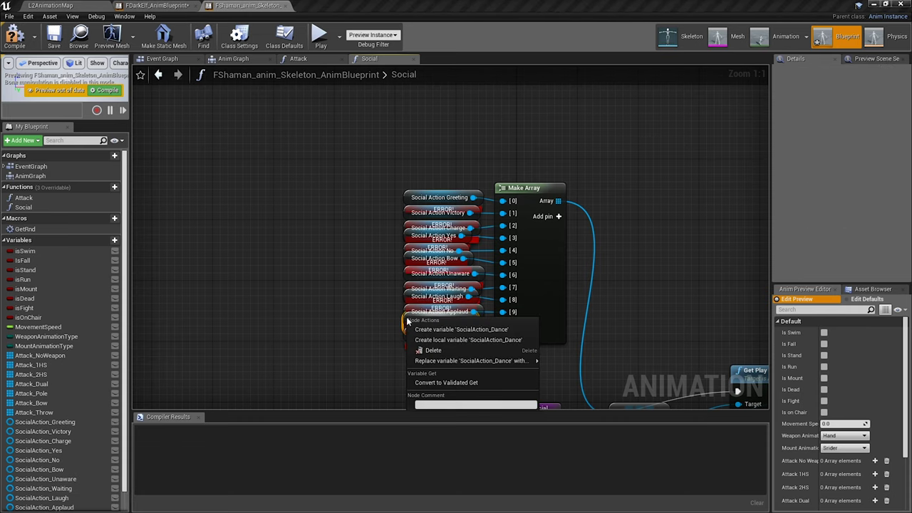
{"action": "left_click", "coordinate": [431, 329]}
{"action": "right_click", "coordinate": [407, 332]}
{"action": "left_click", "coordinate": [431, 344]}
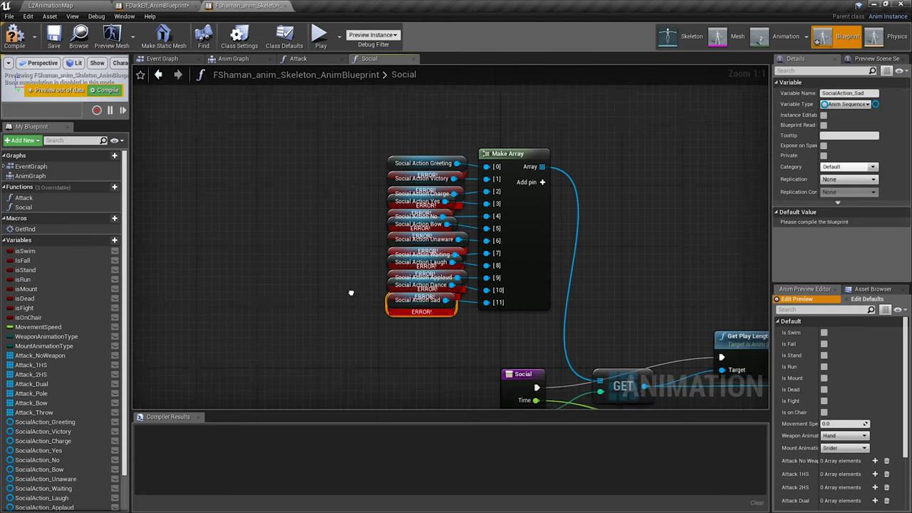
- Recompile the blueprint (F7) and review the whole Social function
{"action": "right_click_drag", "start_coordinate": [350, 291], "coordinate": [264, 243]}
{"action": "key", "text": "F7"}
{"action": "right_click_drag", "start_coordinate": [312, 261], "coordinate": [389, 194]}
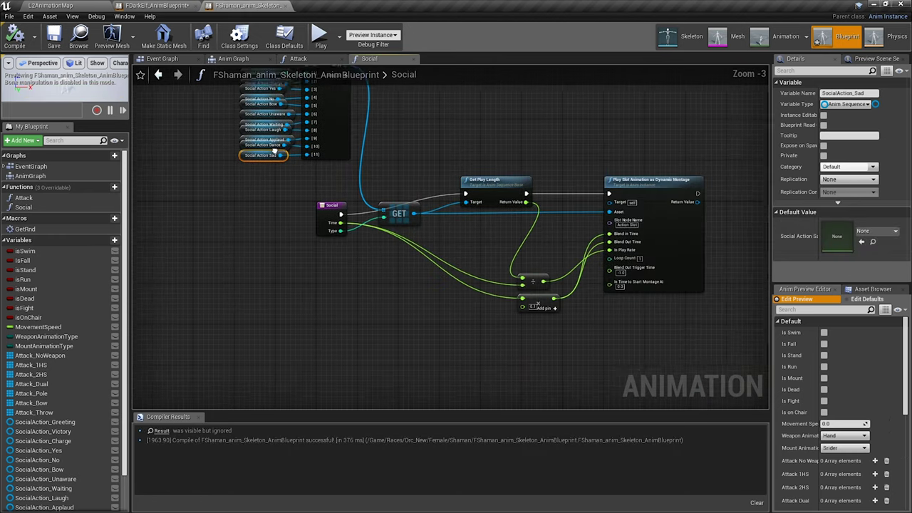
{"action": "right_click_drag", "start_coordinate": [327, 214], "coordinate": [307, 270]}
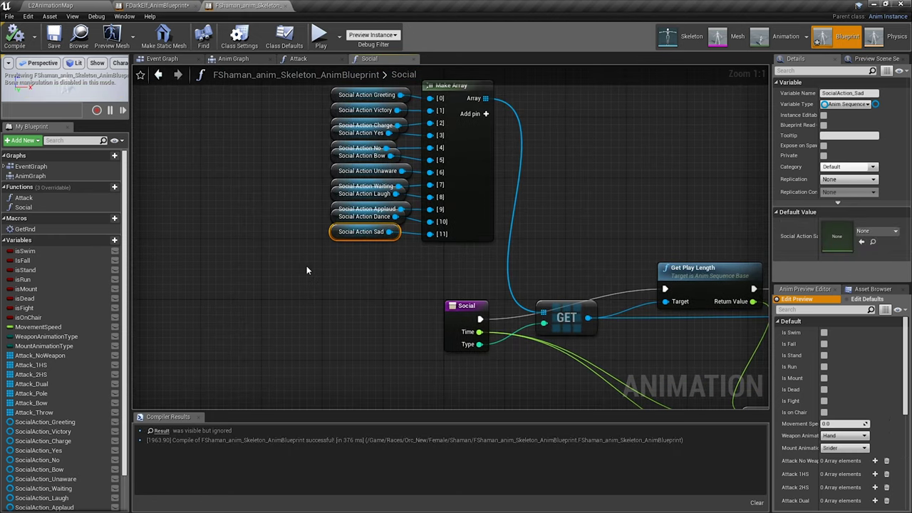
- Put Attack_NoWeapon in a new Attack category and move the other Attack variables into it
{"action": "left_click", "coordinate": [84, 355]}
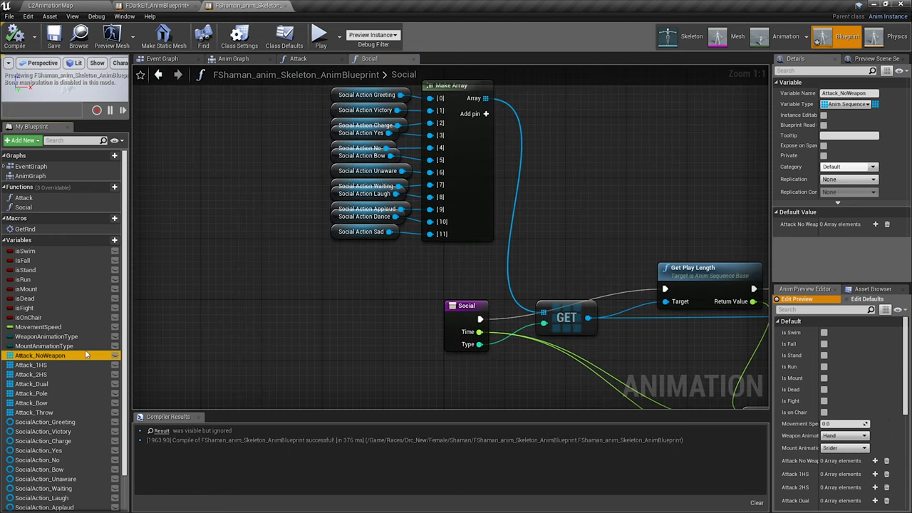
{"action": "left_click", "coordinate": [843, 166]}
{"action": "type", "text": "A"}
{"action": "key", "text": "Delete"}
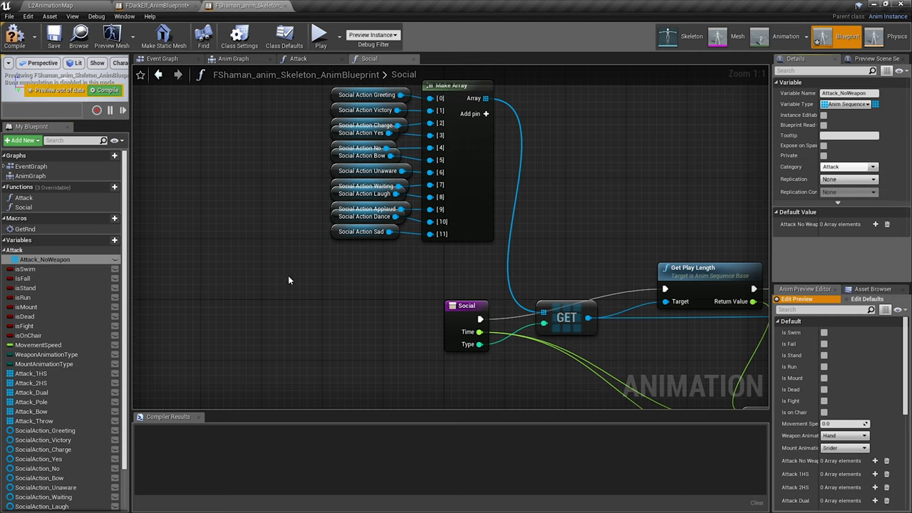
{"action": "right_click_drag", "start_coordinate": [288, 275], "coordinate": [306, 302]}
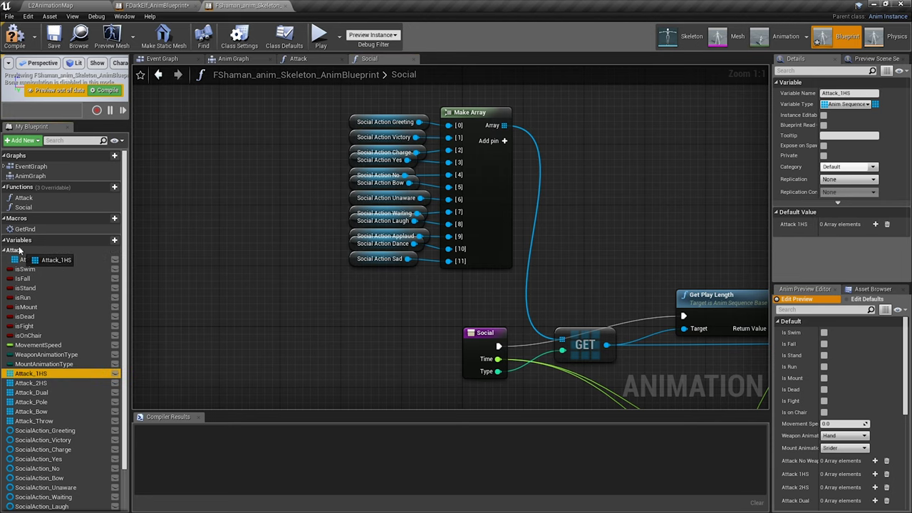
{"action": "left_click_drag", "start_coordinate": [19, 249], "coordinate": [20, 250]}
{"action": "left_click_drag", "start_coordinate": [30, 383], "coordinate": [42, 322]}
{"action": "left_click_drag", "start_coordinate": [19, 251], "coordinate": [19, 250]}
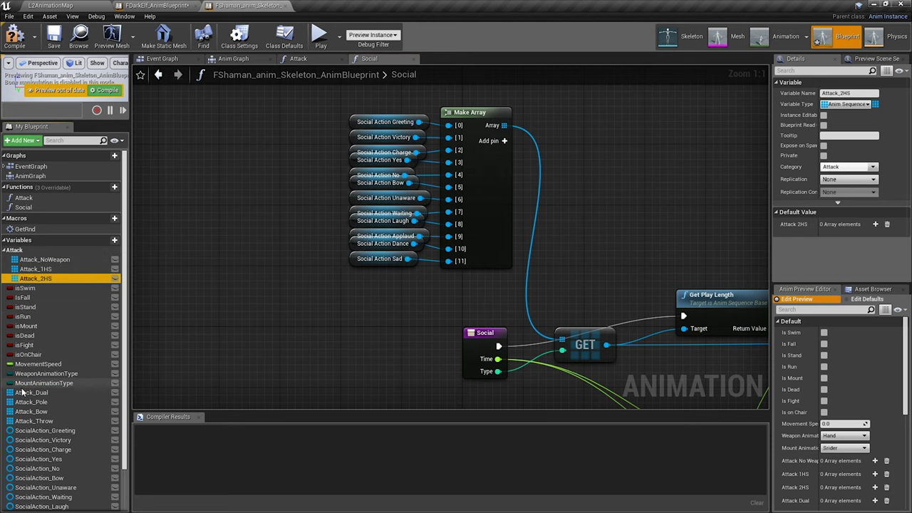
{"action": "left_click_drag", "start_coordinate": [31, 392], "coordinate": [22, 256]}
{"action": "mouse_move", "coordinate": [31, 402]}
{"action": "left_mouse_down"}
{"action": "mouse_move", "coordinate": [39, 284]}
{"action": "mouse_move", "coordinate": [19, 251]}
{"action": "mouse_move", "coordinate": [51, 367]}
{"action": "left_mouse_up"}
{"action": "left_click_drag", "start_coordinate": [17, 254], "coordinate": [20, 250]}
{"action": "mouse_move", "coordinate": [30, 421]}
{"action": "left_mouse_down"}
{"action": "mouse_move", "coordinate": [33, 273]}
{"action": "mouse_move", "coordinate": [15, 252]}
{"action": "left_mouse_up"}
{"action": "left_click", "coordinate": [5, 250]}
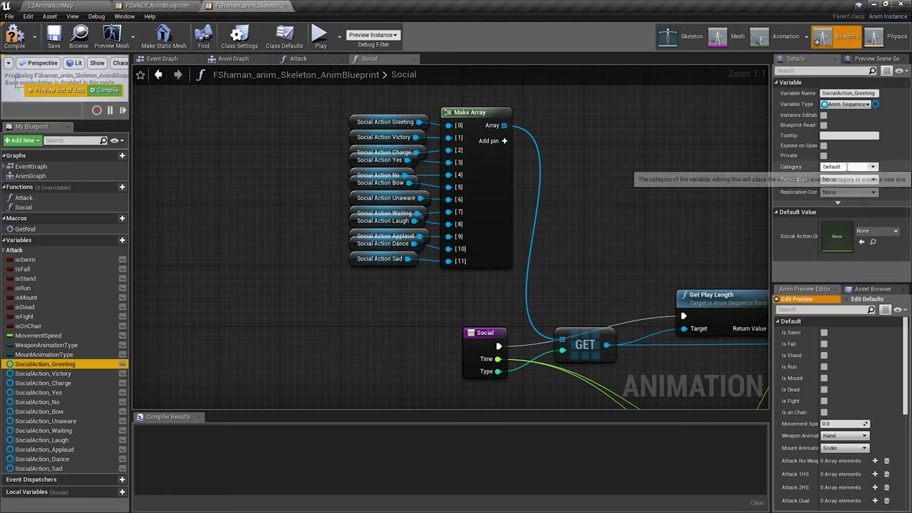
- Create a Social Action category from SocialAction_Greeting and move all other SocialAction variables into it
{"action": "left_click", "coordinate": [844, 166]}
{"action": "type", "text": "Social Action"}
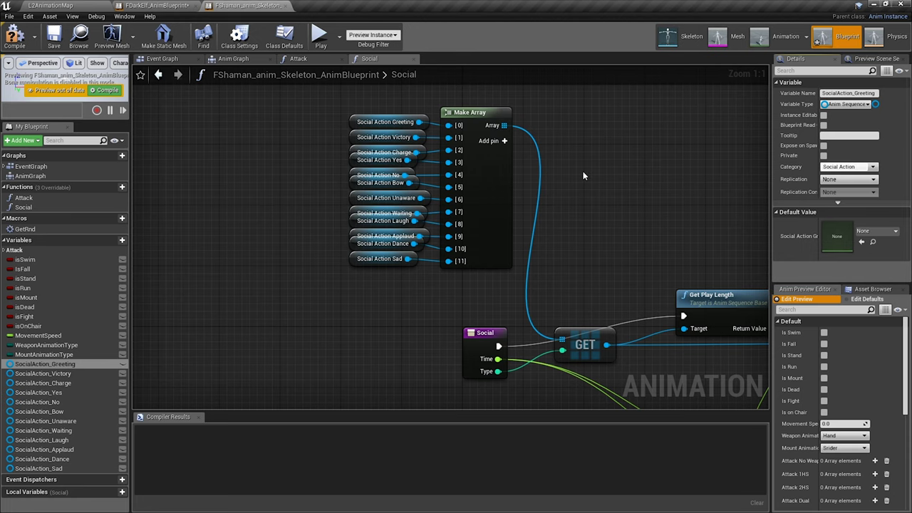
{"action": "key", "text": "Return"}
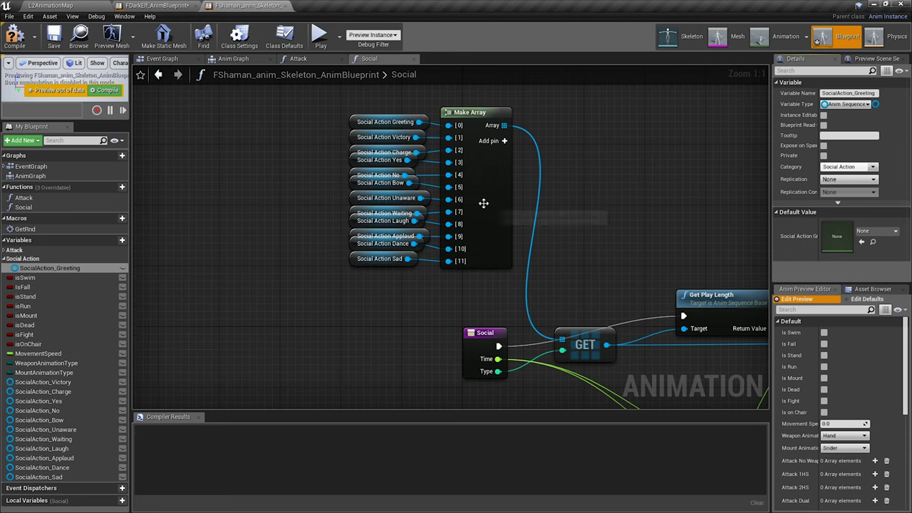
{"action": "left_click_drag", "start_coordinate": [43, 381], "coordinate": [29, 284]}
{"action": "left_click_drag", "start_coordinate": [43, 391], "coordinate": [32, 311]}
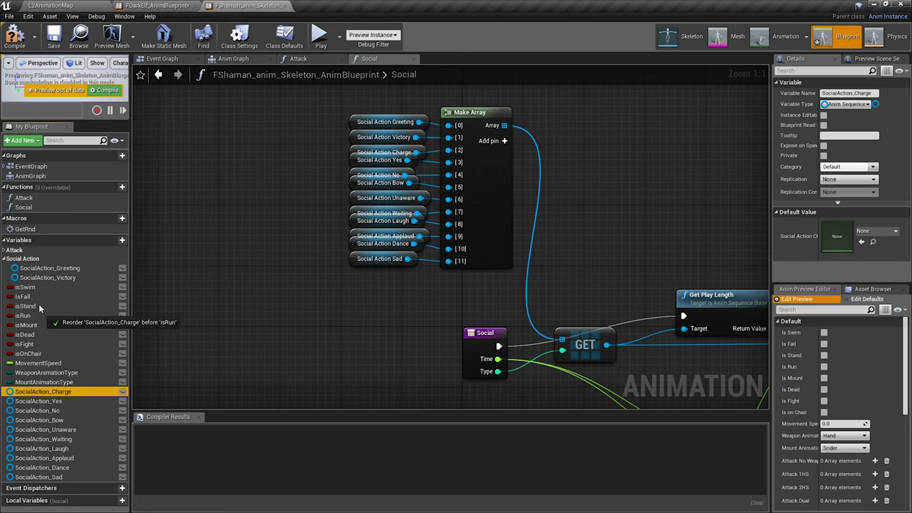
{"action": "left_click_drag", "start_coordinate": [39, 401], "coordinate": [29, 271]}
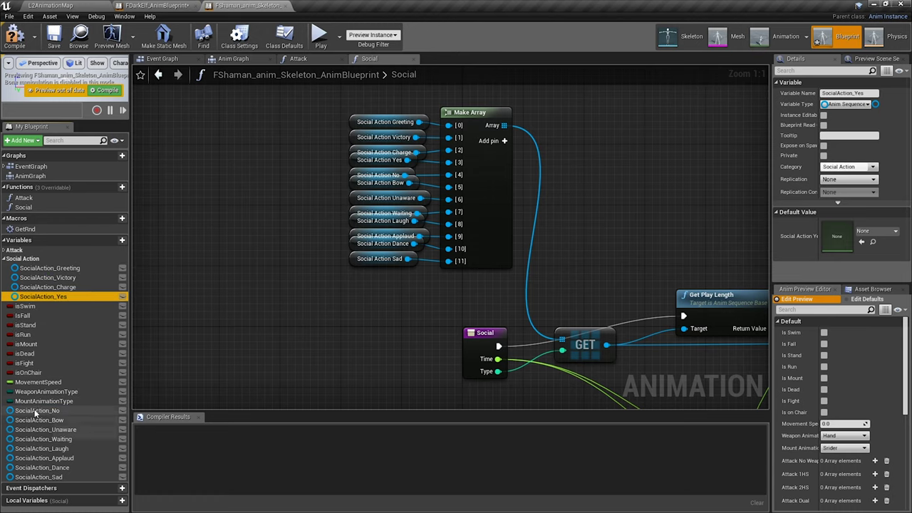
{"action": "mouse_move", "coordinate": [37, 411]}
{"action": "left_mouse_down"}
{"action": "mouse_move", "coordinate": [28, 265]}
{"action": "mouse_move", "coordinate": [31, 283]}
{"action": "left_mouse_up"}
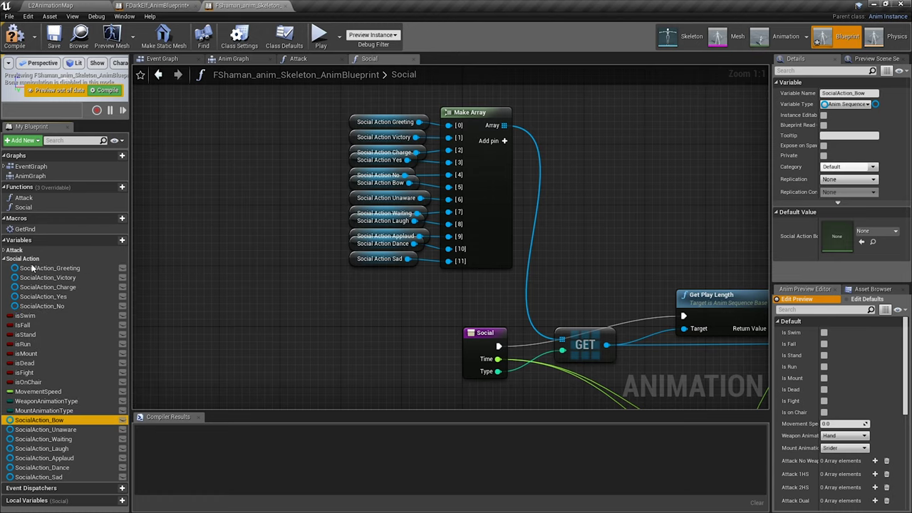
{"action": "left_click_drag", "start_coordinate": [41, 429], "coordinate": [34, 273]}
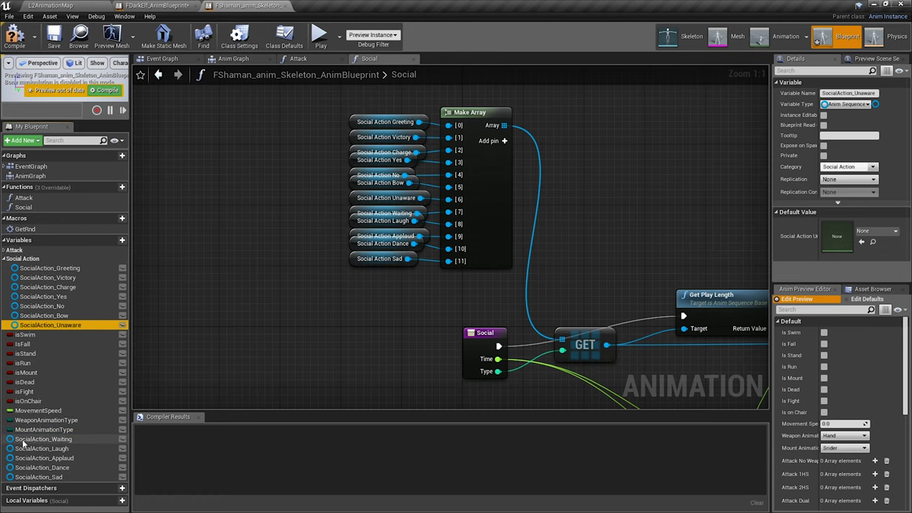
{"action": "left_click_drag", "start_coordinate": [24, 440], "coordinate": [28, 270]}
{"action": "left_click_drag", "start_coordinate": [28, 448], "coordinate": [27, 265]}
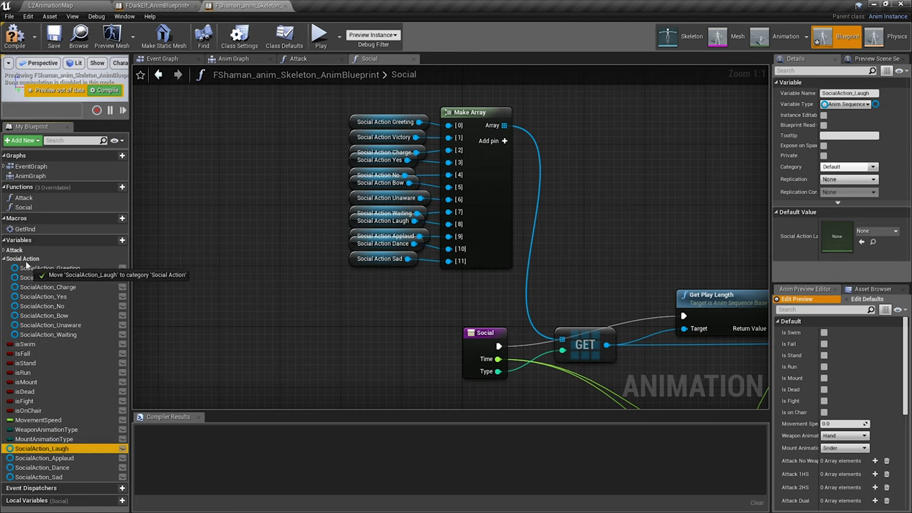
{"action": "left_click_drag", "start_coordinate": [29, 448], "coordinate": [32, 276]}
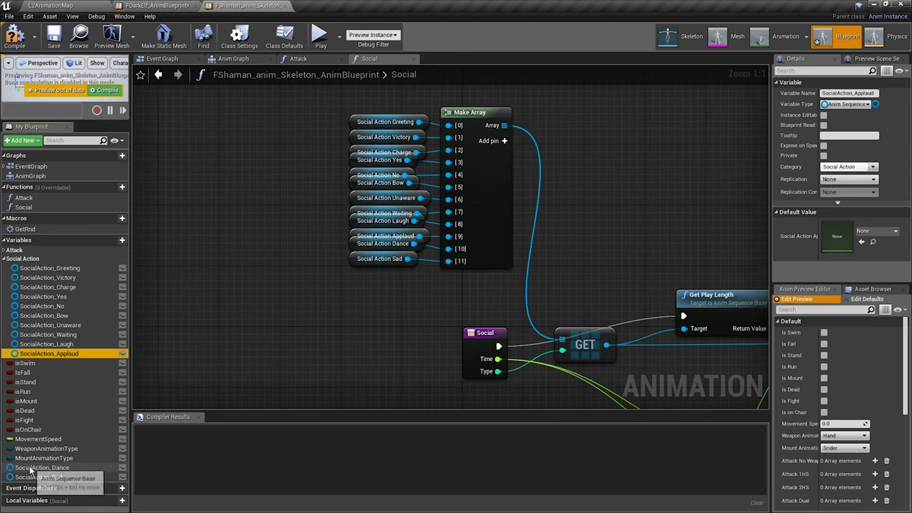
{"action": "mouse_move", "coordinate": [31, 470]}
{"action": "left_mouse_down"}
{"action": "mouse_move", "coordinate": [21, 269]}
{"action": "mouse_move", "coordinate": [10, 262]}
{"action": "left_mouse_up"}
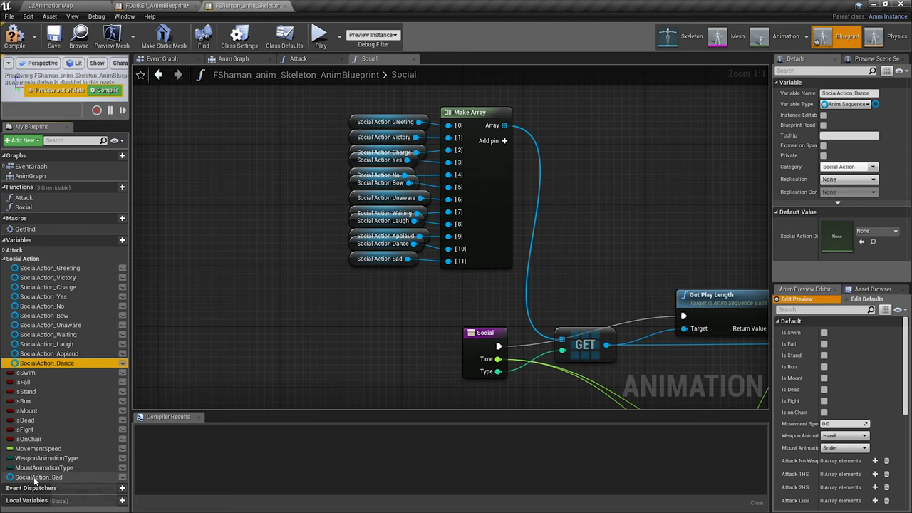
{"action": "left_click", "coordinate": [7, 258]}
- Recompile the blueprint with the new categories
{"action": "right_click_drag", "start_coordinate": [332, 253], "coordinate": [265, 240]}
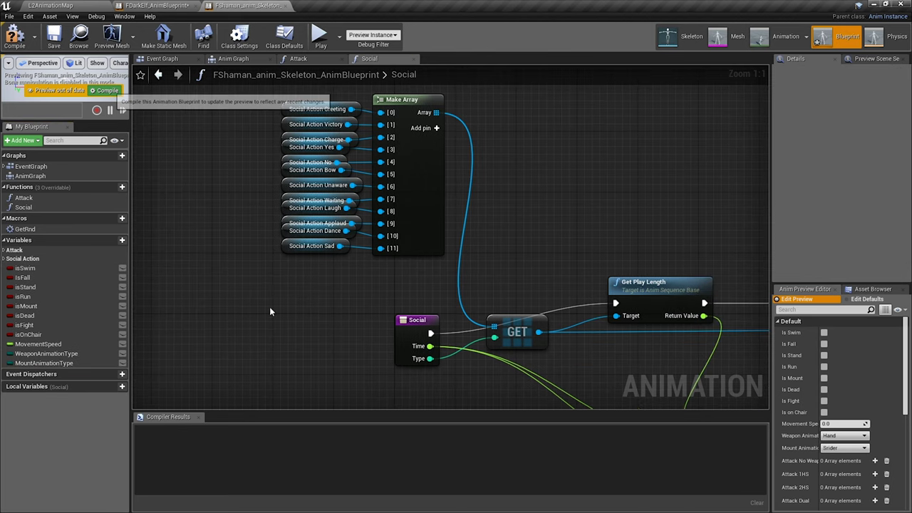
{"action": "key", "text": "F7"}
{"action": "right_click_drag", "start_coordinate": [269, 312], "coordinate": [234, 284]}
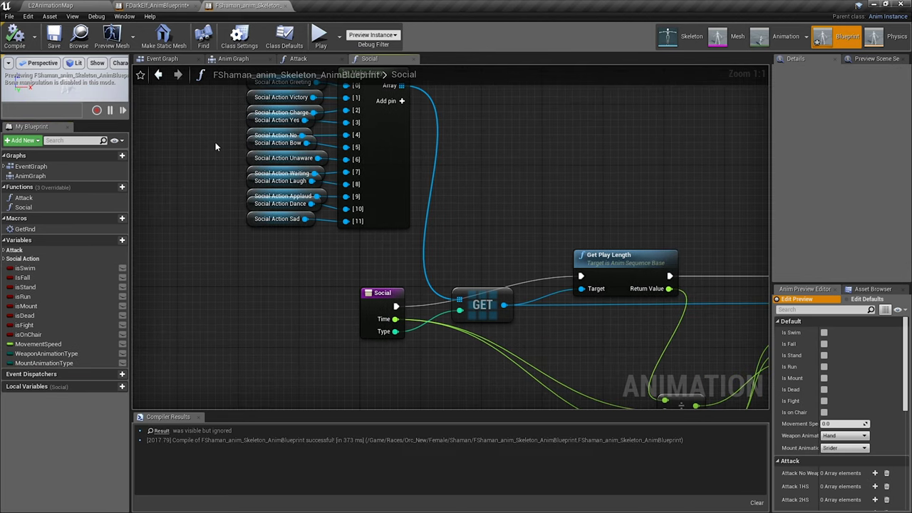
- Open FDarkElf's Pickup function graph and select and copy all its nodes
{"action": "left_click", "coordinate": [177, 58]}
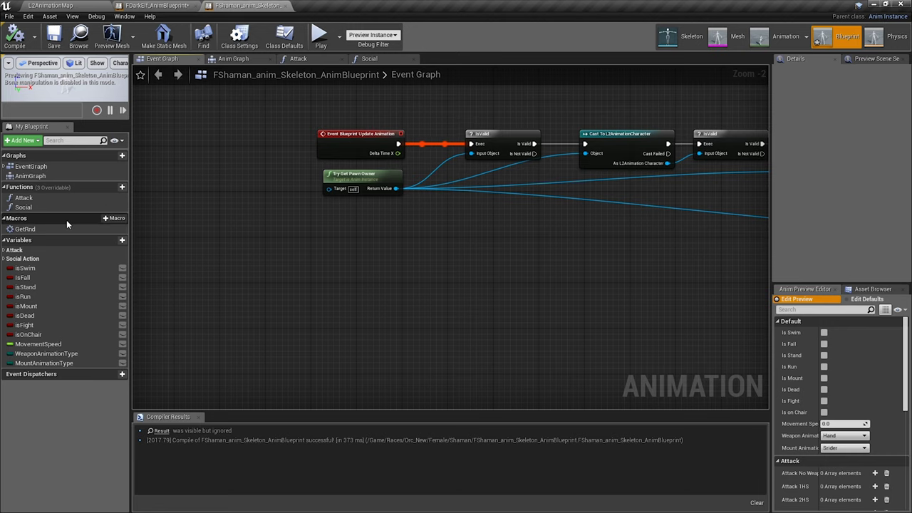
{"action": "left_click", "coordinate": [156, 5]}
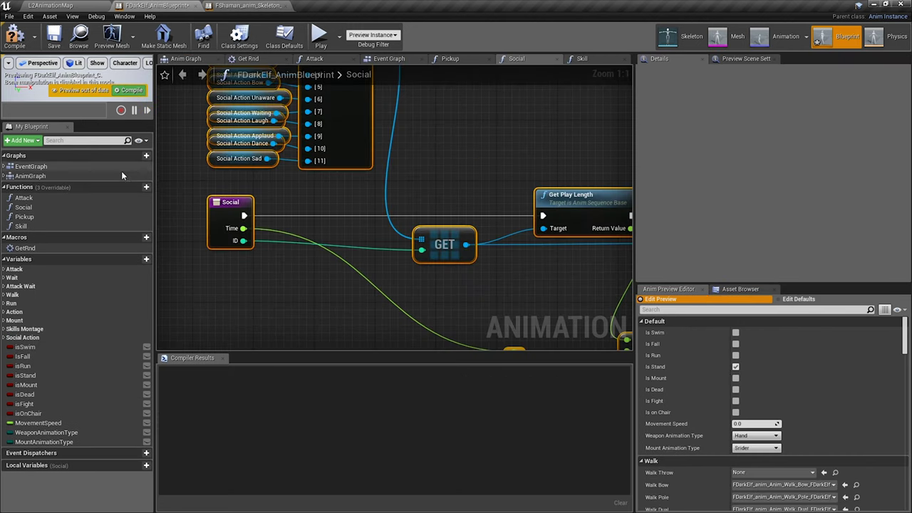
{"action": "double_click", "coordinate": [22, 216]}
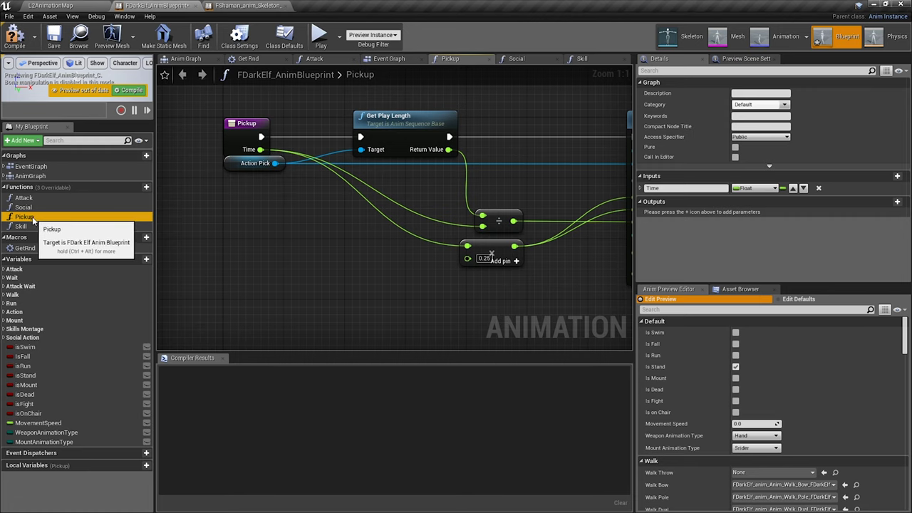
{"action": "double_click", "coordinate": [25, 217]}
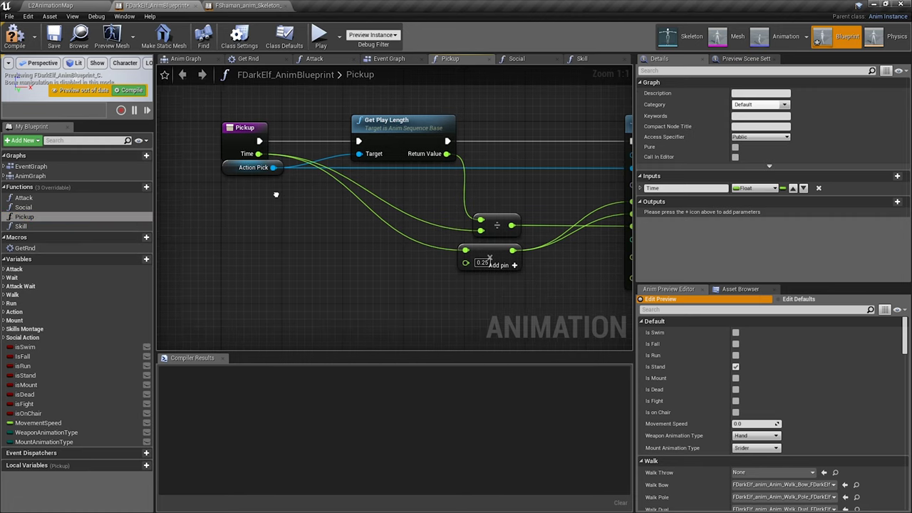
{"action": "left_click", "coordinate": [29, 216]}
{"action": "key", "text": "Return"}
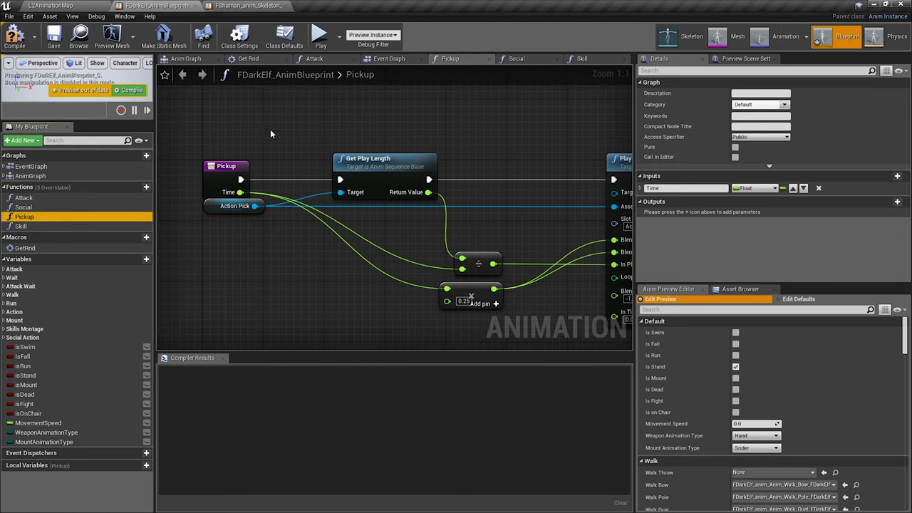
{"action": "key", "text": "ctrl+a"}
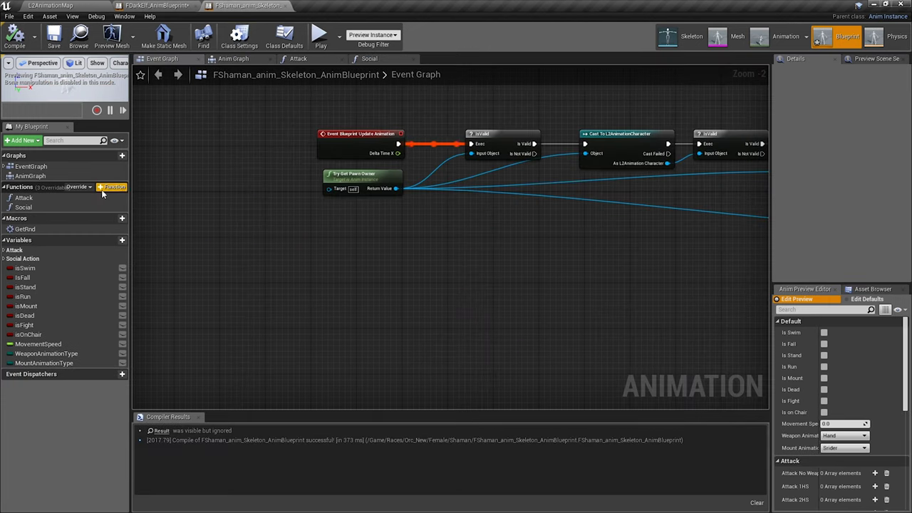
- Create a Pickup function, paste the copied nodes, and wire its exec to Get Play Length
{"action": "left_click", "coordinate": [105, 188]}
{"action": "type", "text": "Pic"}
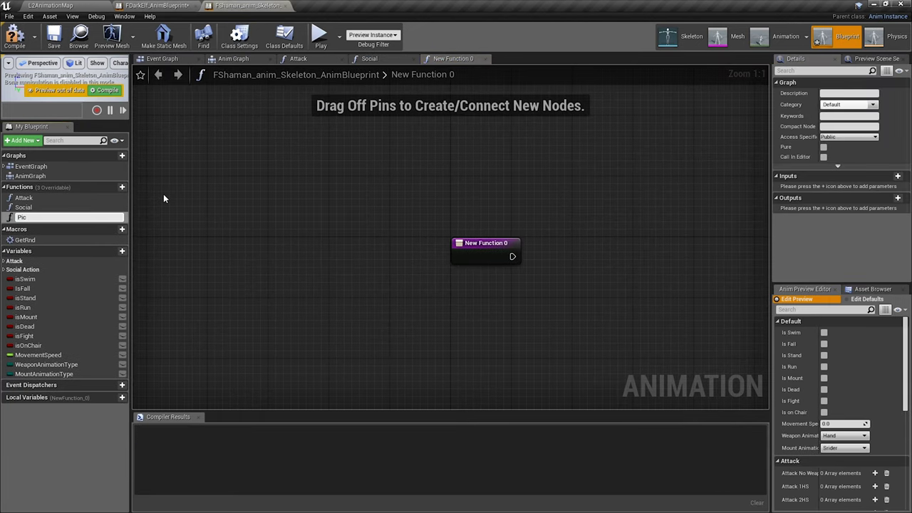
{"action": "type", "text": "kup"}
{"action": "key", "text": "Return"}
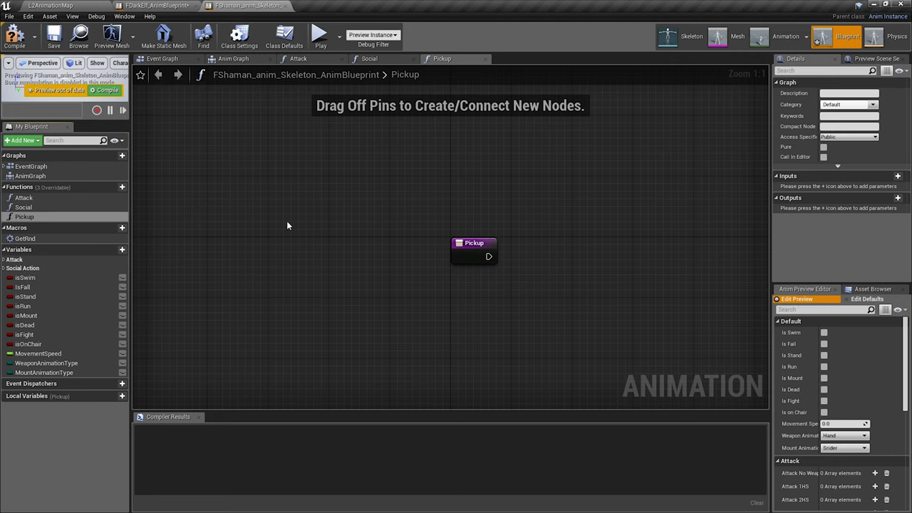
{"action": "key", "text": "ctrl+v"}
{"action": "left_click_drag", "start_coordinate": [277, 143], "coordinate": [667, 200]}
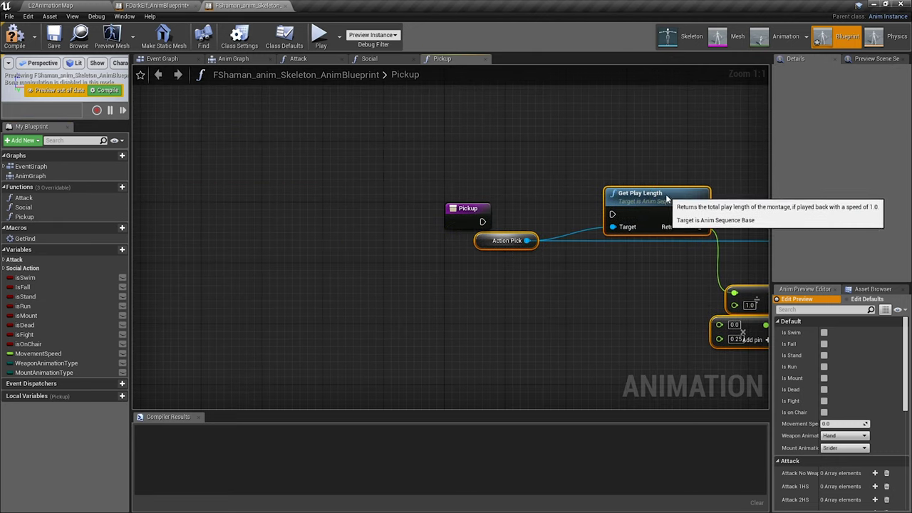
{"action": "right_click_drag", "start_coordinate": [666, 199], "coordinate": [488, 156]}
{"action": "left_click_drag", "start_coordinate": [303, 178], "coordinate": [433, 172]}
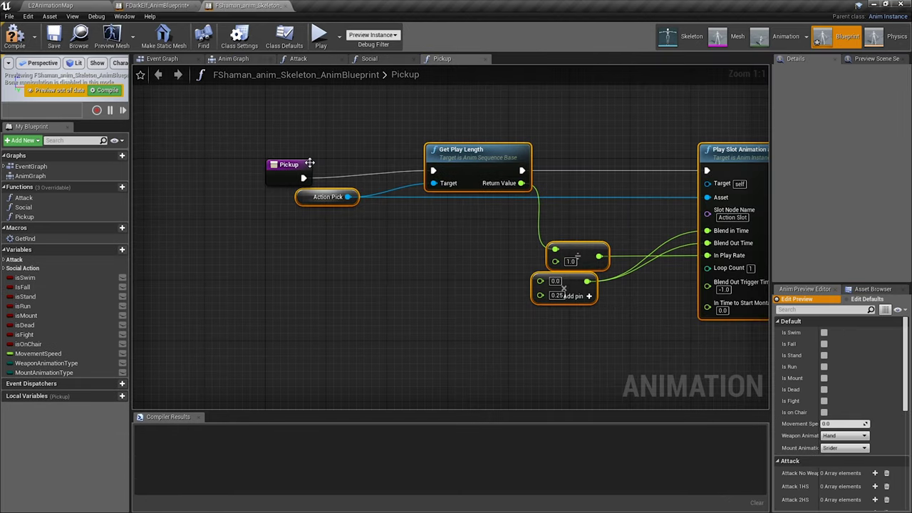
- Add a Float Time input to Pickup and wire it into the divide and add nodes
{"action": "left_click", "coordinate": [305, 163]}
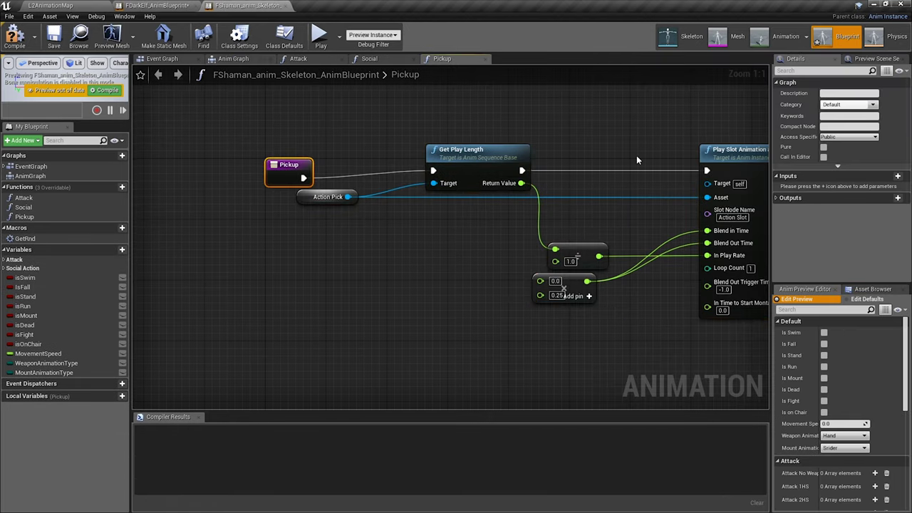
{"action": "left_click", "coordinate": [901, 177]}
{"action": "type", "text": "Time"}
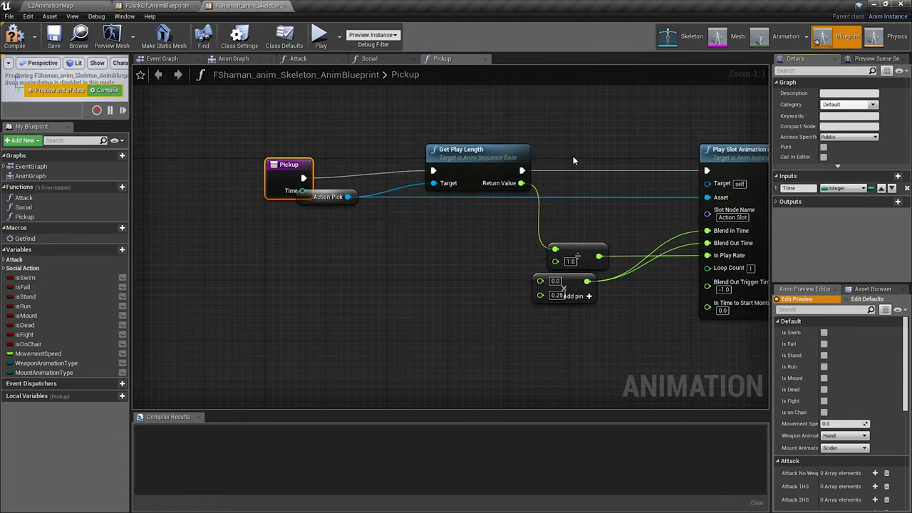
{"action": "left_click", "coordinate": [155, 5]}
{"action": "left_click", "coordinate": [231, 5]}
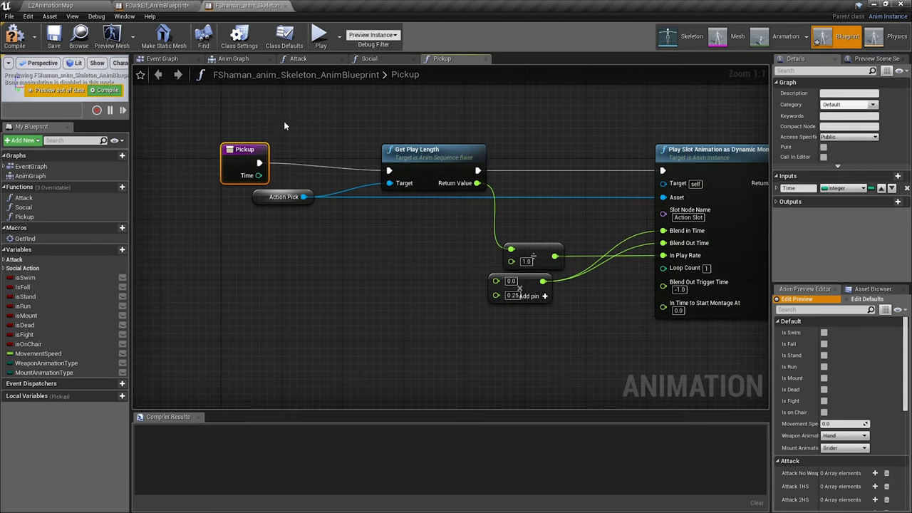
{"action": "left_click", "coordinate": [844, 188]}
{"action": "left_click", "coordinate": [744, 240]}
{"action": "mouse_move", "coordinate": [259, 176]}
{"action": "left_mouse_down"}
{"action": "mouse_move", "coordinate": [483, 267]}
{"action": "mouse_move", "coordinate": [511, 261]}
{"action": "left_mouse_up"}
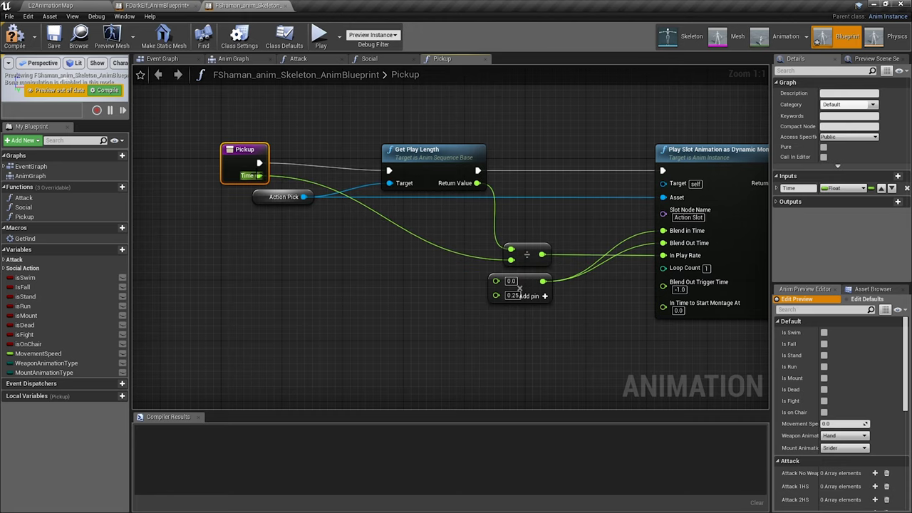
{"action": "left_click_drag", "start_coordinate": [257, 175], "coordinate": [496, 281]}
{"action": "right_click_drag", "start_coordinate": [266, 218], "coordinate": [246, 247]}
- Create the Action_Pick variable from its node and compile the blueprint
{"action": "right_click", "coordinate": [234, 229]}
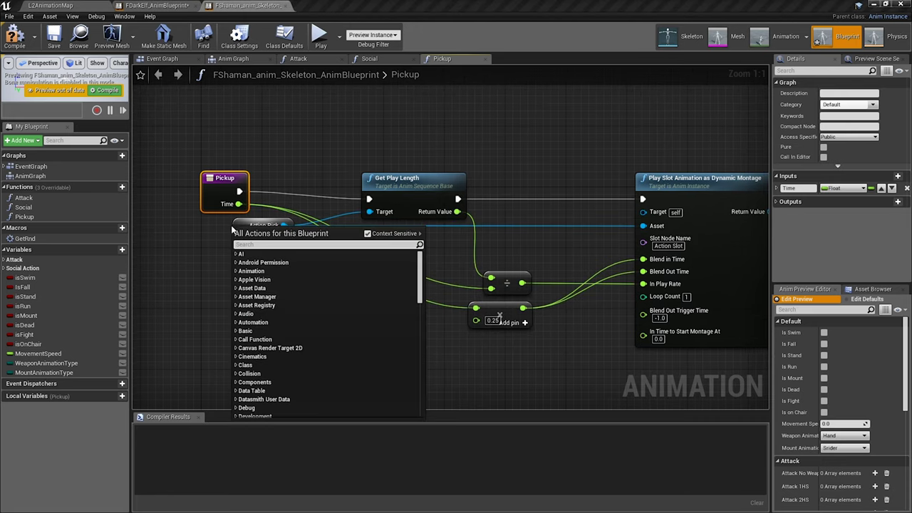
{"action": "right_click", "coordinate": [242, 225]}
{"action": "left_click", "coordinate": [285, 233]}
{"action": "mouse_move", "coordinate": [295, 279]}
{"action": "right_mouse_down"}
{"action": "mouse_move", "coordinate": [231, 243]}
{"action": "mouse_move", "coordinate": [314, 251]}
{"action": "right_mouse_up"}
{"action": "left_click", "coordinate": [94, 93]}
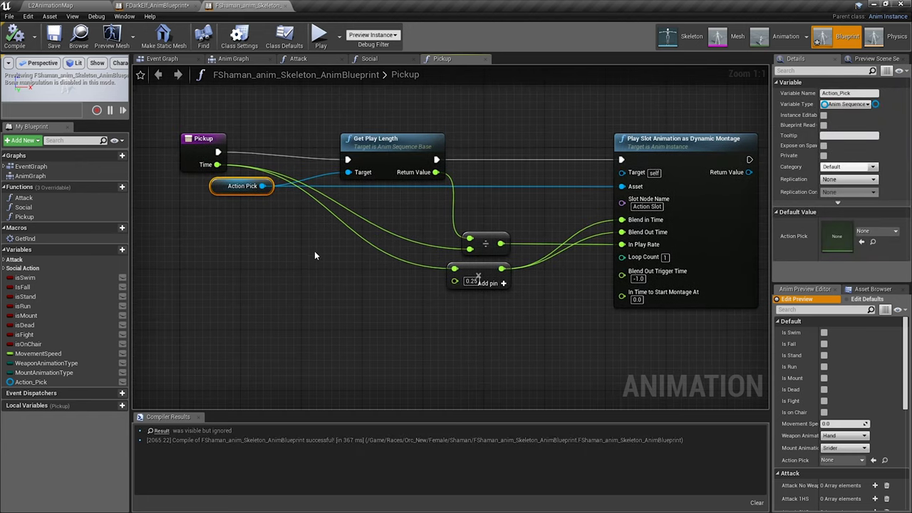
- Copy all nodes from DarkElf's Skill function graph
{"action": "left_click", "coordinate": [173, 5]}
{"action": "left_click", "coordinate": [246, 5]}
{"action": "right_click_drag", "start_coordinate": [408, 93], "coordinate": [410, 136]}
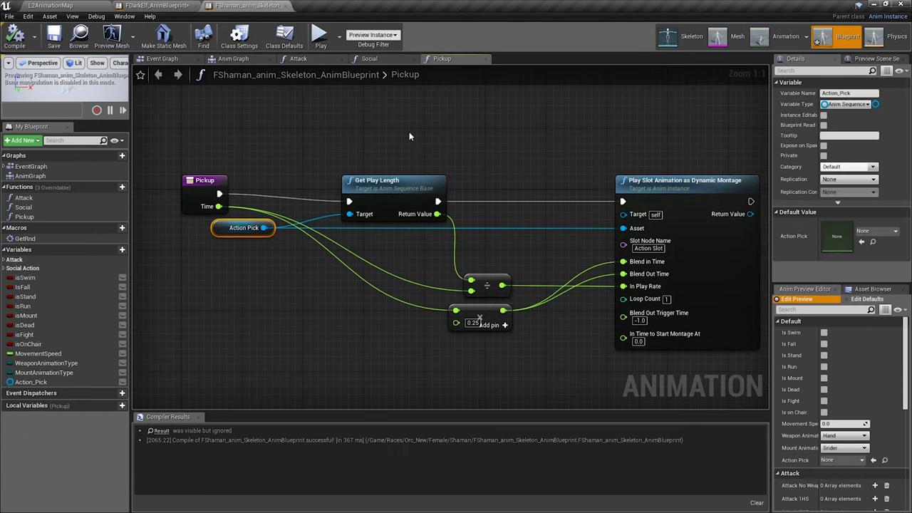
{"action": "left_click", "coordinate": [173, 61]}
{"action": "left_click", "coordinate": [157, 5]}
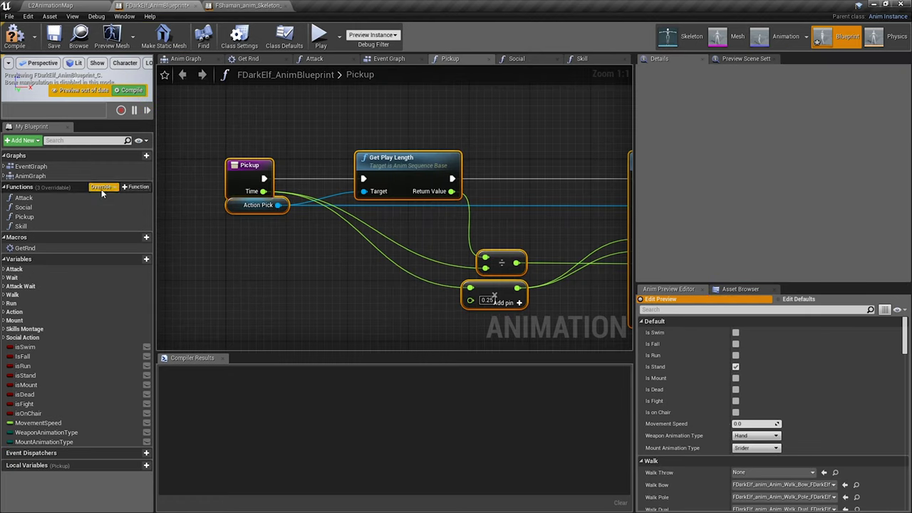
{"action": "double_click", "coordinate": [37, 227]}
{"action": "right_click_drag", "start_coordinate": [243, 178], "coordinate": [290, 127]}
{"action": "key", "text": "ctrl+a"}
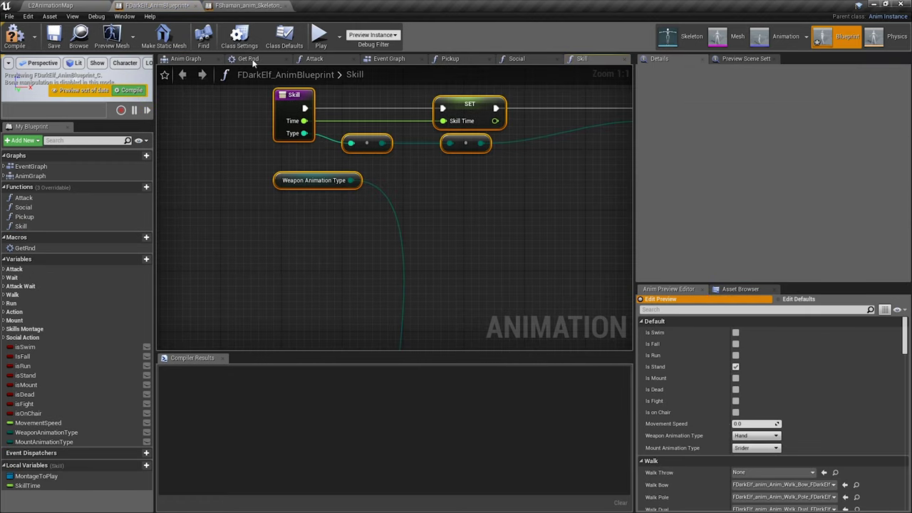
- Add another new function to the FShaman blueprint
{"action": "left_click", "coordinate": [246, 5]}
{"action": "right_click_drag", "start_coordinate": [235, 110], "coordinate": [235, 156]}
{"action": "left_click", "coordinate": [122, 186]}
- Name the new function Skill, paste DarkElf's Skill nodes, and wire the entry exec to SET
{"action": "type", "text": "S"}
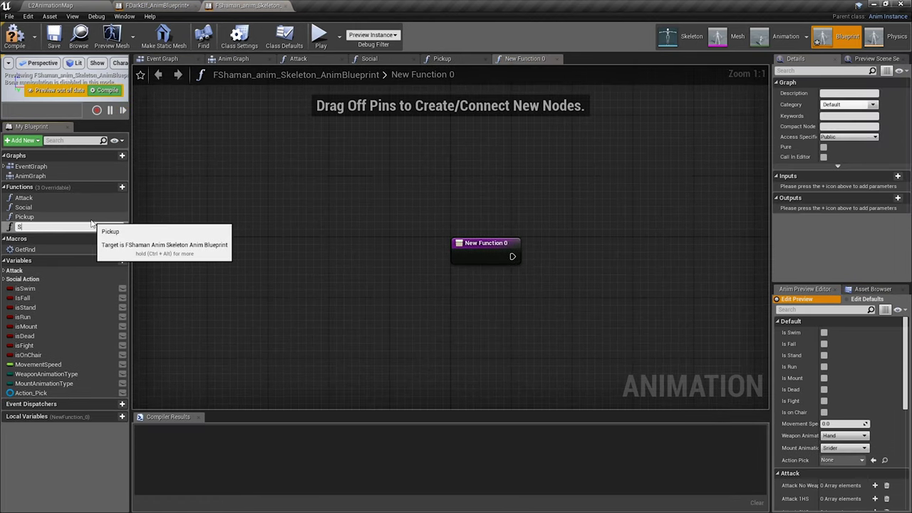
{"action": "type", "text": "kil"}
{"action": "key", "text": "Return"}
{"action": "key", "text": "ctrl+v"}
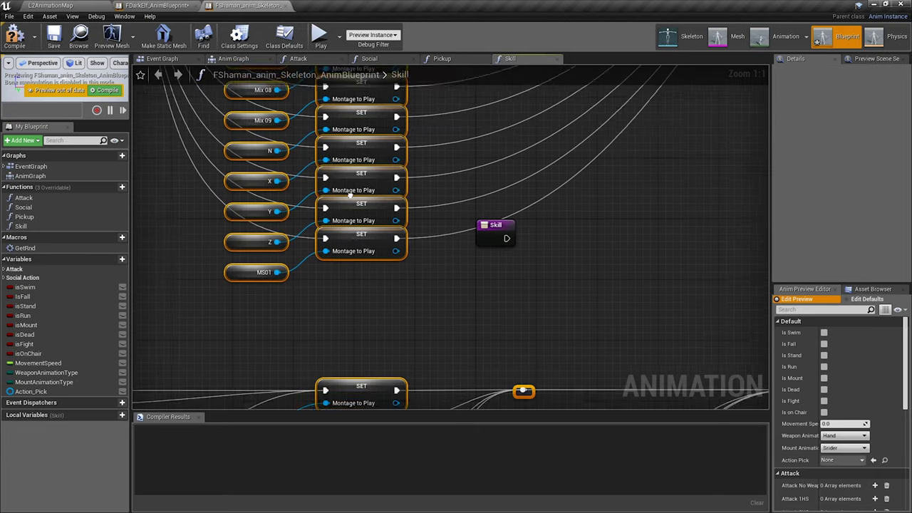
{"action": "scroll", "coordinate": [319, 203], "scroll_direction": "down", "scroll_amount": 7}
{"action": "right_click_drag", "start_coordinate": [319, 204], "coordinate": [380, 204]}
{"action": "scroll", "coordinate": [464, 235], "scroll_direction": "up", "scroll_amount": 3}
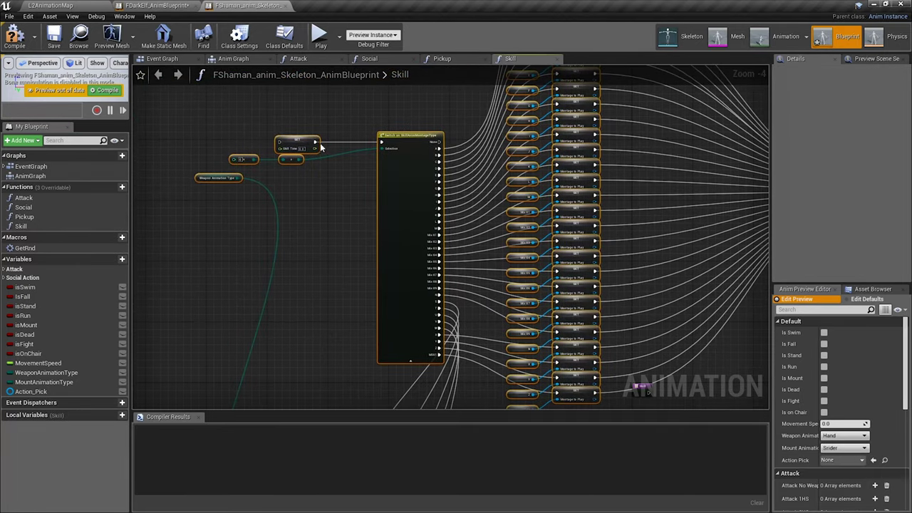
{"action": "right_click_drag", "start_coordinate": [464, 235], "coordinate": [325, 137]}
{"action": "scroll", "coordinate": [324, 137], "scroll_direction": "up", "scroll_amount": 5}
{"action": "mouse_move", "coordinate": [294, 98]}
{"action": "left_mouse_down"}
{"action": "mouse_move", "coordinate": [461, 203]}
{"action": "mouse_move", "coordinate": [453, 194]}
{"action": "left_mouse_up"}
{"action": "left_click_drag", "start_coordinate": [302, 209], "coordinate": [304, 212]}
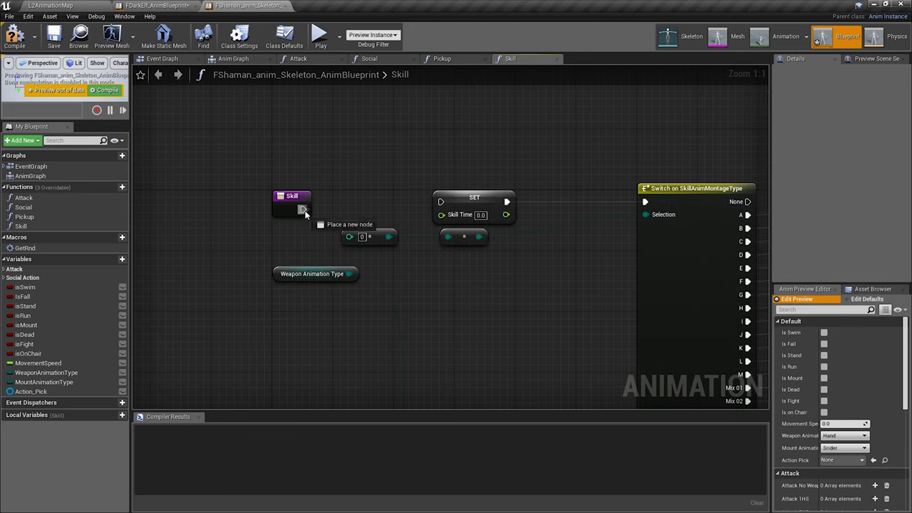
{"action": "left_click_drag", "start_coordinate": [443, 203], "coordinate": [443, 203]}
{"action": "left_click", "coordinate": [258, 164]}
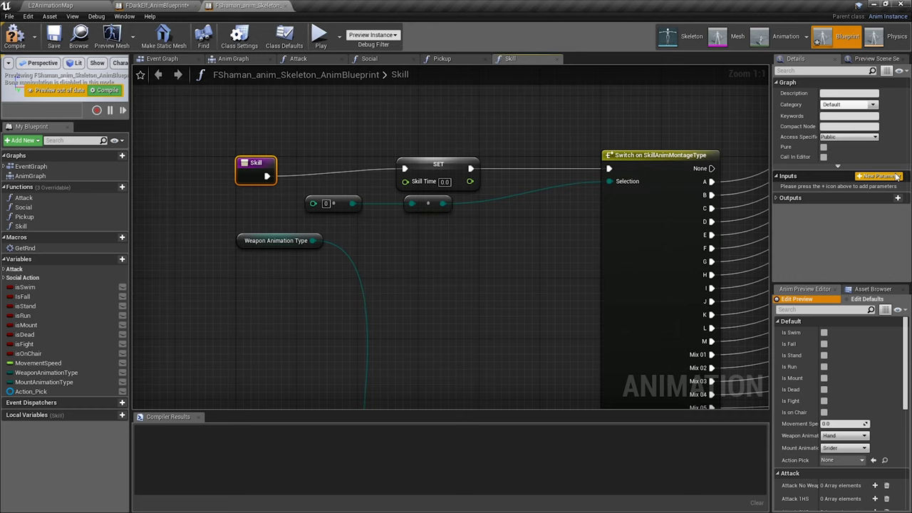
- Give Skill a Float Time input and an Integer Type input, wiring Time into SET's Skill Time
{"action": "left_click", "coordinate": [896, 177]}
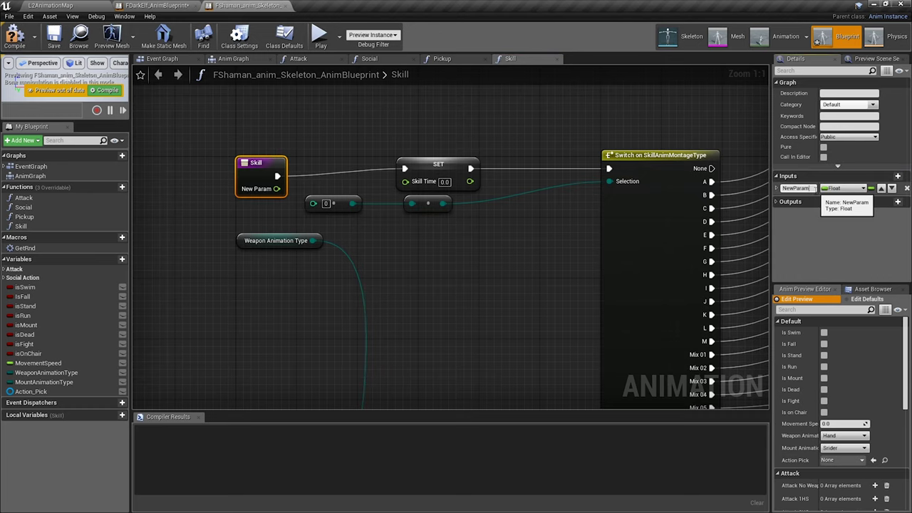
{"action": "type", "text": "Time"}
{"action": "key", "text": "Return"}
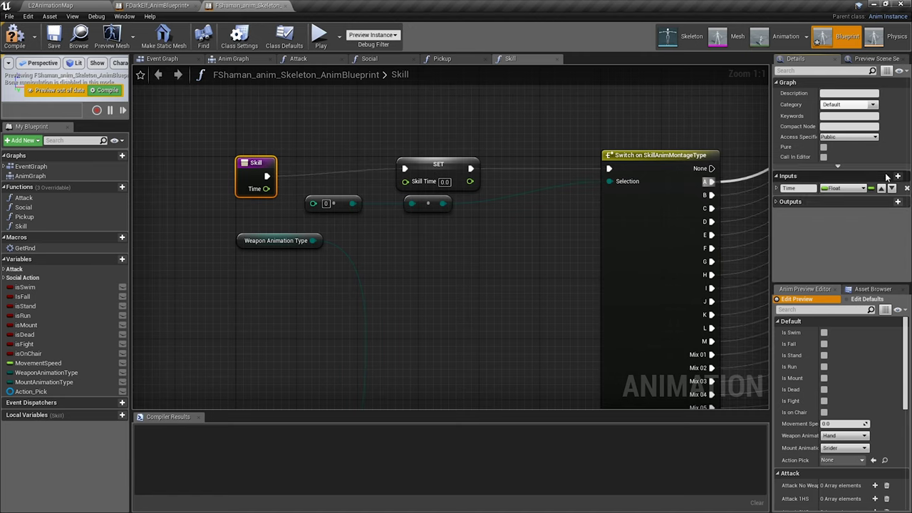
{"action": "left_click", "coordinate": [901, 178]}
{"action": "type", "text": "Type"}
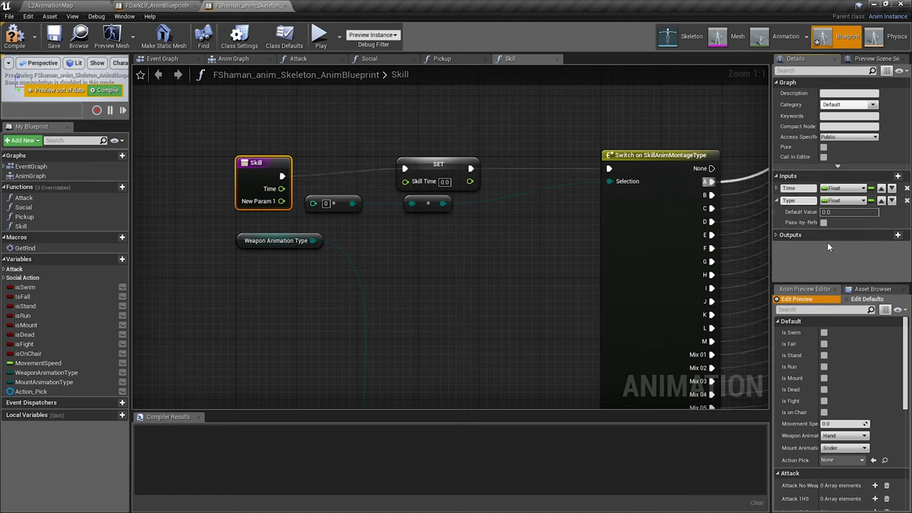
{"action": "left_click", "coordinate": [843, 200]}
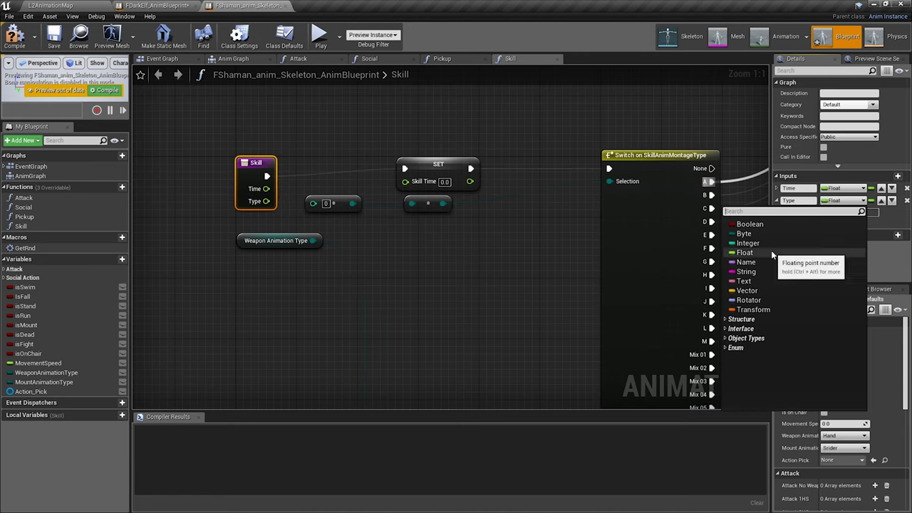
{"action": "left_click", "coordinate": [744, 241]}
{"action": "right_click_drag", "start_coordinate": [461, 174], "coordinate": [437, 190]}
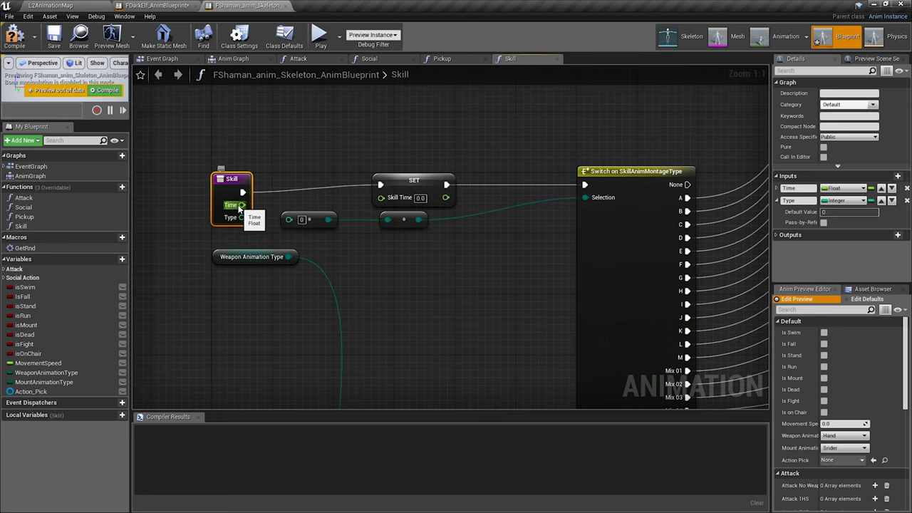
{"action": "mouse_move", "coordinate": [242, 205]}
{"action": "left_mouse_down"}
{"action": "mouse_move", "coordinate": [381, 197]}
{"action": "mouse_move", "coordinate": [238, 223]}
{"action": "mouse_move", "coordinate": [290, 223]}
{"action": "left_mouse_up"}
- Connect Skill's Type pin onward and inspect the Skill Time and Montage to Play nodes
{"action": "scroll", "coordinate": [397, 261], "scroll_direction": "down", "scroll_amount": 1}
{"action": "mouse_move", "coordinate": [397, 261]}
{"action": "right_mouse_down"}
{"action": "mouse_move", "coordinate": [364, 298]}
{"action": "mouse_move", "coordinate": [151, 285]}
{"action": "right_mouse_up"}
{"action": "scroll", "coordinate": [225, 178], "scroll_direction": "down", "scroll_amount": 3}
{"action": "right_click_drag", "start_coordinate": [432, 247], "coordinate": [350, 247]}
{"action": "scroll", "coordinate": [350, 247], "scroll_direction": "up", "scroll_amount": 5}
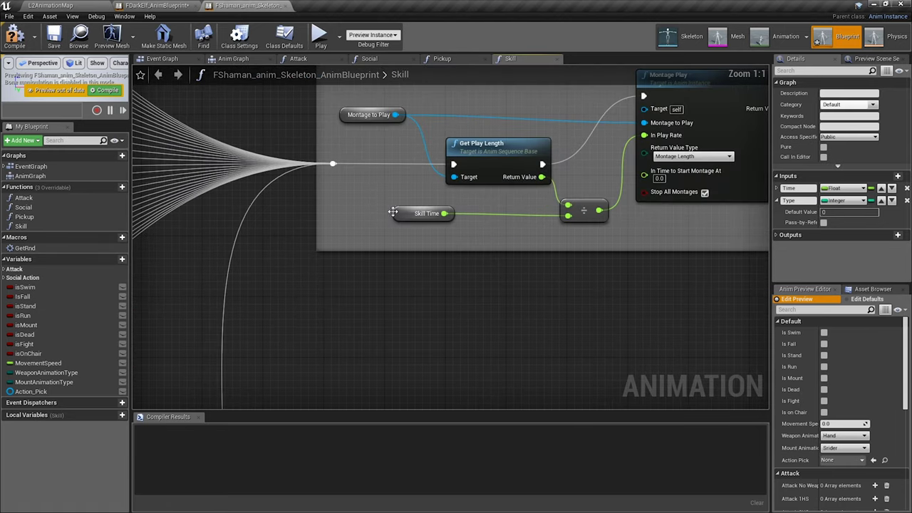
{"action": "right_click_drag", "start_coordinate": [392, 212], "coordinate": [380, 274]}
{"action": "right_click", "coordinate": [381, 275]}
{"action": "left_click", "coordinate": [347, 189]}
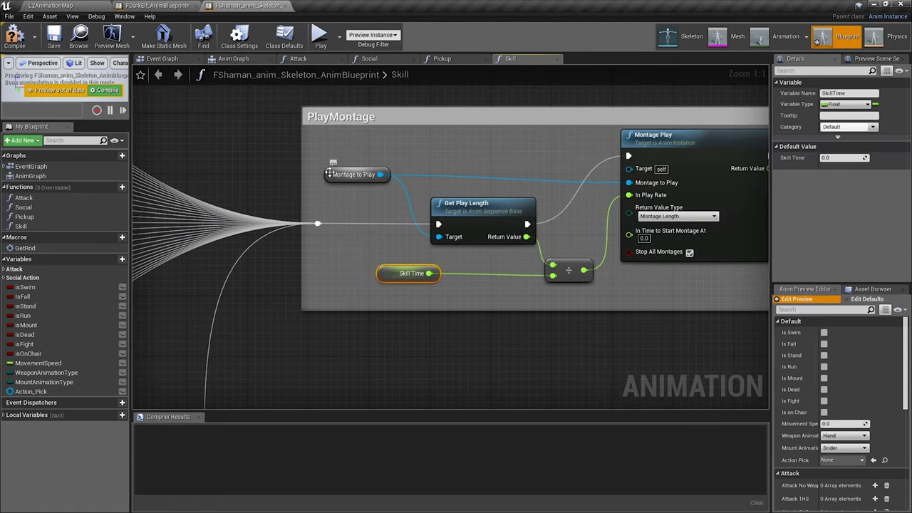
{"action": "right_click", "coordinate": [329, 174]}
{"action": "scroll", "coordinate": [312, 238], "scroll_direction": "down", "scroll_amount": 4}
{"action": "right_click_drag", "start_coordinate": [312, 239], "coordinate": [494, 190]}
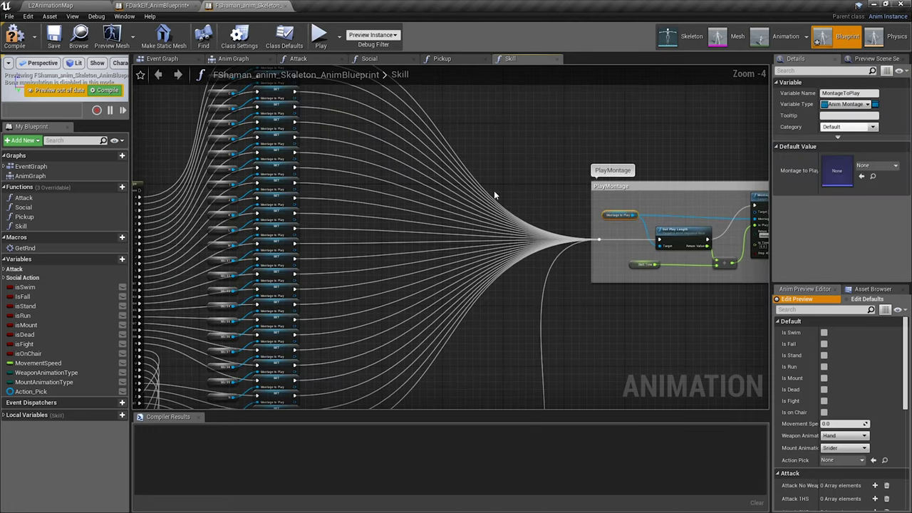
- Compile FShaman, then create the missing montage variables A, B and C
{"action": "left_click", "coordinate": [112, 90]}
{"action": "right_click_drag", "start_coordinate": [206, 85], "coordinate": [431, 246]}
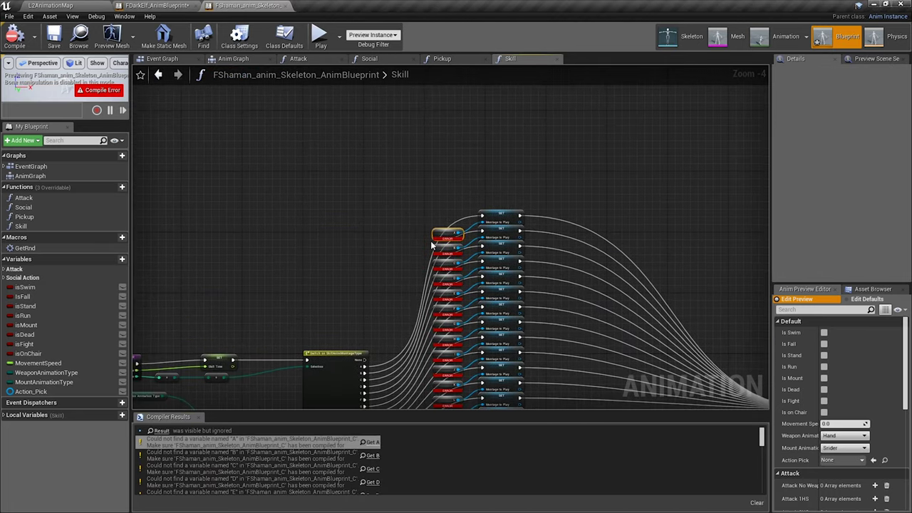
{"action": "scroll", "coordinate": [430, 246], "scroll_direction": "up", "scroll_amount": 4}
{"action": "left_click", "coordinate": [458, 238]}
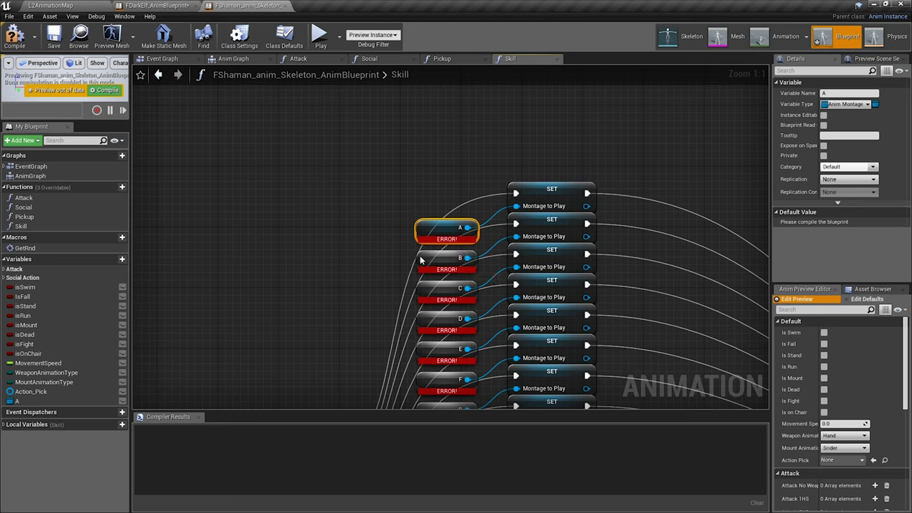
{"action": "right_click", "coordinate": [442, 258]}
{"action": "left_click", "coordinate": [458, 269]}
{"action": "left_click", "coordinate": [435, 217]}
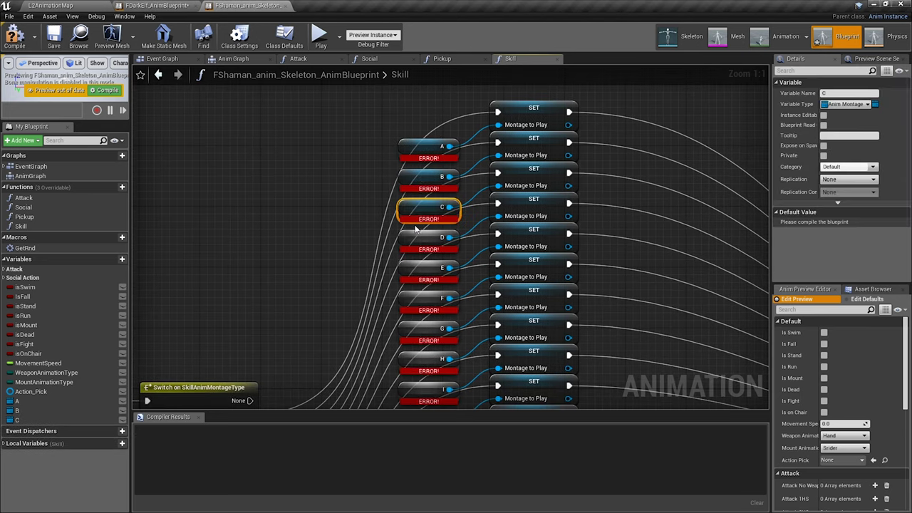
{"action": "right_click", "coordinate": [422, 238]}
{"action": "left_click", "coordinate": [436, 248]}
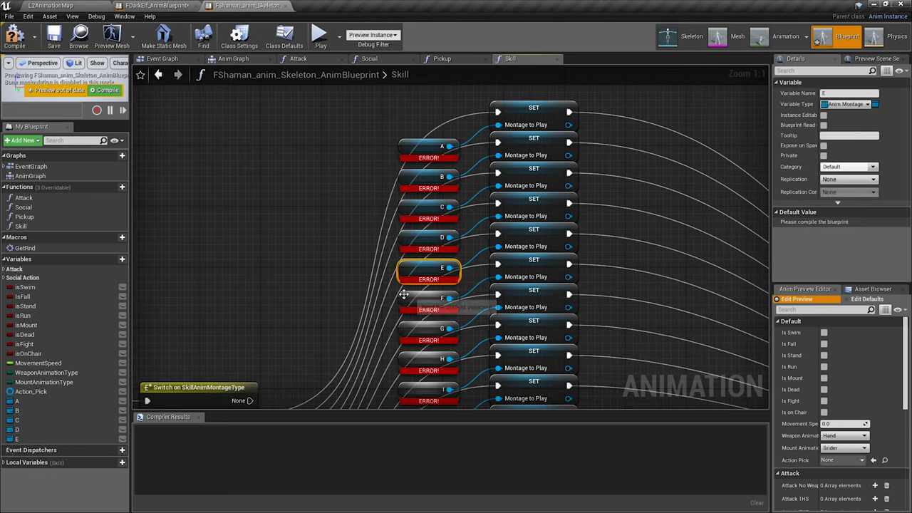
- Create the missing montage variables for the E, G and H nodes
{"action": "right_click", "coordinate": [404, 294]}
{"action": "left_click", "coordinate": [438, 318]}
{"action": "left_click", "coordinate": [426, 245]}
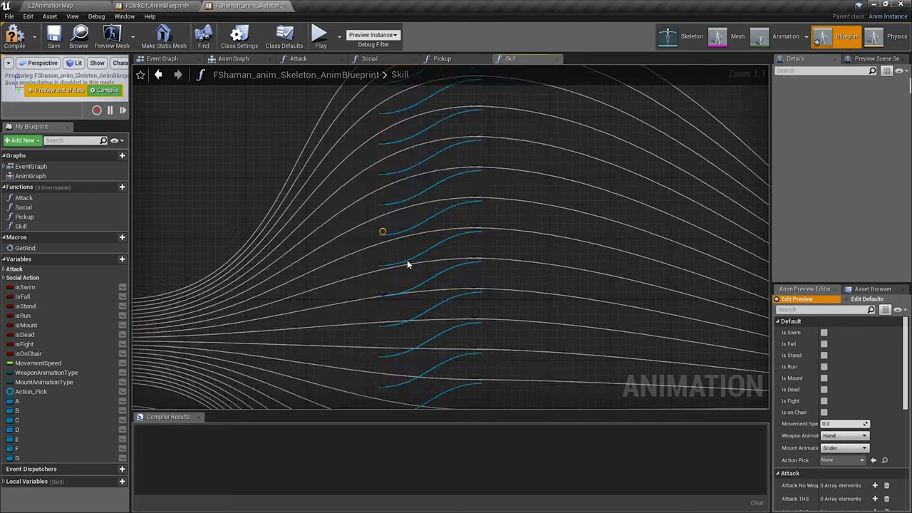
{"action": "right_click", "coordinate": [393, 269]}
{"action": "left_click", "coordinate": [409, 308]}
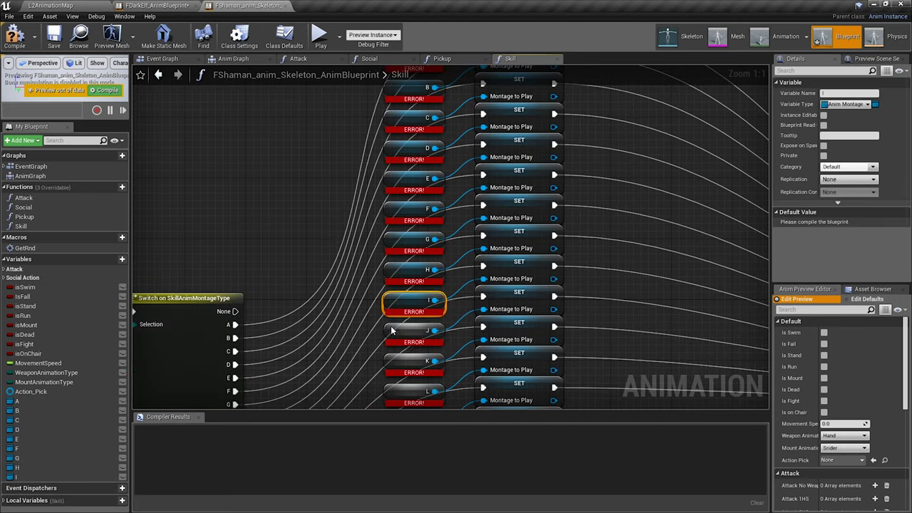
- Create the missing montage variables K, L and M
{"action": "right_click_drag", "start_coordinate": [409, 341], "coordinate": [376, 177]}
{"action": "left_click", "coordinate": [362, 211]}
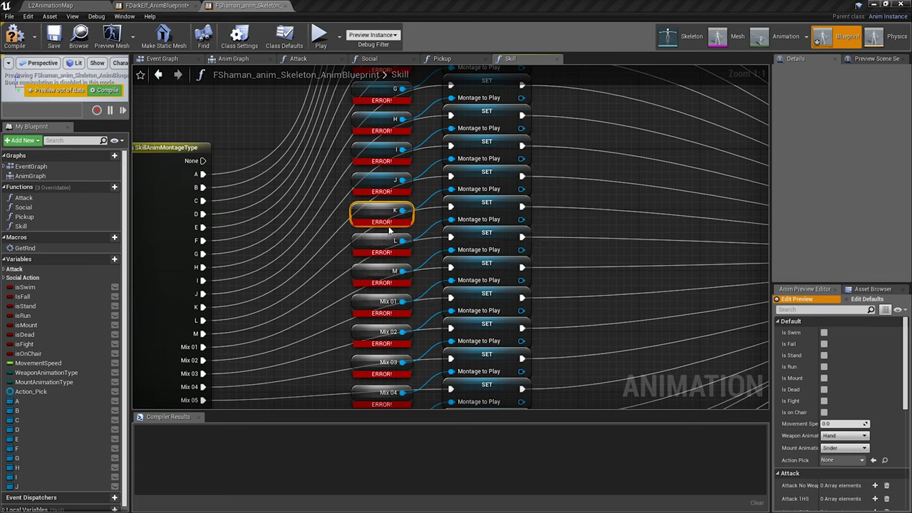
{"action": "left_click", "coordinate": [392, 253]}
{"action": "right_click", "coordinate": [366, 277]}
{"action": "left_click", "coordinate": [391, 285]}
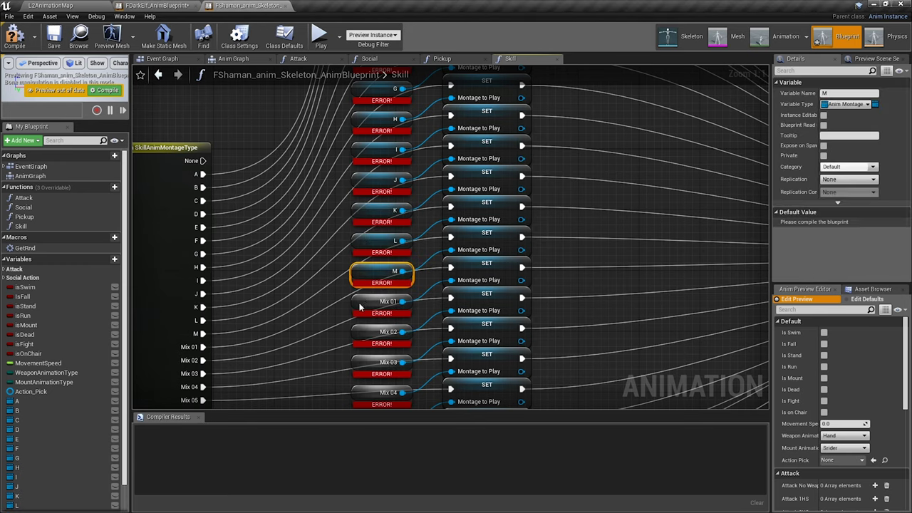
{"action": "left_click", "coordinate": [372, 312]}
{"action": "right_click", "coordinate": [373, 327]}
{"action": "left_click", "coordinate": [392, 339]}
- Create the missing Mix montage variables up through Mix 05
{"action": "right_click_drag", "start_coordinate": [377, 335], "coordinate": [369, 214]}
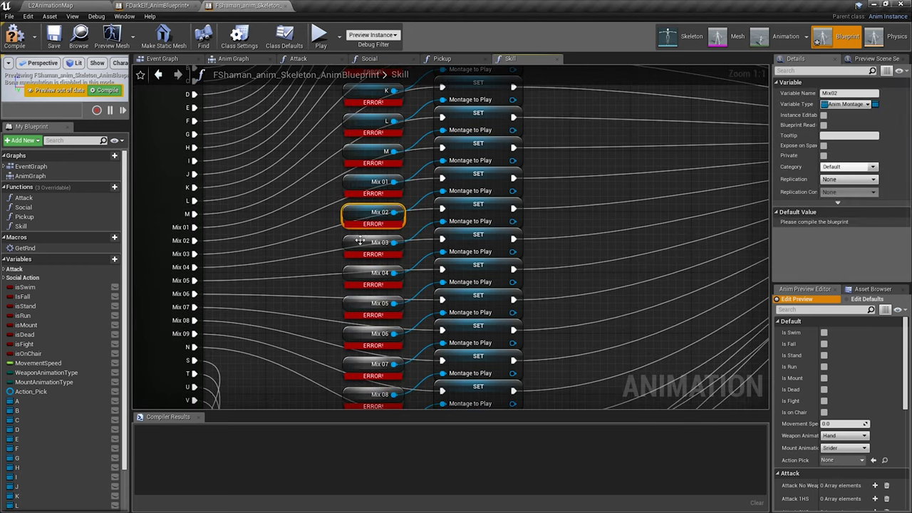
{"action": "right_click", "coordinate": [371, 243]}
{"action": "left_click", "coordinate": [372, 254]}
{"action": "left_click", "coordinate": [364, 272]}
{"action": "right_click", "coordinate": [363, 303]}
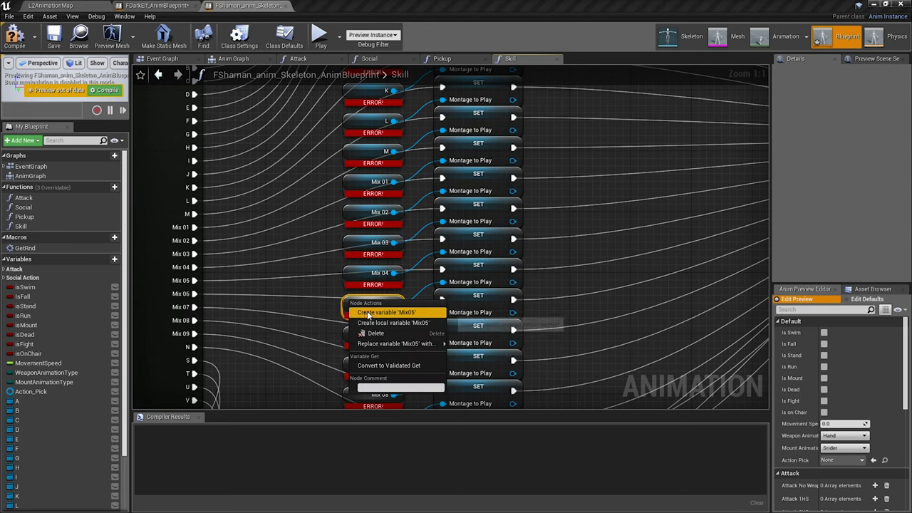
{"action": "left_click", "coordinate": [388, 309]}
- Create the missing variables Mix 07, Mix 08, Mix 09 and N
{"action": "right_click_drag", "start_coordinate": [360, 303], "coordinate": [368, 176]}
{"action": "right_click", "coordinate": [374, 237]}
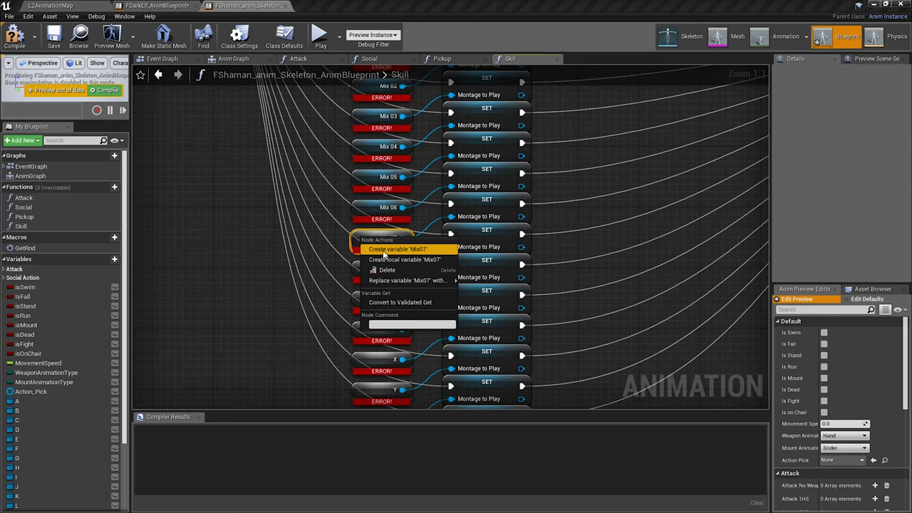
{"action": "left_click", "coordinate": [388, 278]}
{"action": "right_click", "coordinate": [376, 303]}
{"action": "left_click", "coordinate": [392, 314]}
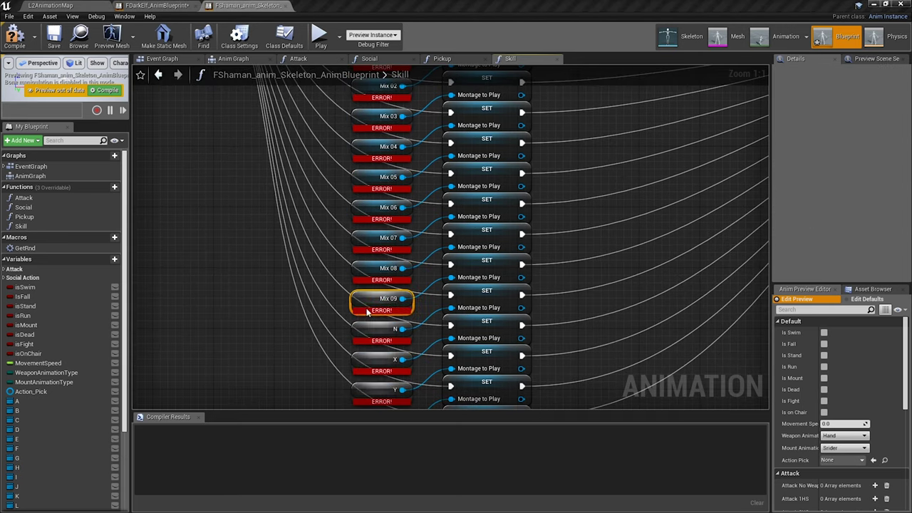
{"action": "left_click", "coordinate": [376, 329]}
{"action": "right_click", "coordinate": [360, 354]}
{"action": "left_click", "coordinate": [384, 366]}
- Create the missing montage variables X, Y and Z
{"action": "right_click_drag", "start_coordinate": [364, 384], "coordinate": [364, 305]}
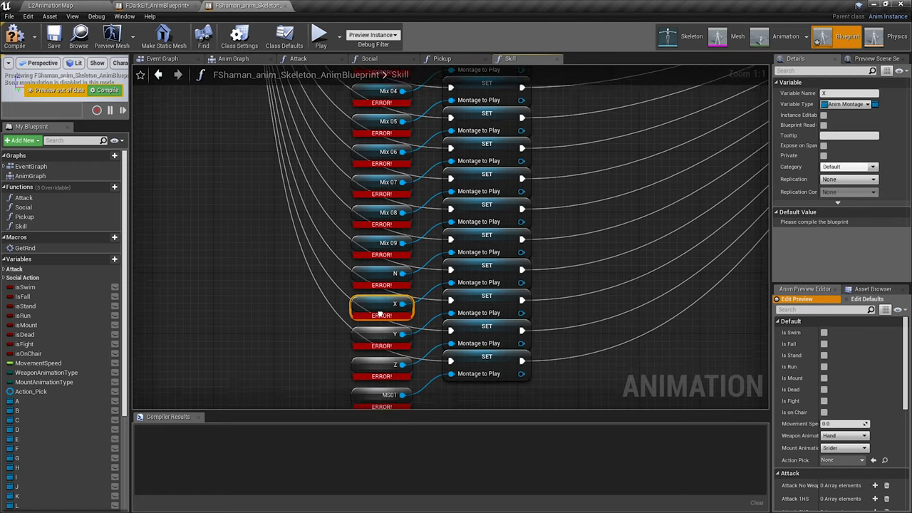
{"action": "left_click", "coordinate": [367, 324]}
{"action": "right_click", "coordinate": [367, 326]}
{"action": "left_click", "coordinate": [385, 346]}
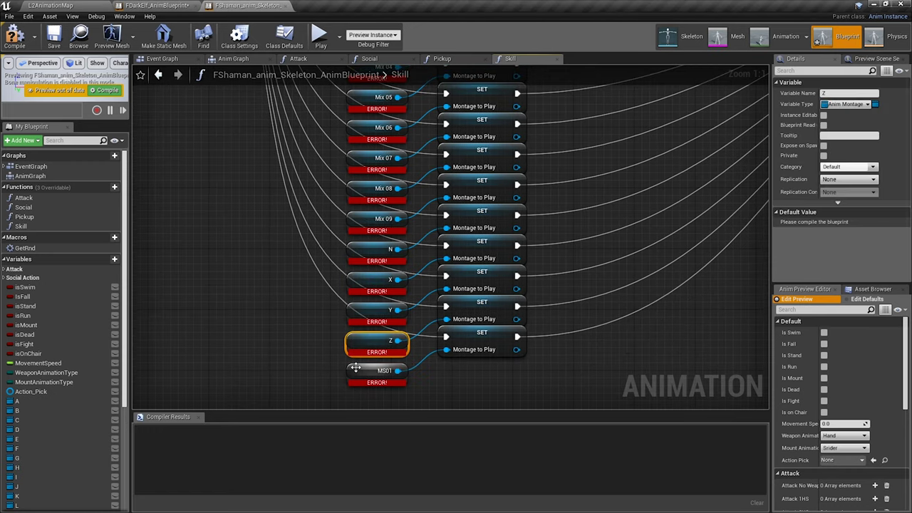
{"action": "right_click", "coordinate": [369, 371]}
{"action": "left_click", "coordinate": [386, 377]}
{"action": "right_click_drag", "start_coordinate": [249, 278], "coordinate": [314, 159]}
- Create the missing weapon montage variables S_1HS, S_2HS and S_Dual
{"action": "right_click_drag", "start_coordinate": [371, 403], "coordinate": [399, 196]}
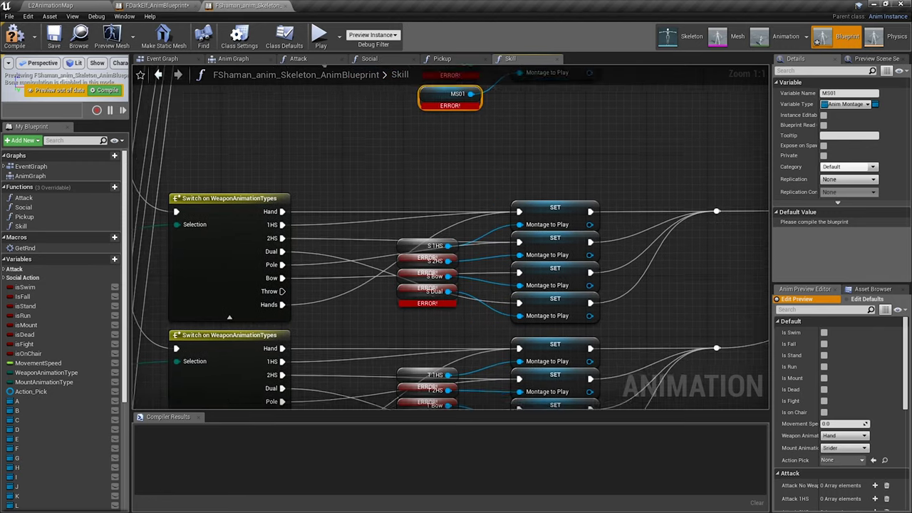
{"action": "right_click", "coordinate": [399, 194]}
{"action": "left_click", "coordinate": [406, 202]}
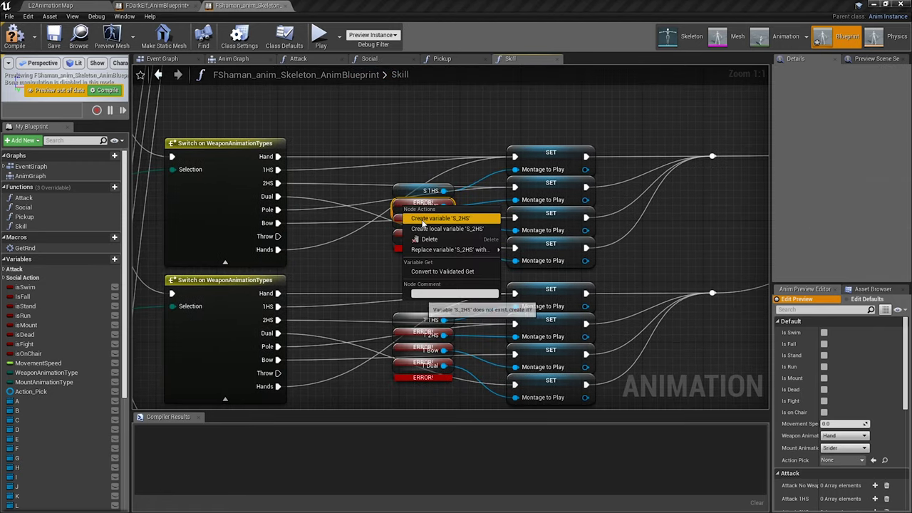
{"action": "left_click", "coordinate": [422, 220]}
{"action": "left_click", "coordinate": [415, 251]}
- Create the missing variables T_1HS, T_2HS and T_Bow
{"action": "right_click_drag", "start_coordinate": [428, 321], "coordinate": [427, 206]}
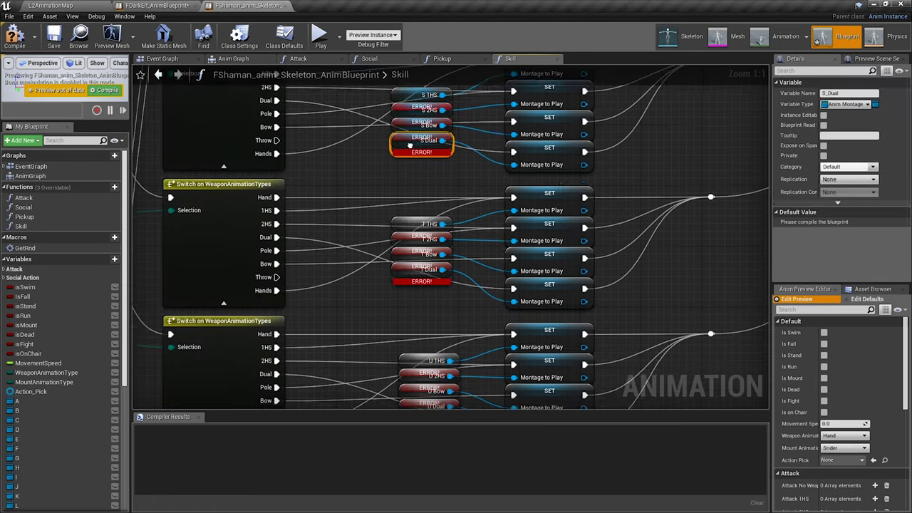
{"action": "right_click", "coordinate": [410, 206]}
{"action": "left_click", "coordinate": [401, 219]}
{"action": "right_click", "coordinate": [401, 220]}
{"action": "left_click", "coordinate": [406, 232]}
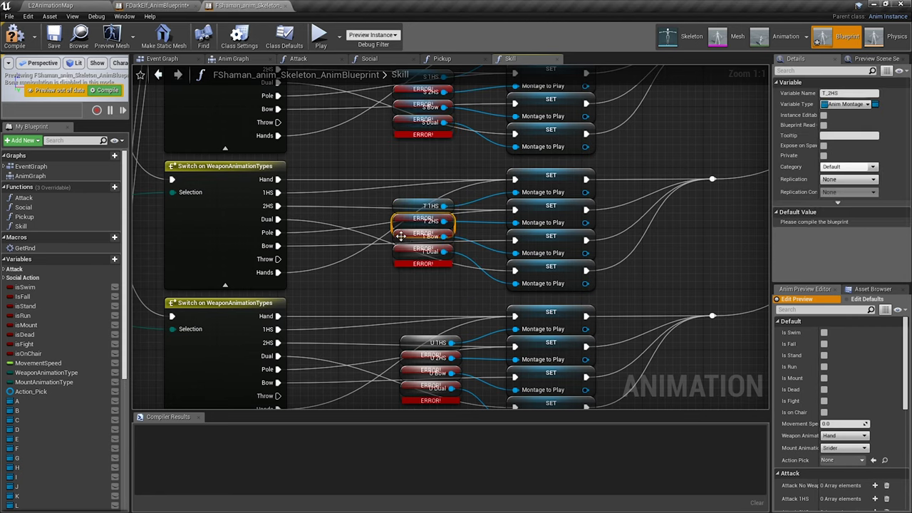
{"action": "right_click", "coordinate": [410, 236]}
{"action": "left_click", "coordinate": [415, 247]}
{"action": "right_click", "coordinate": [415, 251]}
{"action": "left_click", "coordinate": [420, 264]}
- Create the missing variables U_2HS and U_Dual
{"action": "right_click_drag", "start_coordinate": [416, 252], "coordinate": [432, 84]}
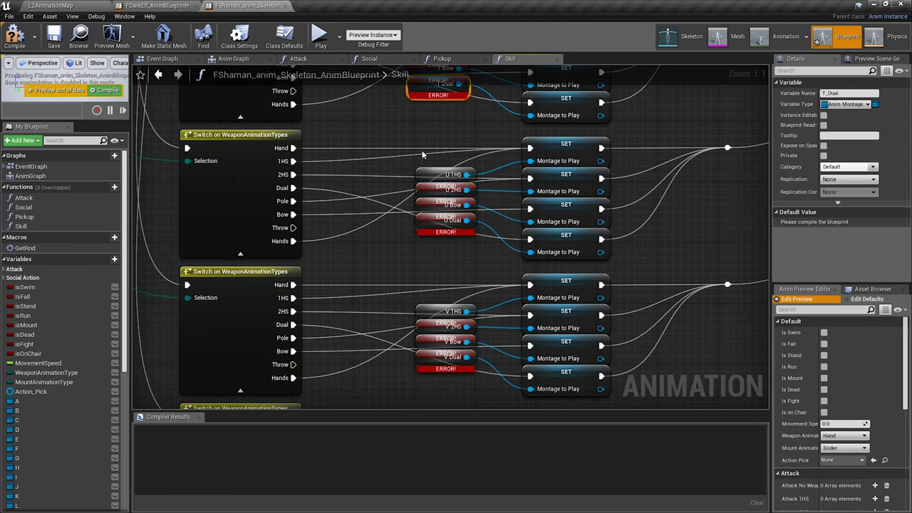
{"action": "right_click", "coordinate": [422, 188]}
{"action": "key", "text": "Escape"}
{"action": "right_click", "coordinate": [422, 188]}
{"action": "left_click", "coordinate": [439, 201]}
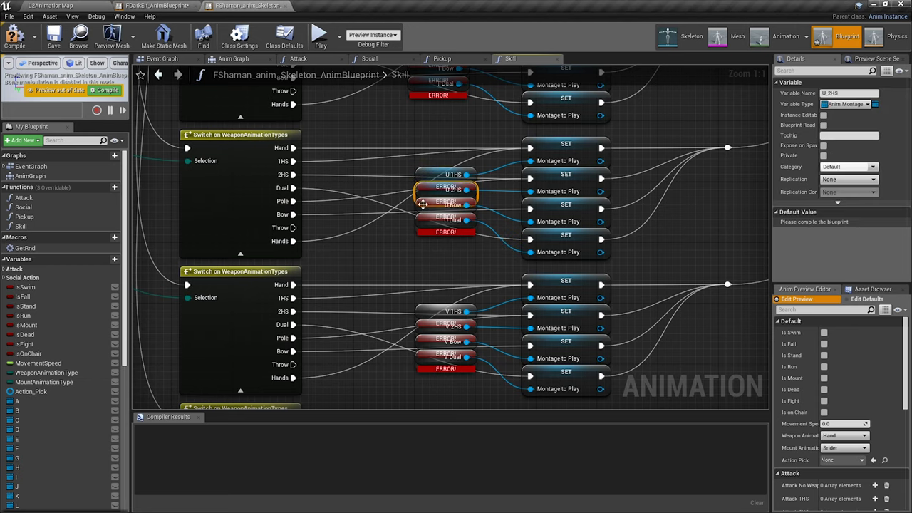
{"action": "right_click", "coordinate": [420, 205]}
{"action": "left_click", "coordinate": [436, 218]}
{"action": "right_click", "coordinate": [420, 220]}
{"action": "left_click", "coordinate": [437, 233]}
- Create the missing variables V_1HS, V_2HS and V_Bow for the V weapon nodes
{"action": "right_click_drag", "start_coordinate": [434, 244], "coordinate": [419, 143]}
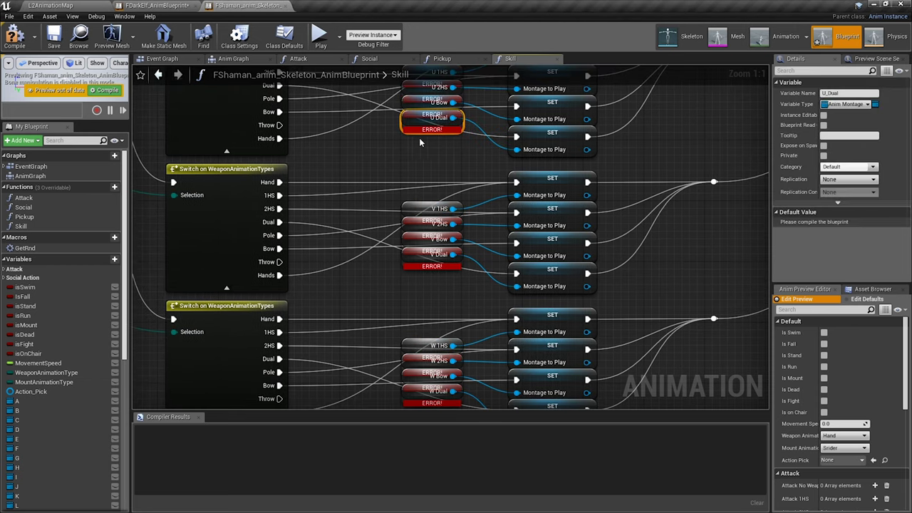
{"action": "right_click", "coordinate": [415, 204]}
{"action": "left_click", "coordinate": [431, 212]}
{"action": "right_click", "coordinate": [420, 220]}
{"action": "left_click", "coordinate": [436, 233]}
{"action": "right_click", "coordinate": [421, 239]}
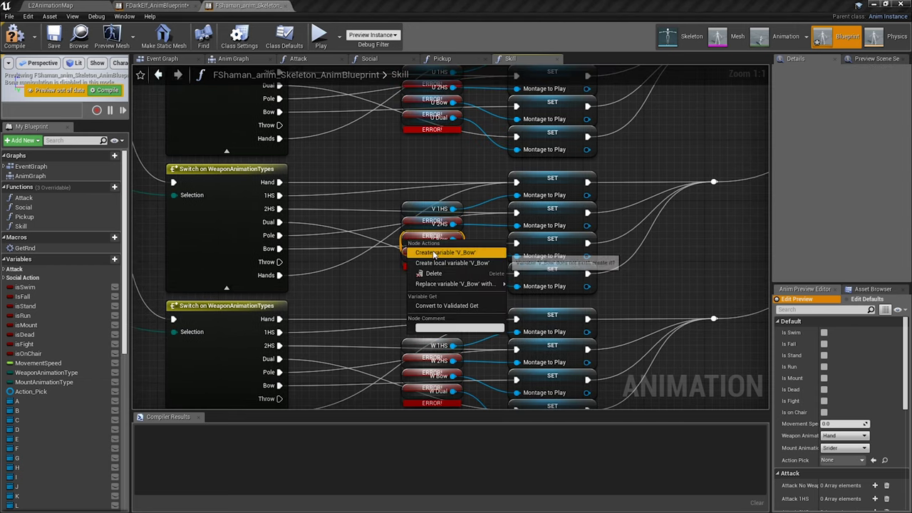
{"action": "left_click", "coordinate": [434, 254]}
{"action": "right_click", "coordinate": [420, 253]}
{"action": "left_click", "coordinate": [436, 266]}
- Create W_1HS, W_2HS, W_Bow and W_Dual variables, then review the compiled switch nodes
{"action": "right_click_drag", "start_coordinate": [427, 265], "coordinate": [427, 166]}
{"action": "right_click", "coordinate": [422, 248]}
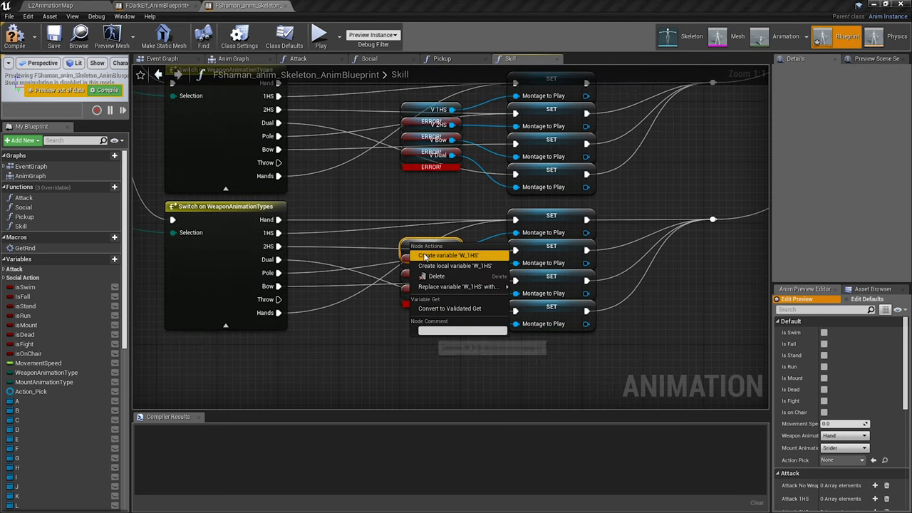
{"action": "left_click", "coordinate": [425, 255]}
{"action": "right_click", "coordinate": [421, 261]}
{"action": "left_click", "coordinate": [434, 271]}
{"action": "right_click", "coordinate": [421, 277]}
{"action": "left_click", "coordinate": [434, 285]}
{"action": "right_click", "coordinate": [406, 293]}
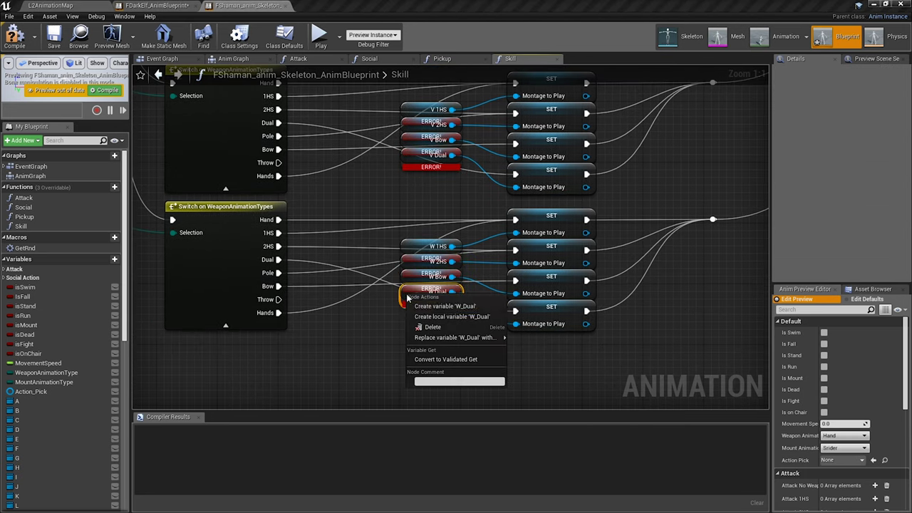
{"action": "left_click", "coordinate": [444, 306]}
{"action": "right_click_drag", "start_coordinate": [441, 313], "coordinate": [441, 243]}
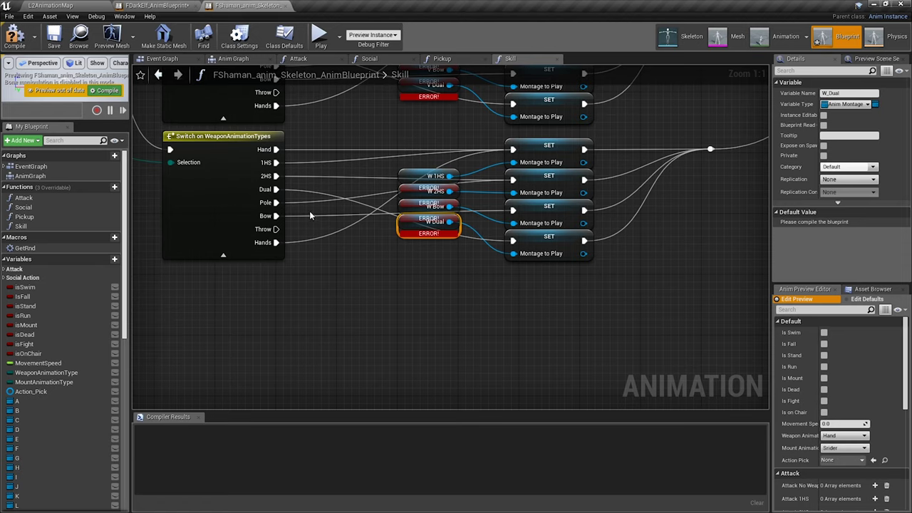
{"action": "right_click_drag", "start_coordinate": [313, 114], "coordinate": [285, 277]}
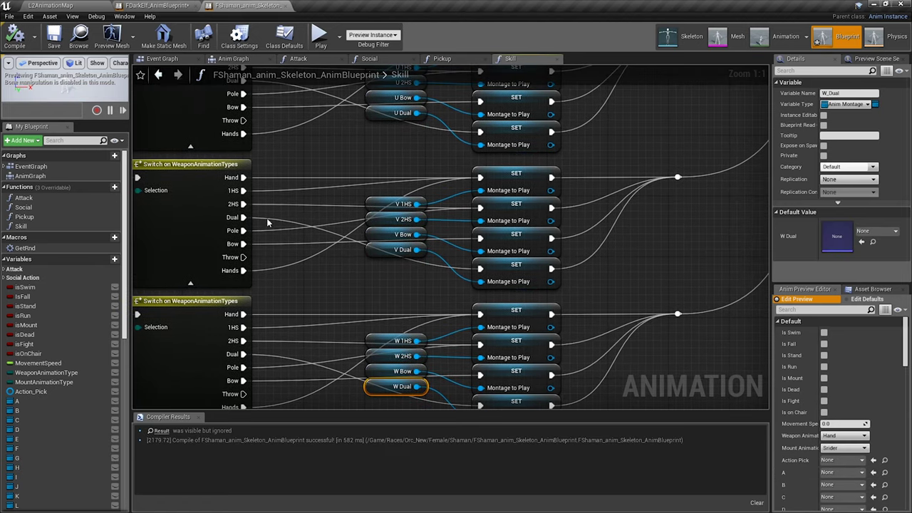
{"action": "right_click_drag", "start_coordinate": [266, 218], "coordinate": [316, 240]}
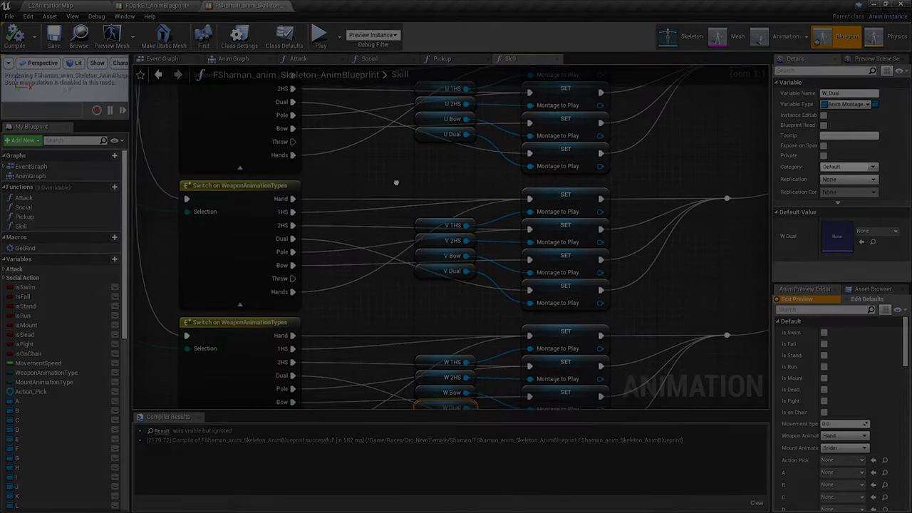